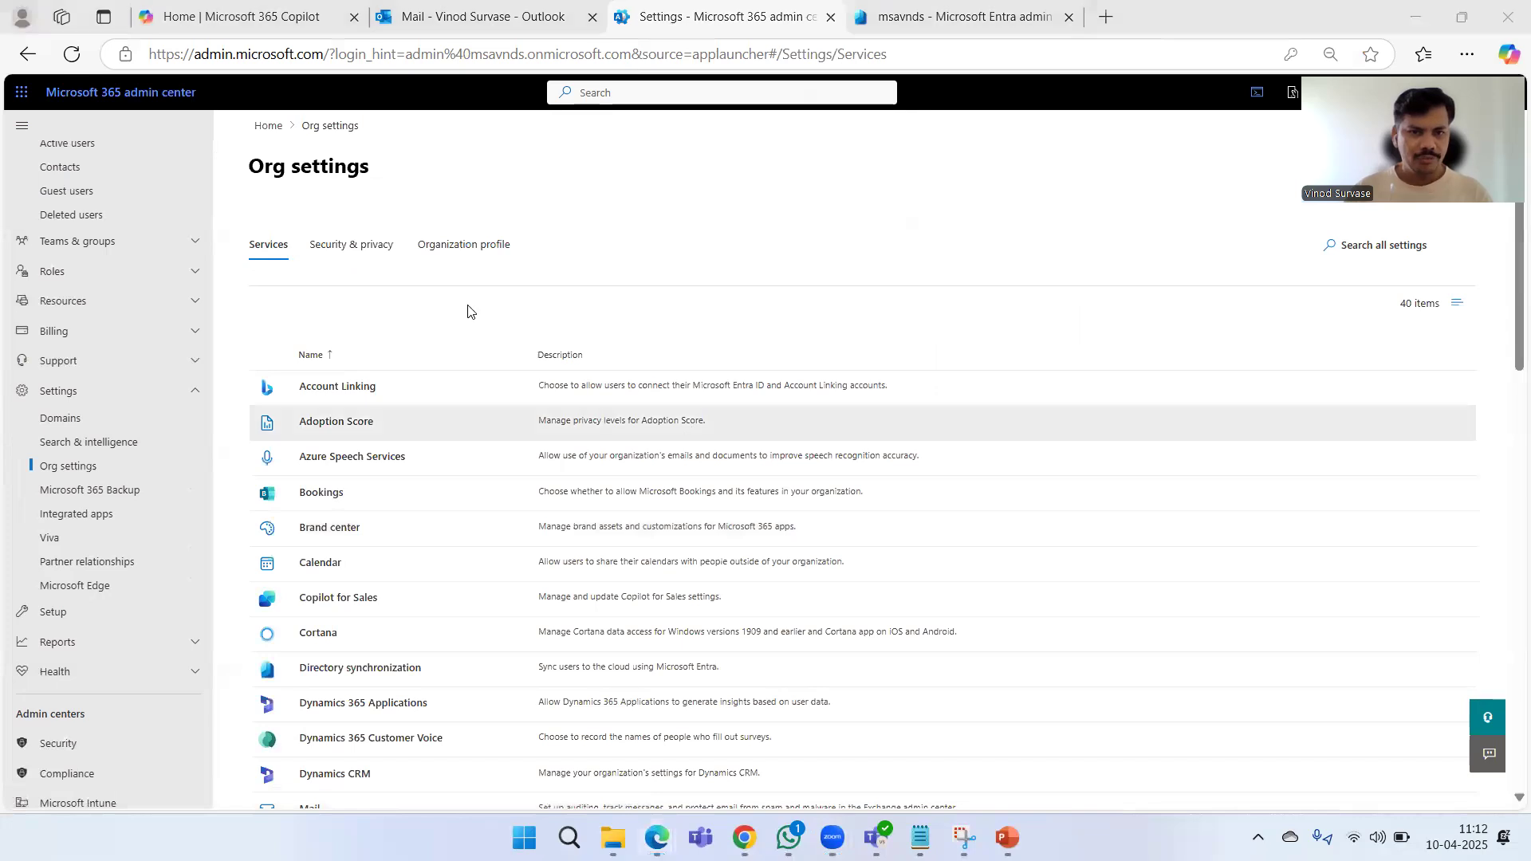
# - Turn on the idle session timeout in the organization's security and privacy settings
pyautogui.click(358, 254)
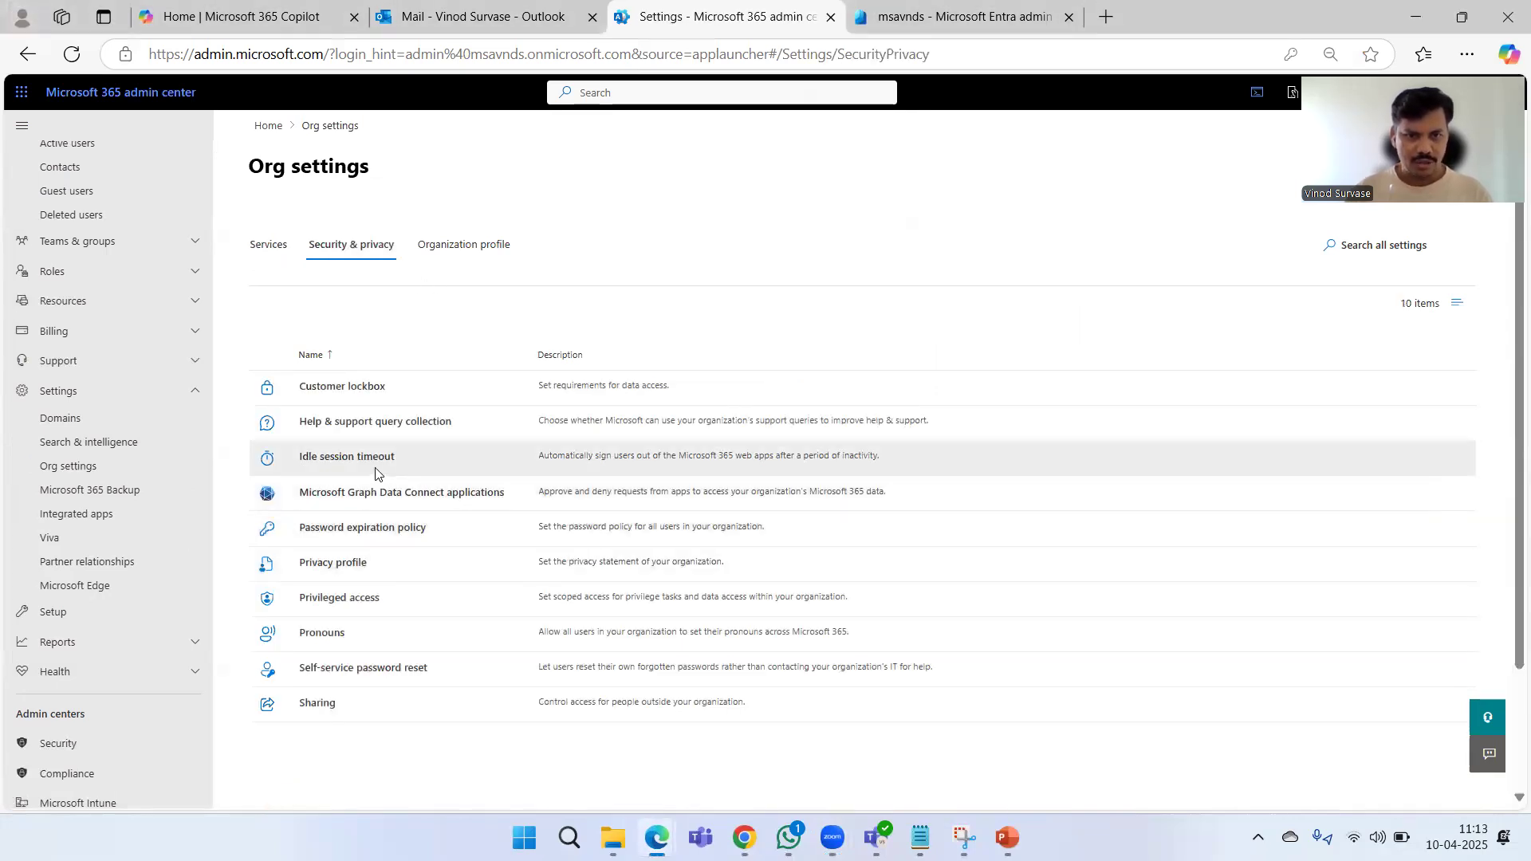
pyautogui.click(335, 457)
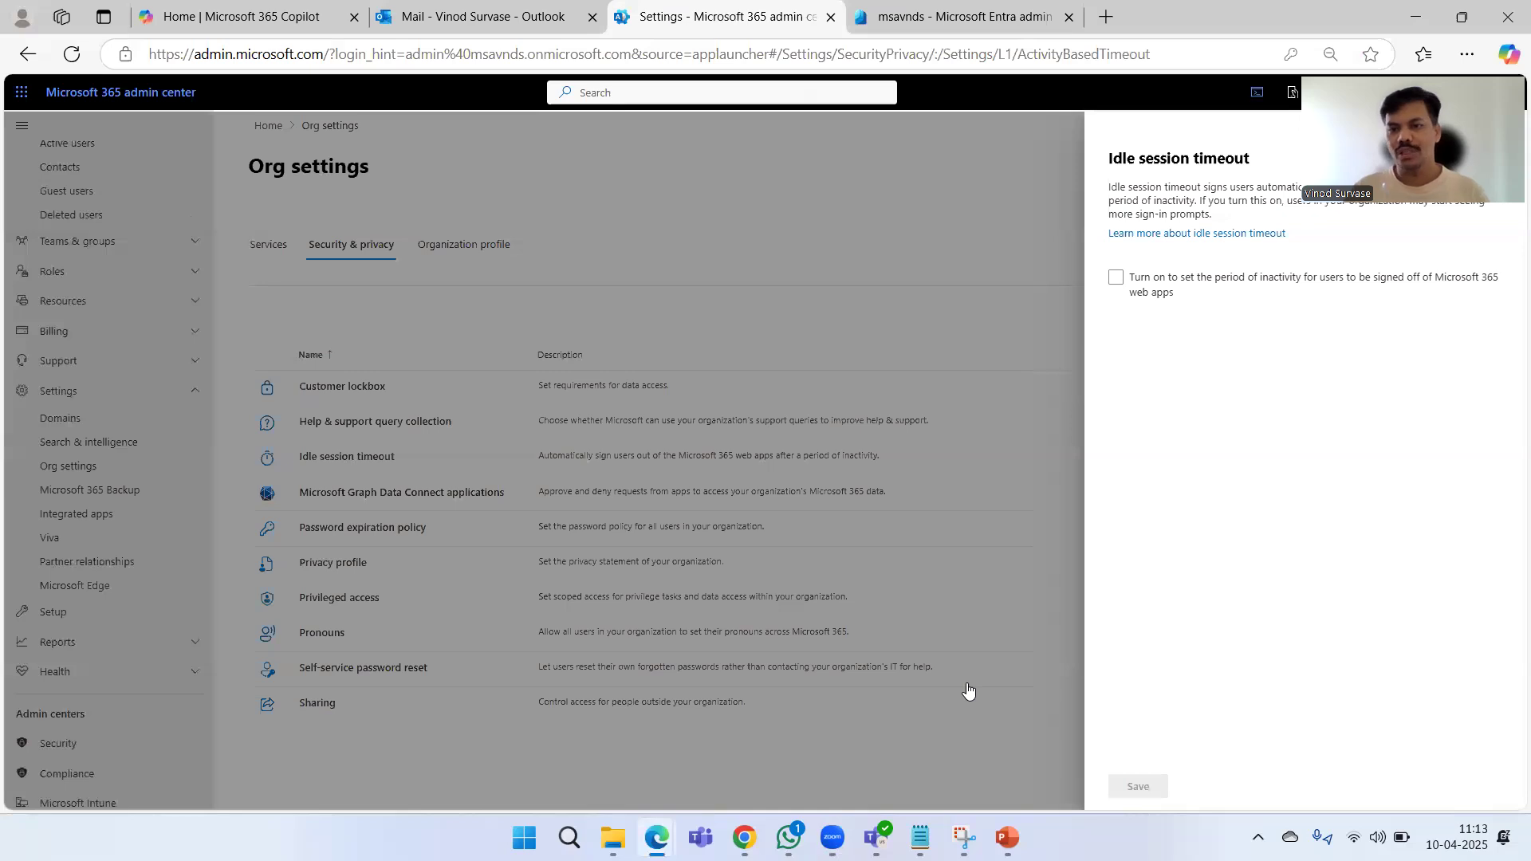
pyautogui.click(1148, 296)
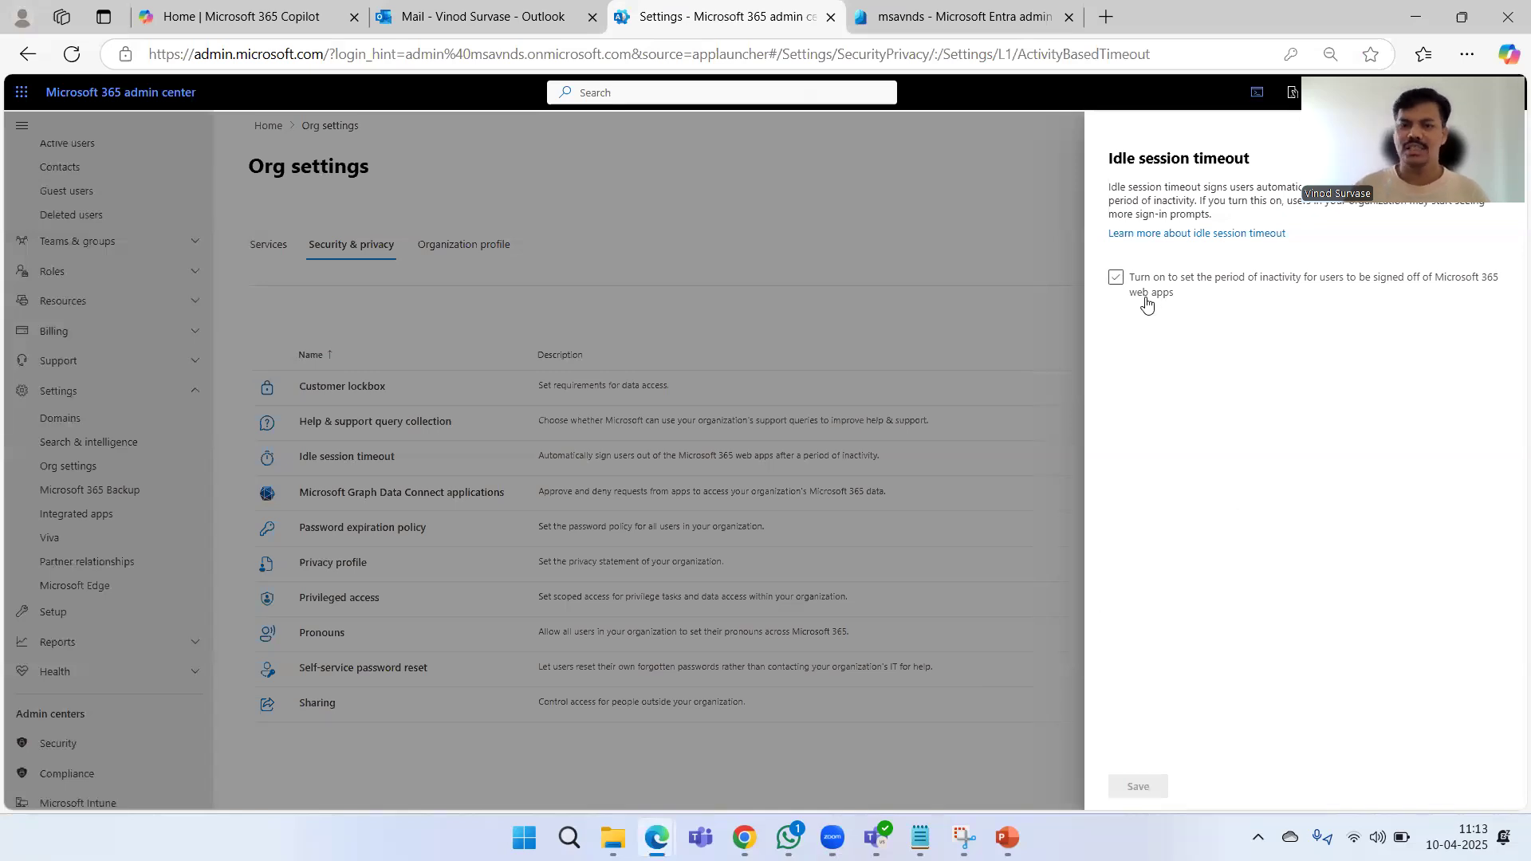
pyautogui.click(1116, 281)
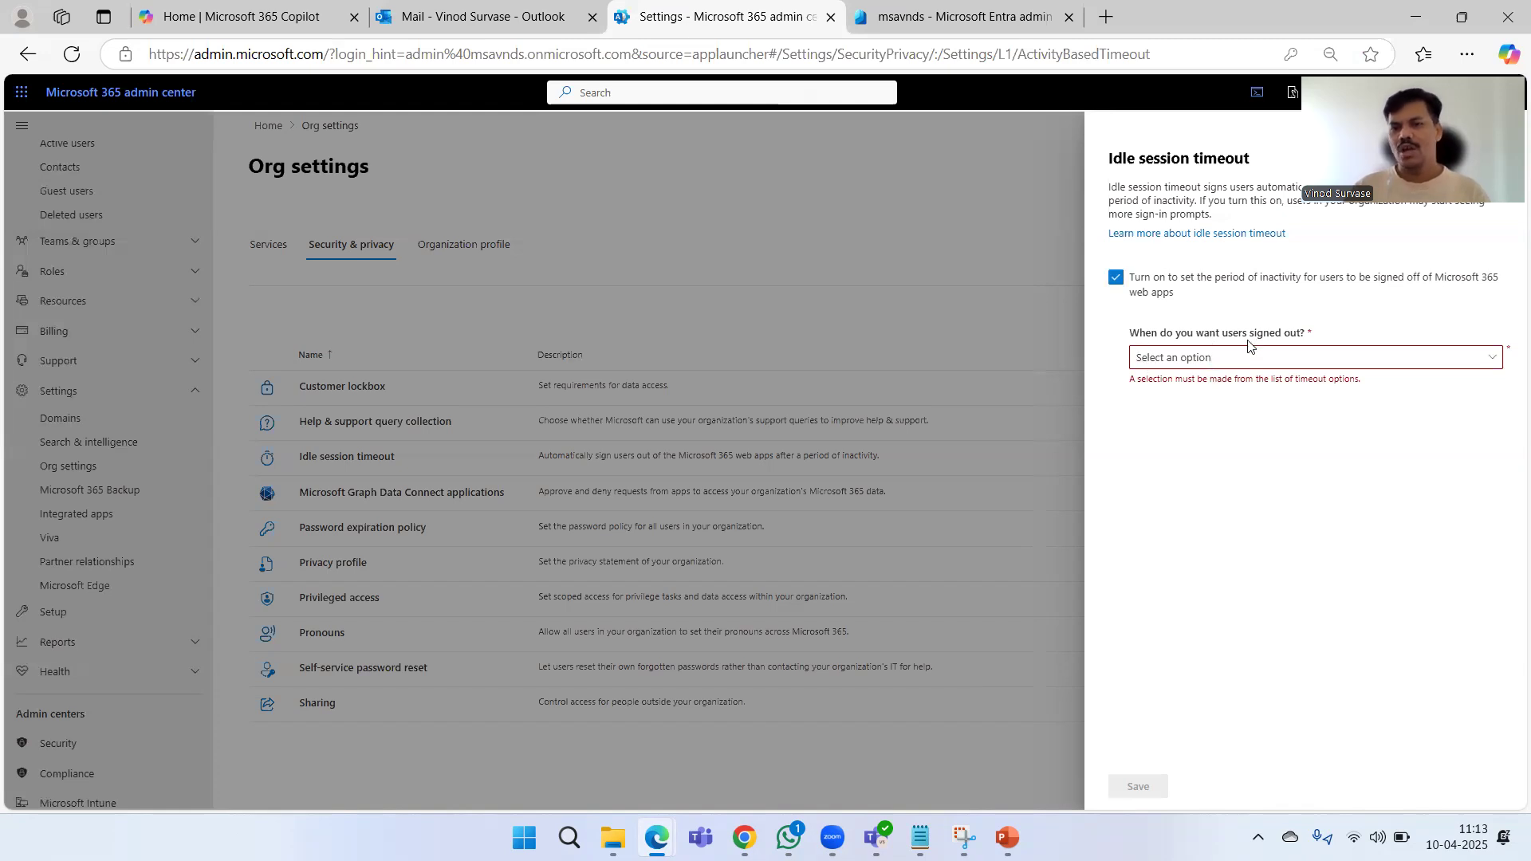
# - Set the idle sign-out period to a custom value of 45 minutes
pyautogui.click(1297, 358)
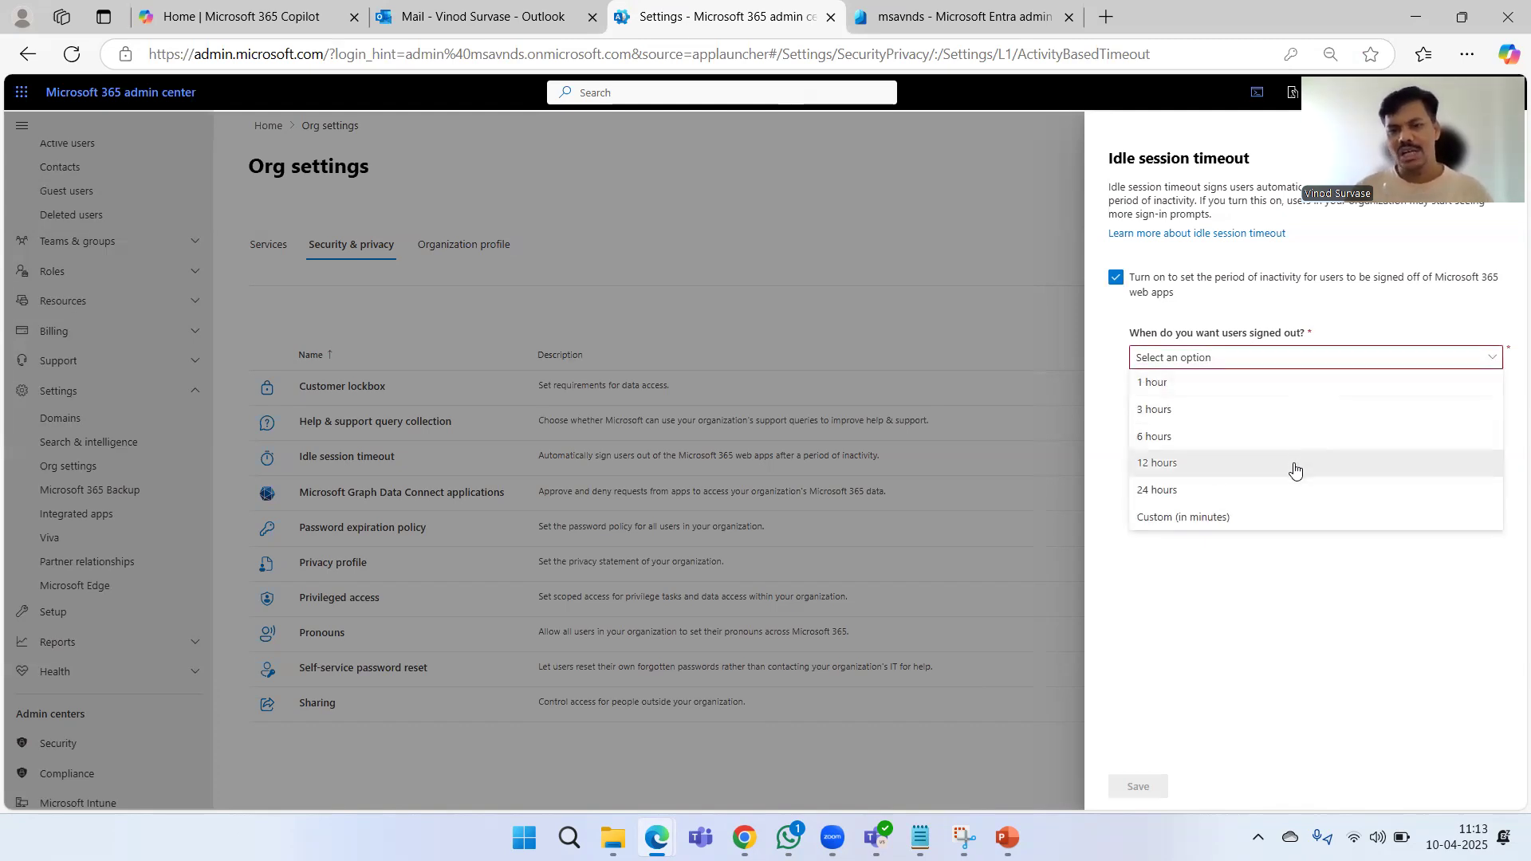
pyautogui.click(1289, 516)
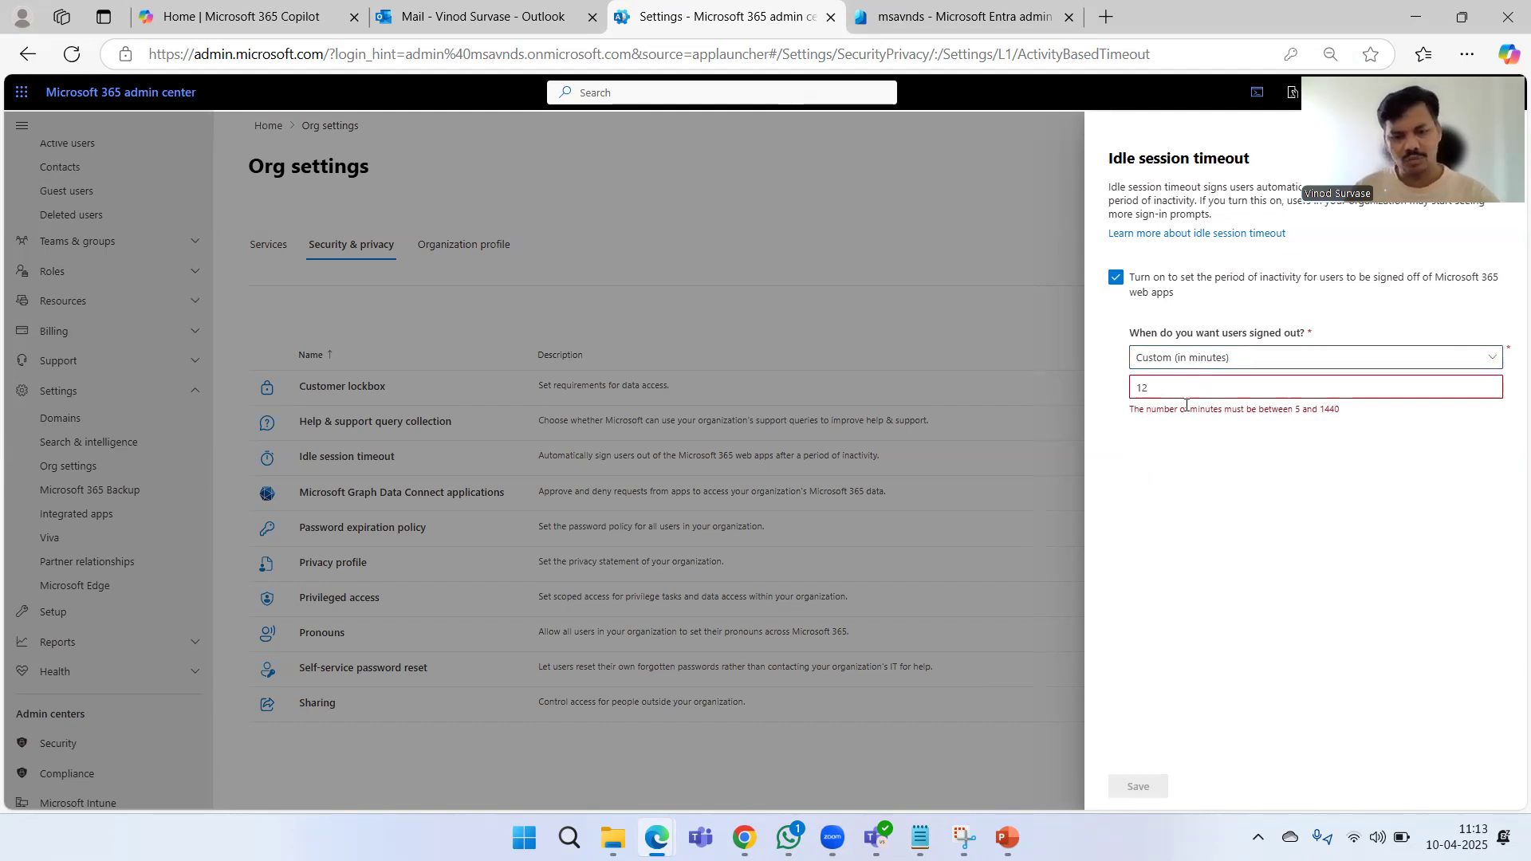
pyautogui.write('45')
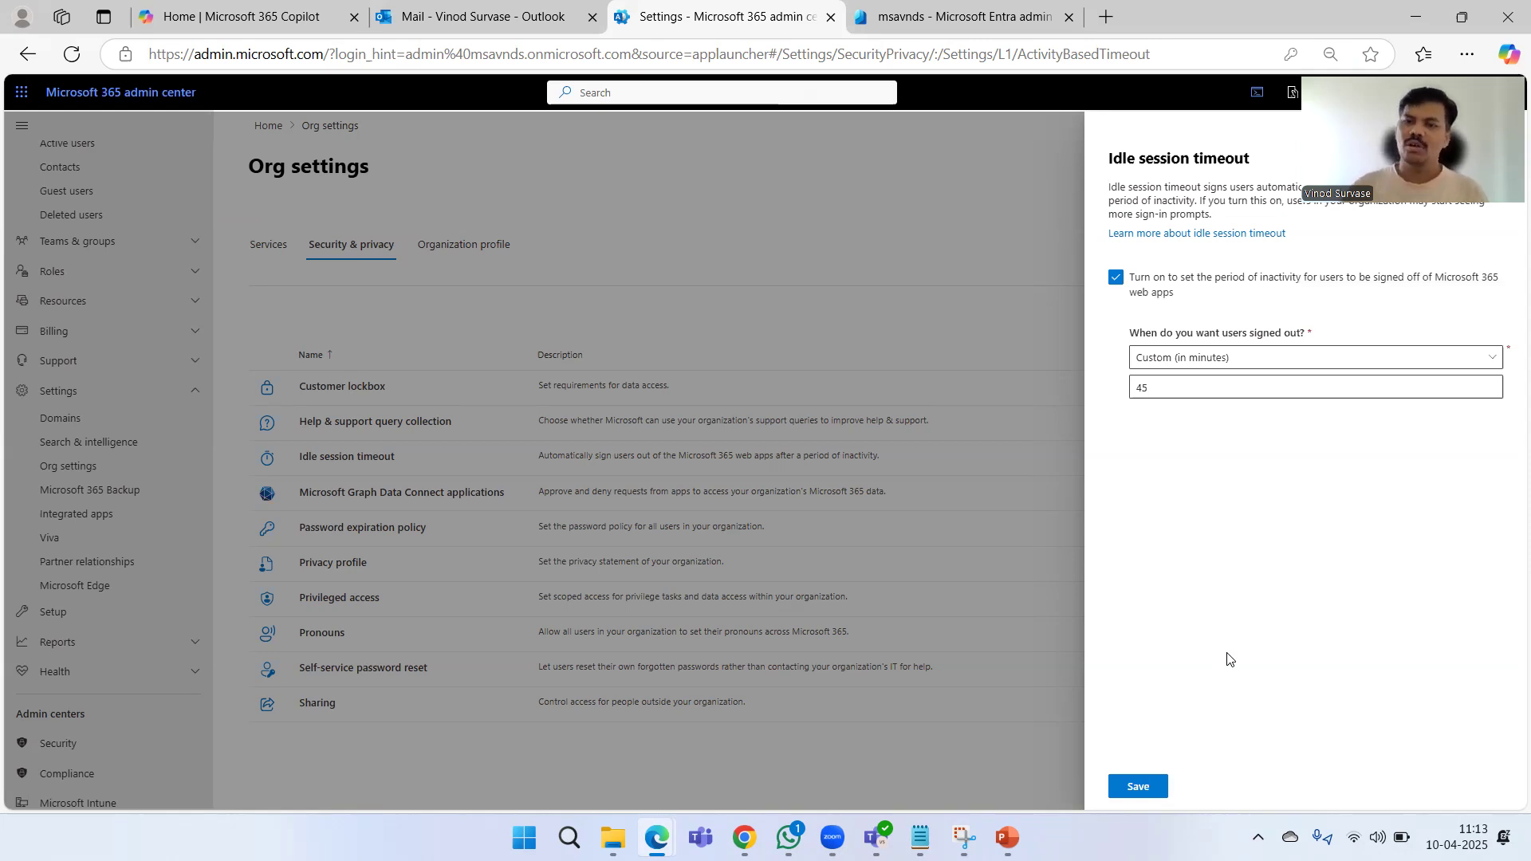
# - Set the idle sign-out period to 1 hour, save it, and reopen the idle session timeout settings
pyautogui.click(1175, 365)
pyautogui.click(1180, 391)
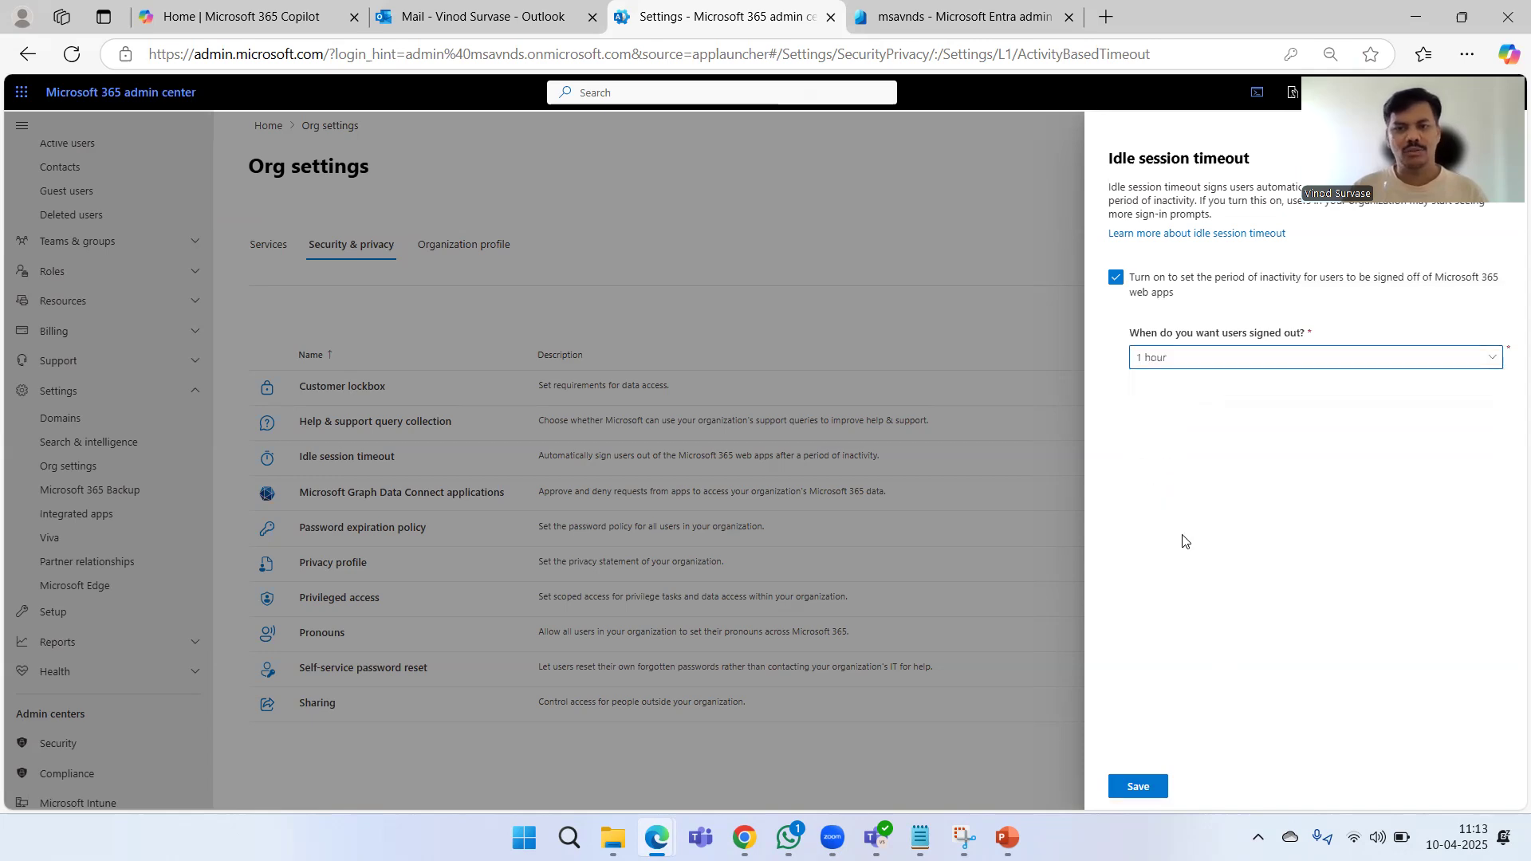
pyautogui.click(1138, 787)
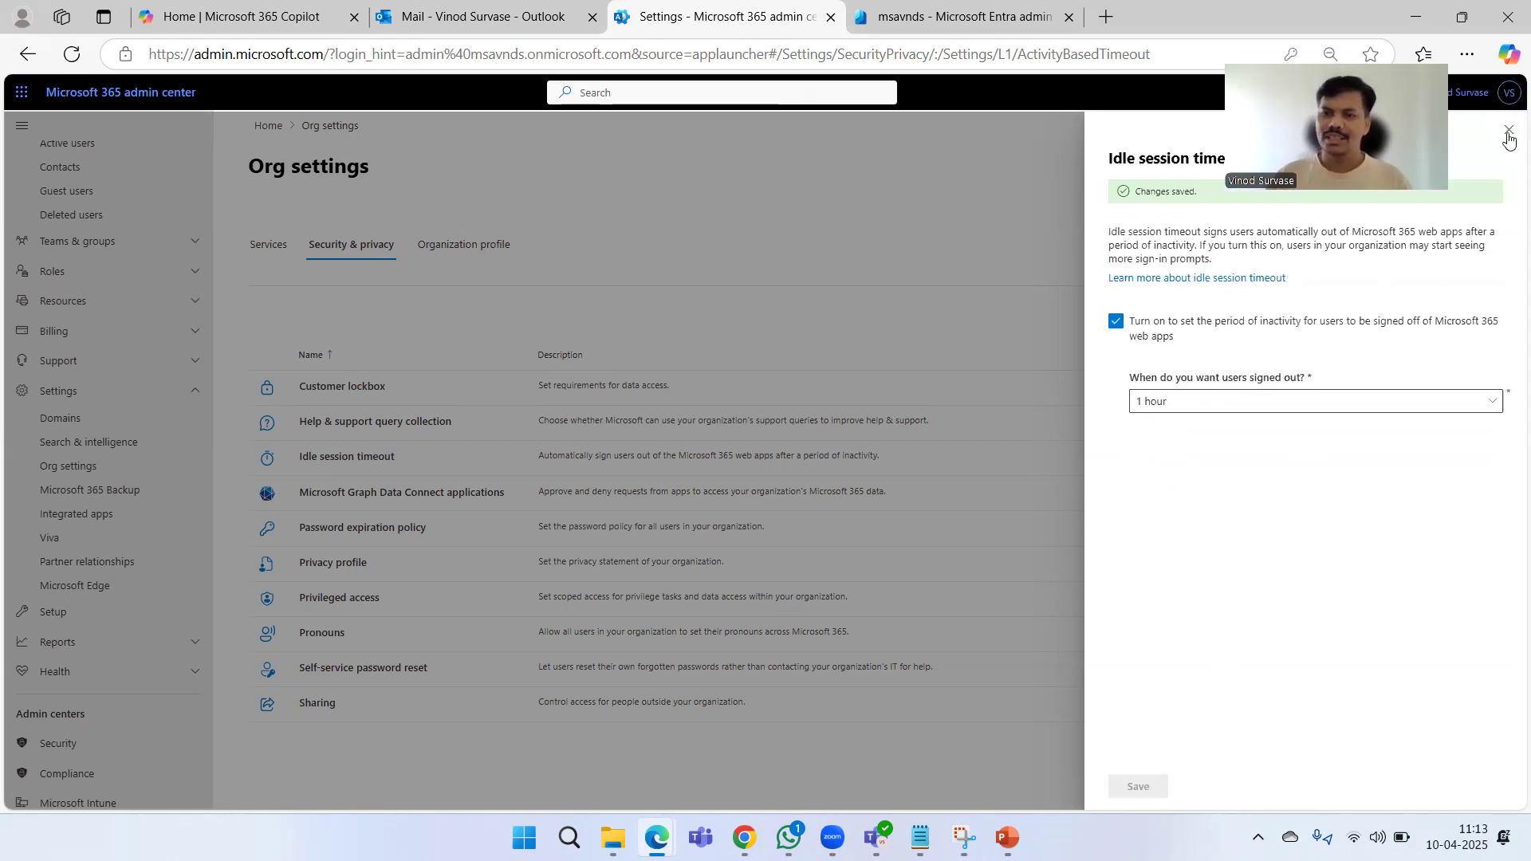
pyautogui.click(737, 443)
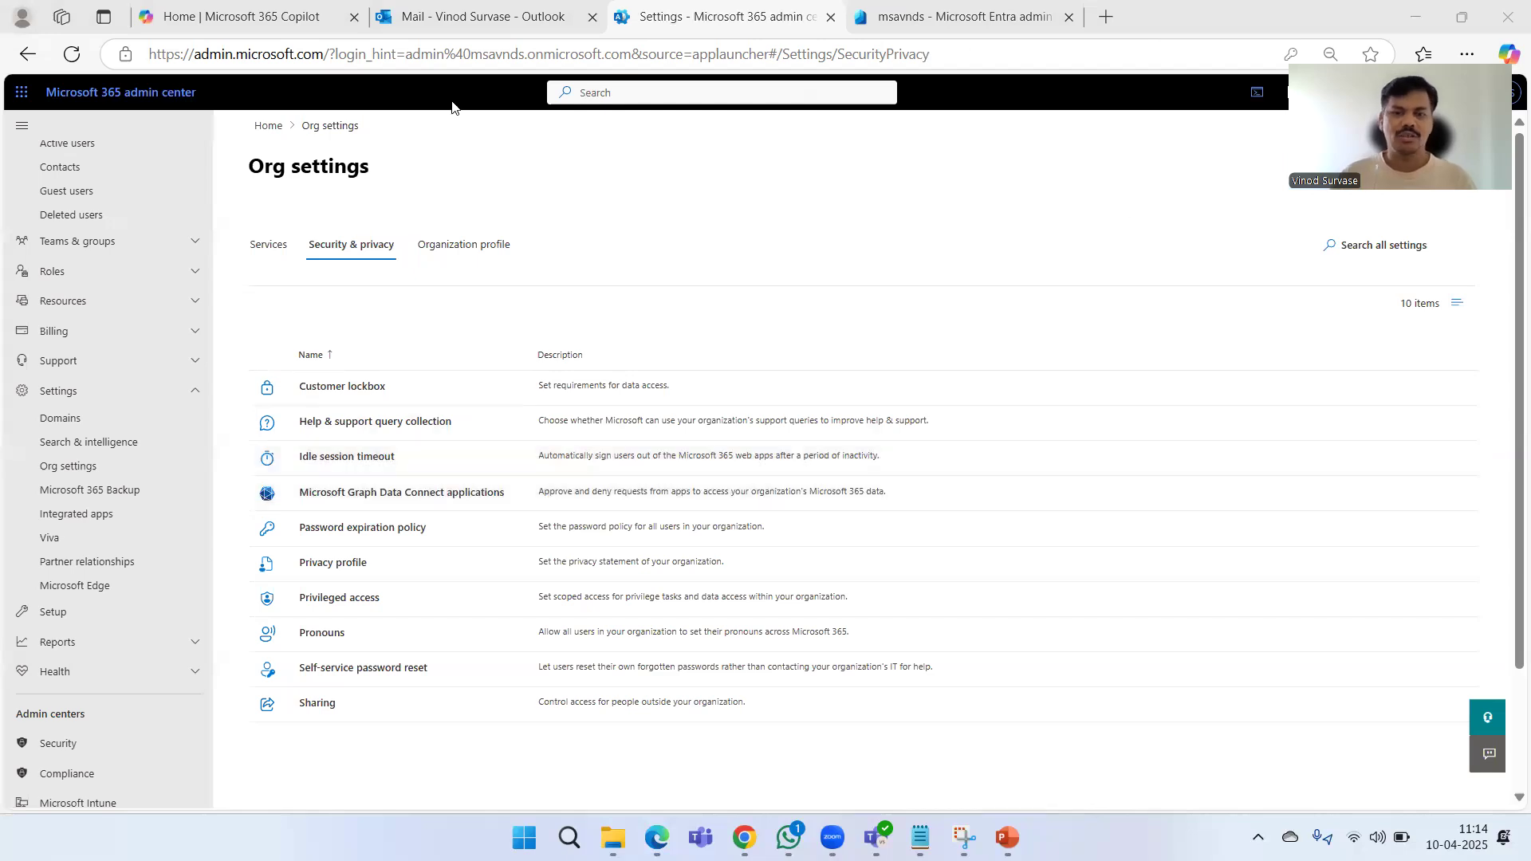
pyautogui.click(389, 450)
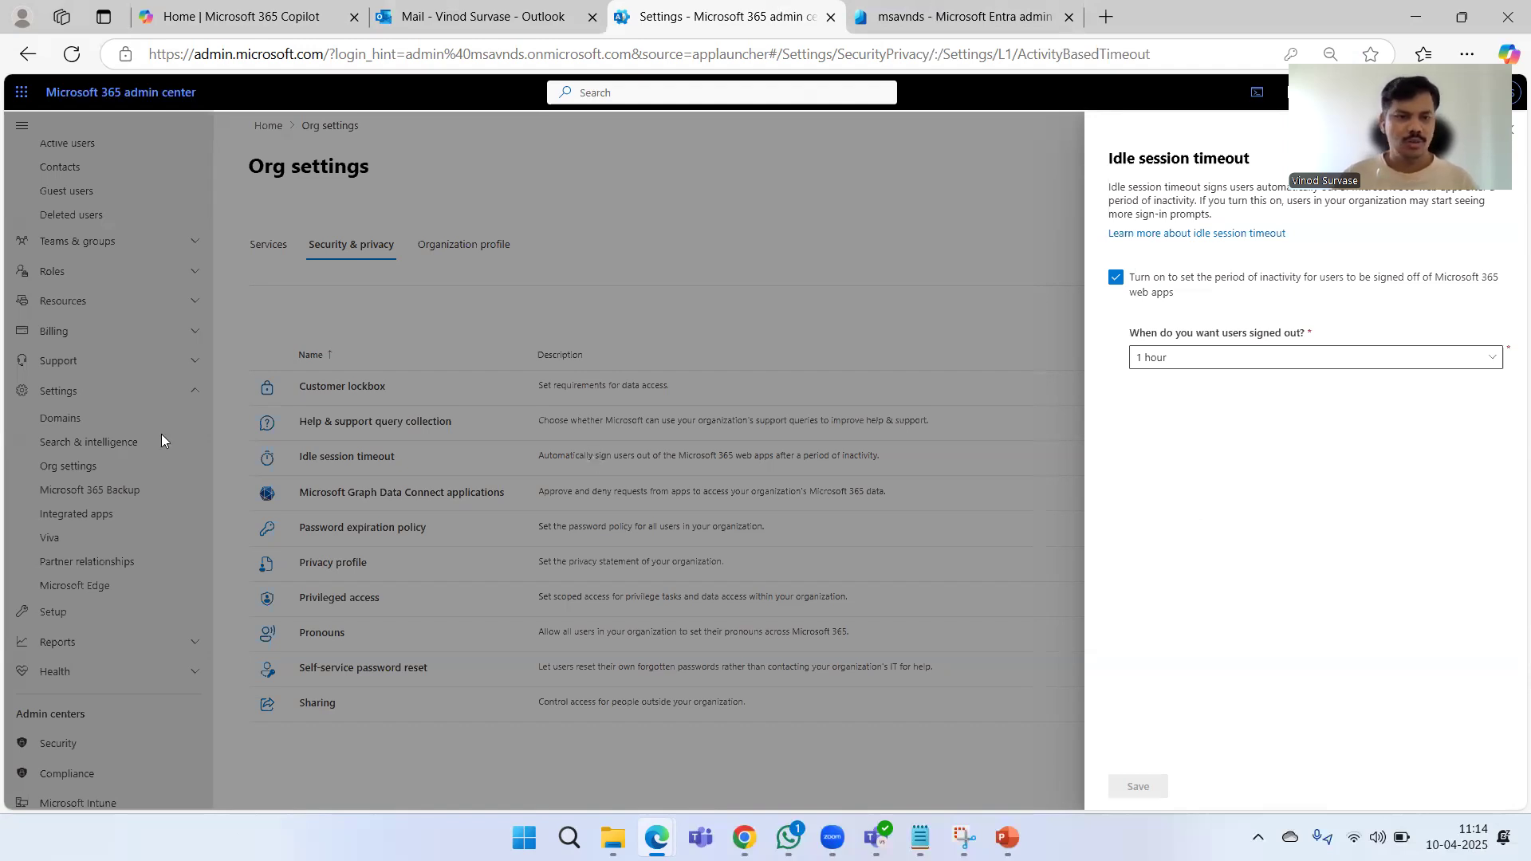
# - Switch to the Microsoft Entra admin center and start a new Conditional Access policy
pyautogui.hotkey('ctrl', 'Tab')
pyautogui.click(135, 401)
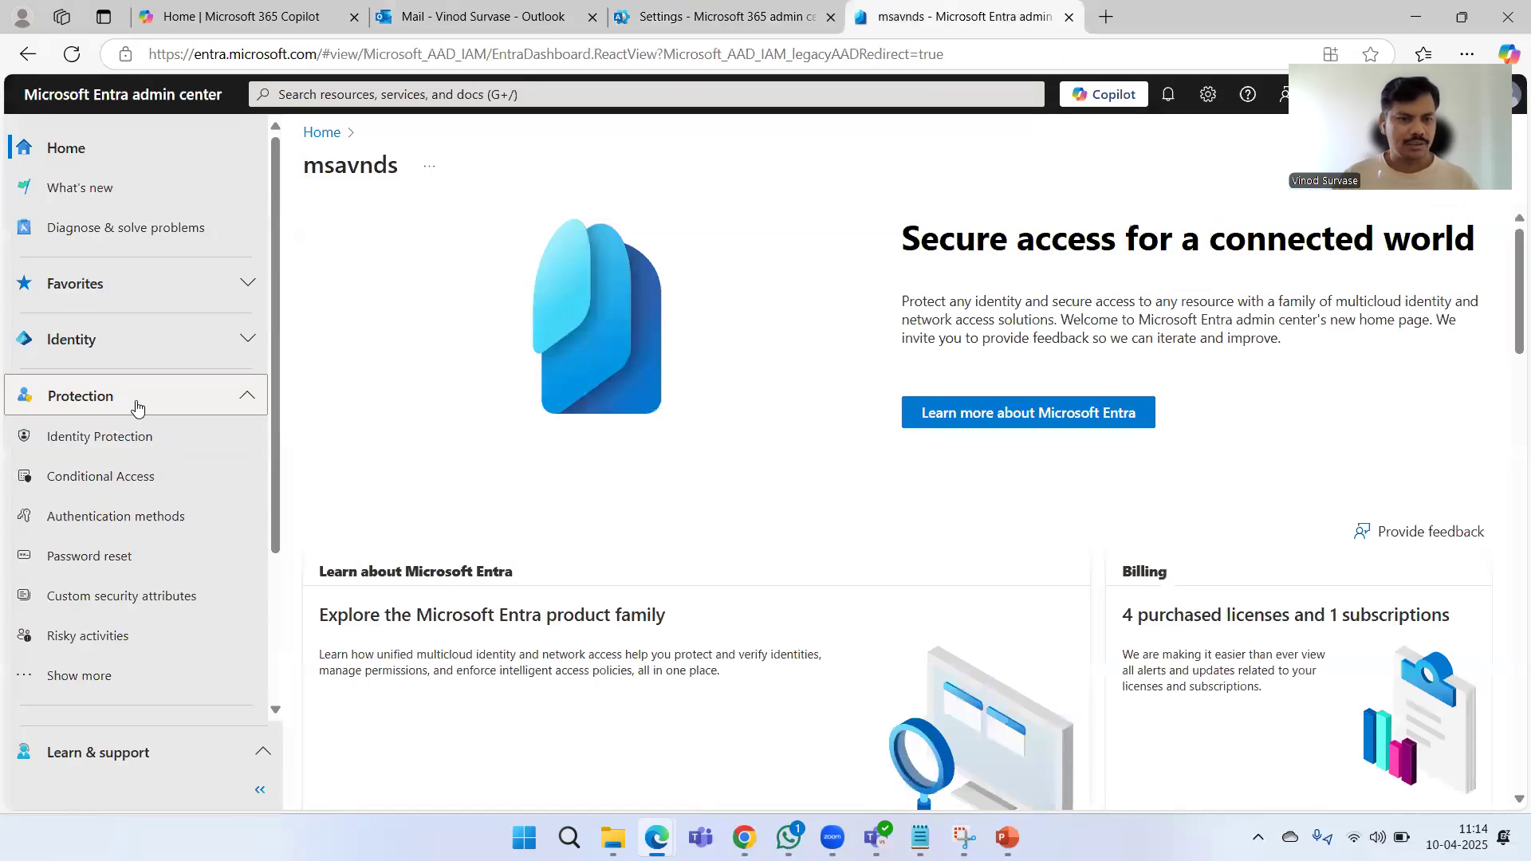
pyautogui.click(126, 479)
pyautogui.click(355, 278)
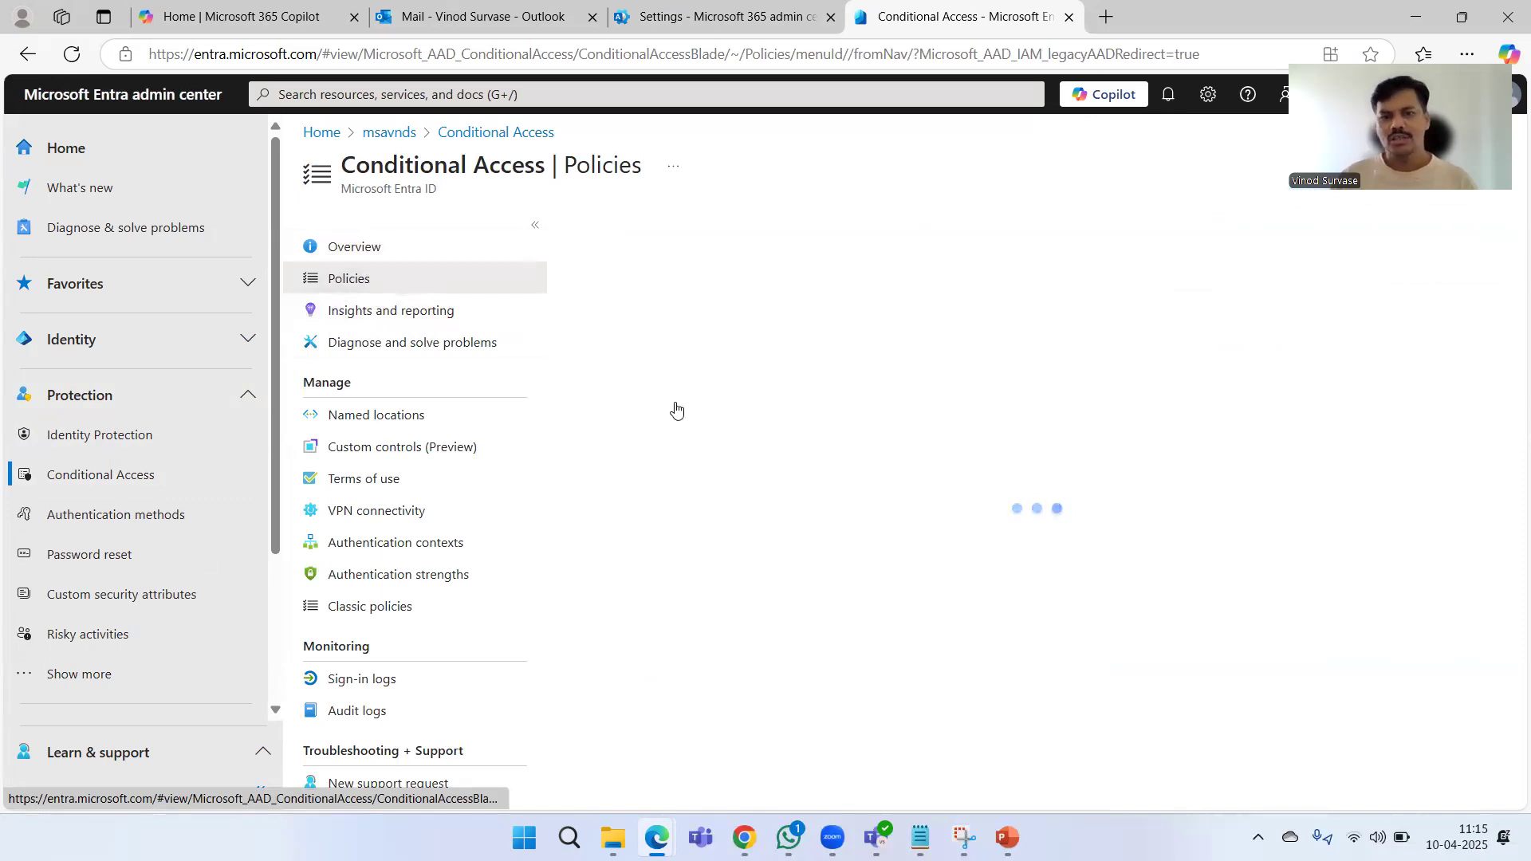
pyautogui.click(613, 233)
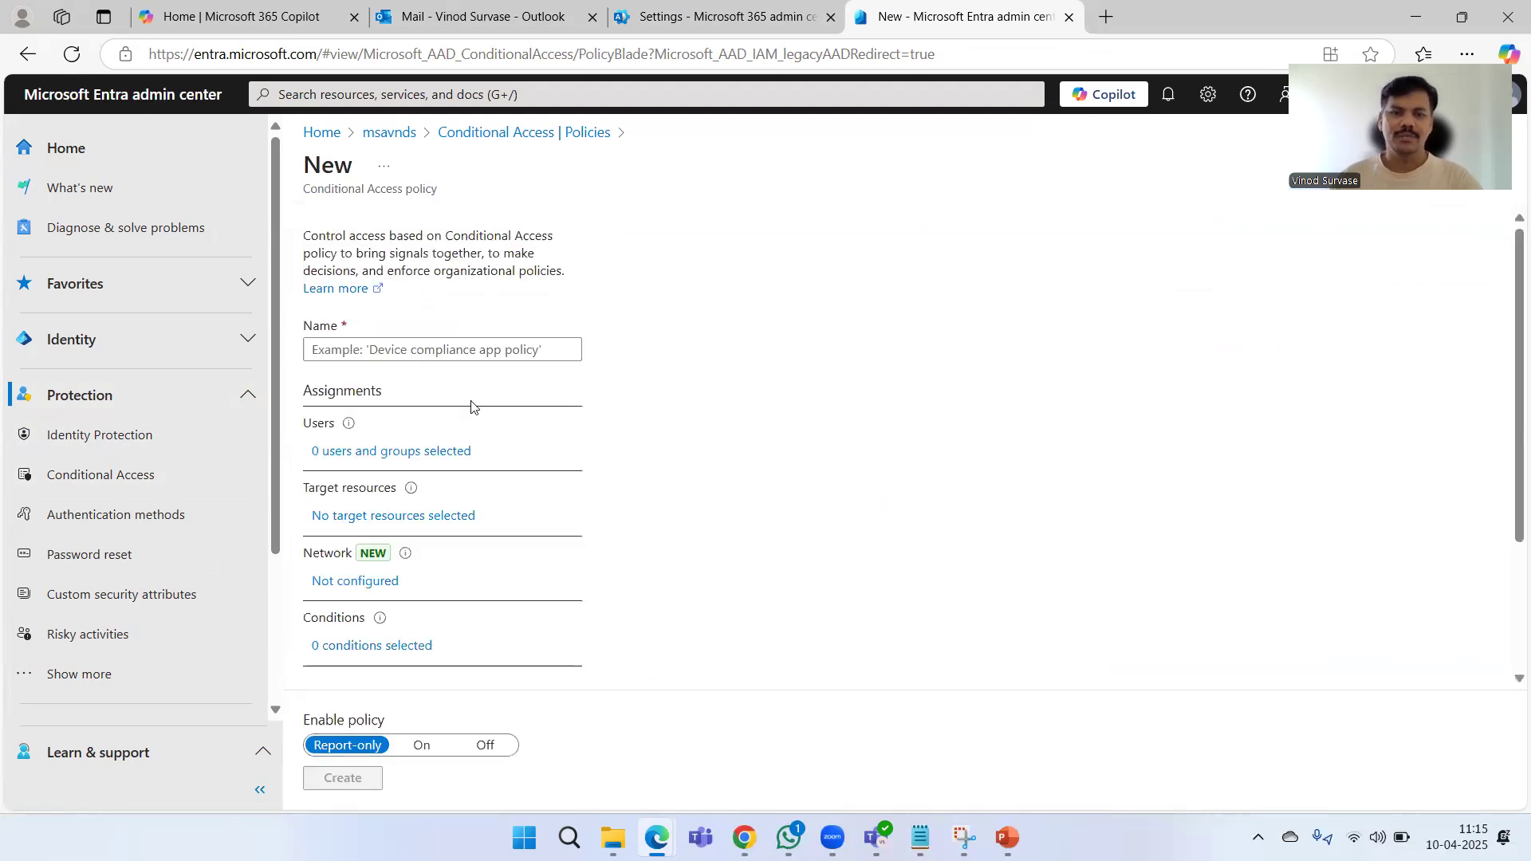
# - Name the new policy "CA Apps Restriction on Idle timeout"
pyautogui.click(448, 345)
pyautogui.write('CA ')
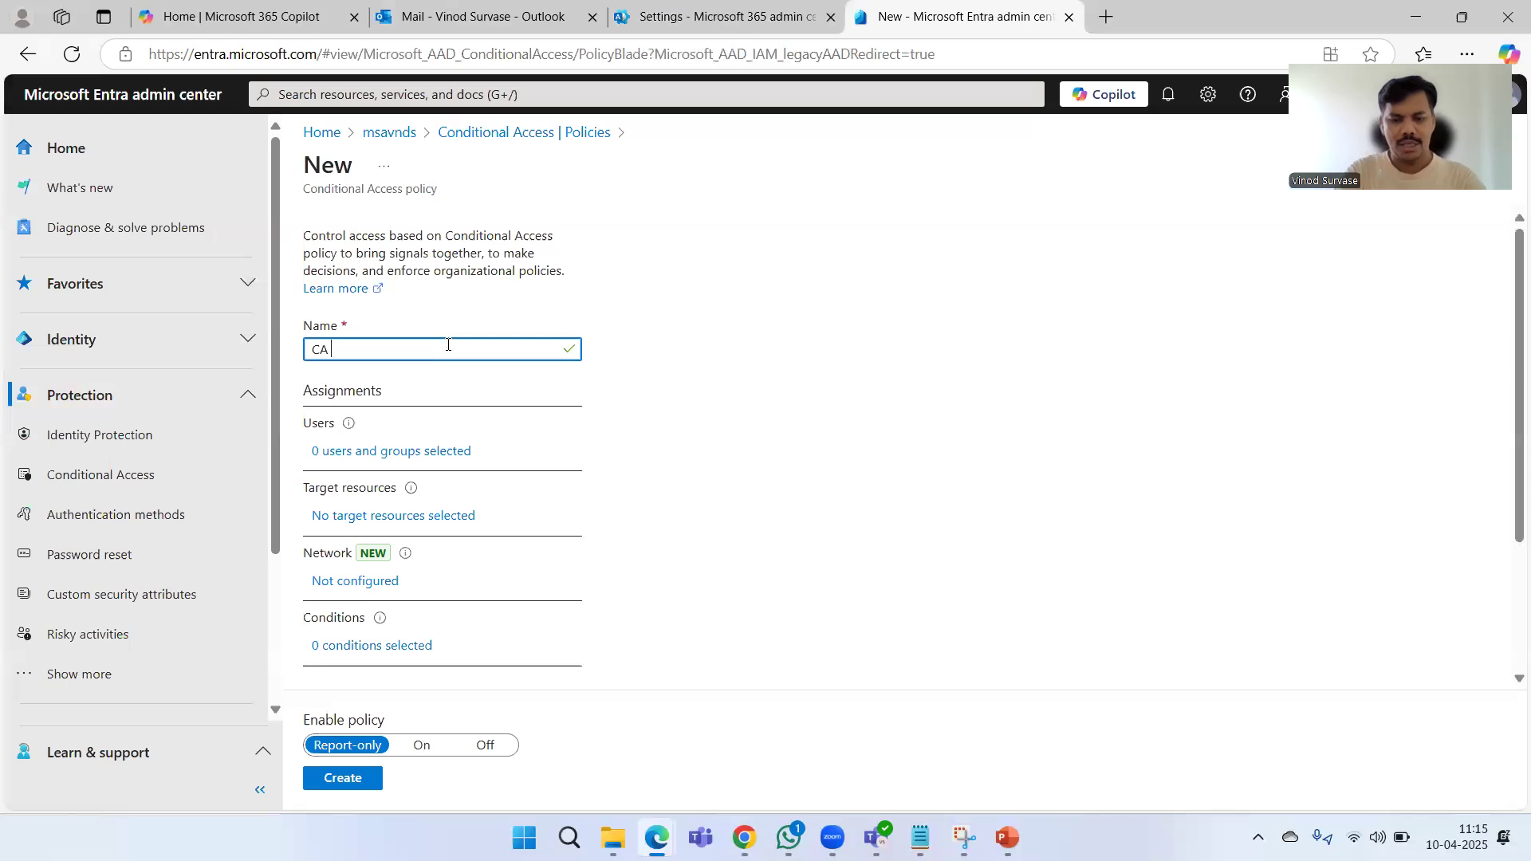
pyautogui.write('Apps')
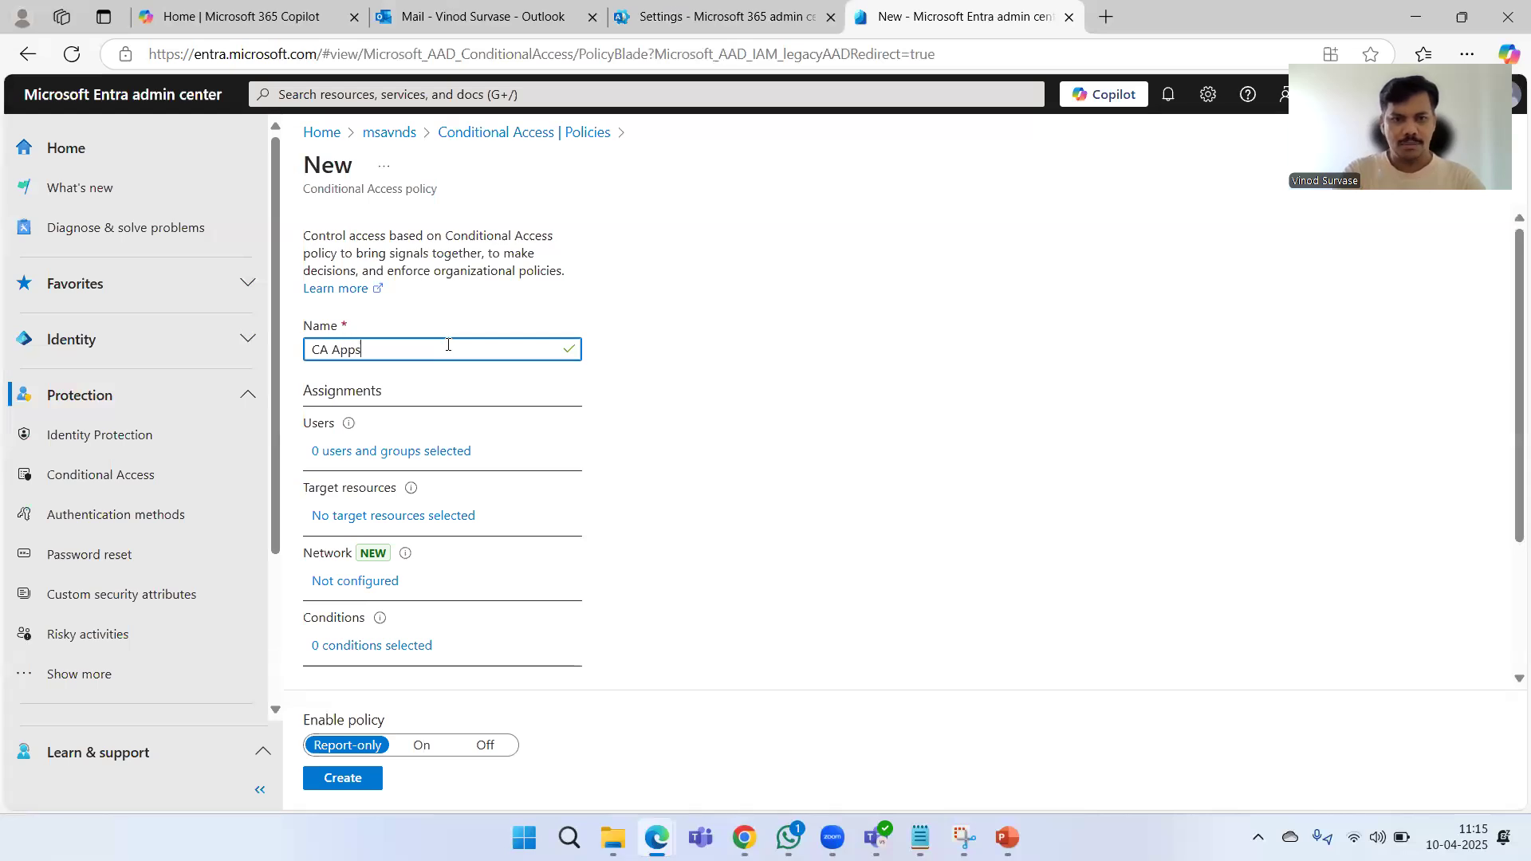
pyautogui.write(' Restr')
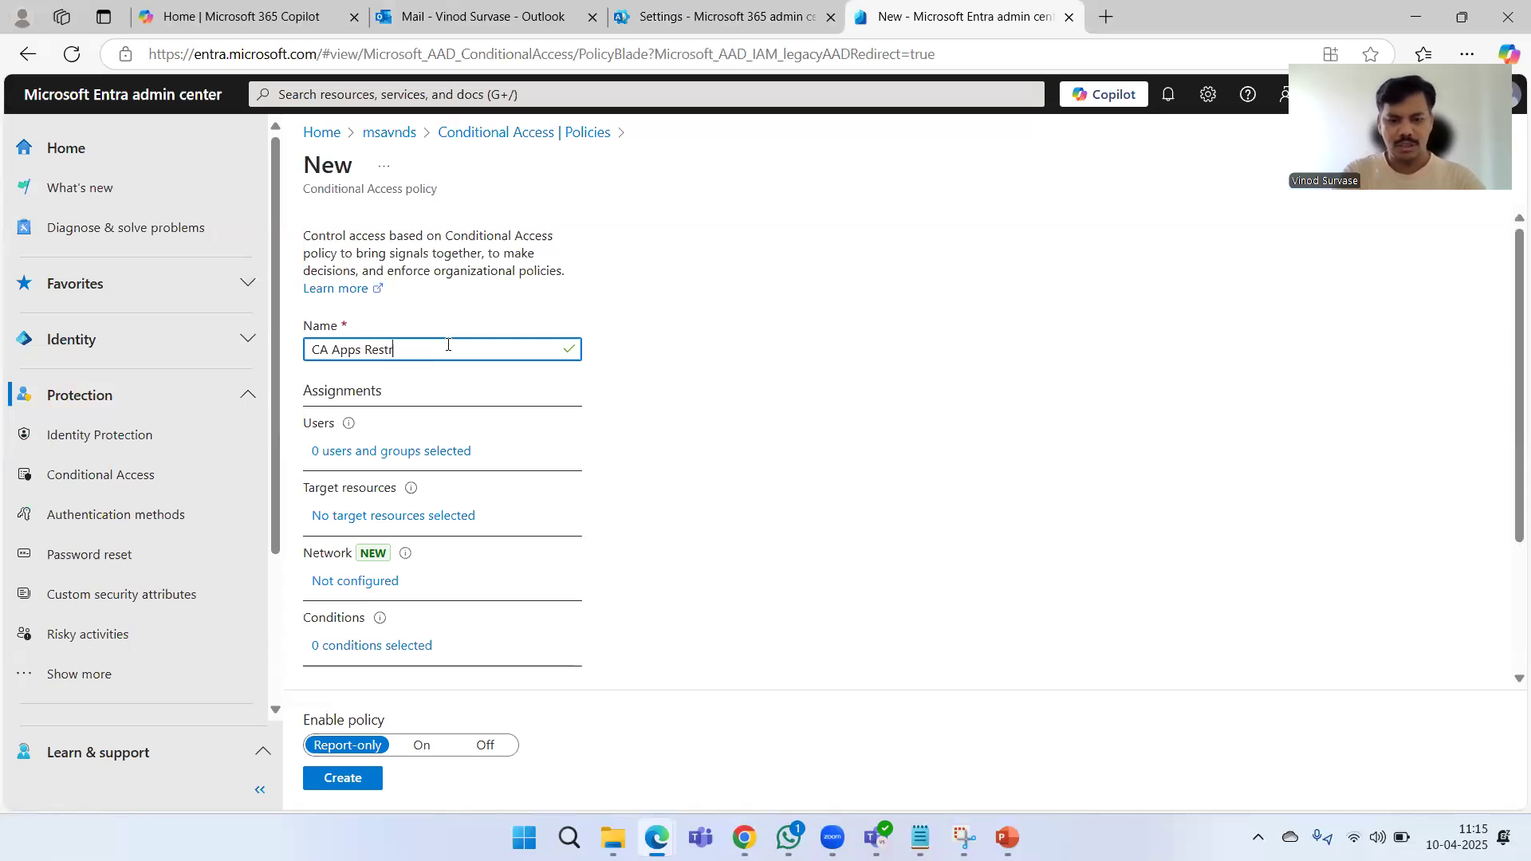
pyautogui.write('iction on ')
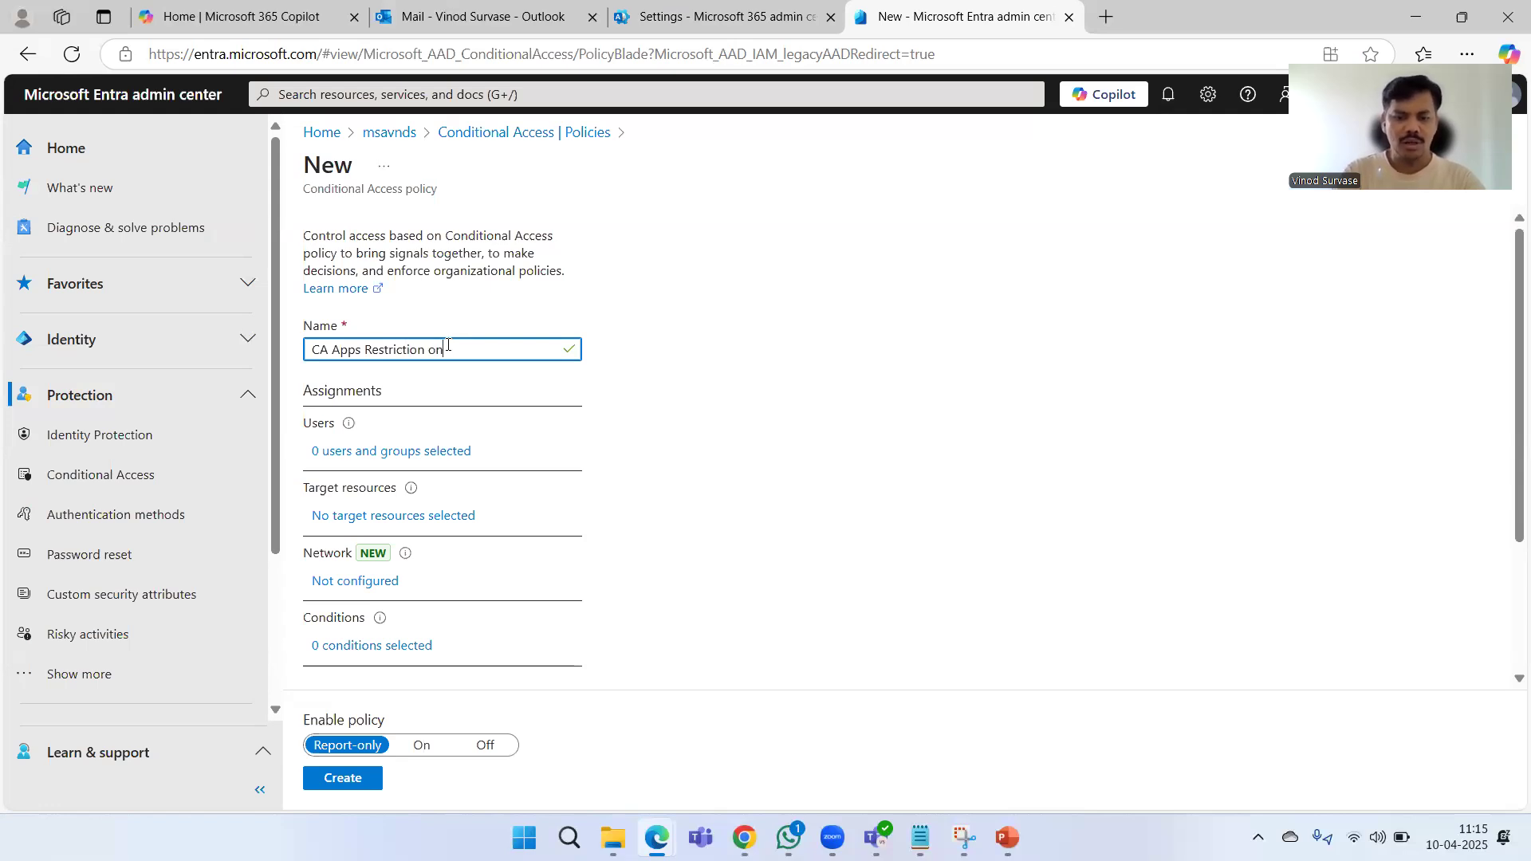
pyautogui.write('Idle ')
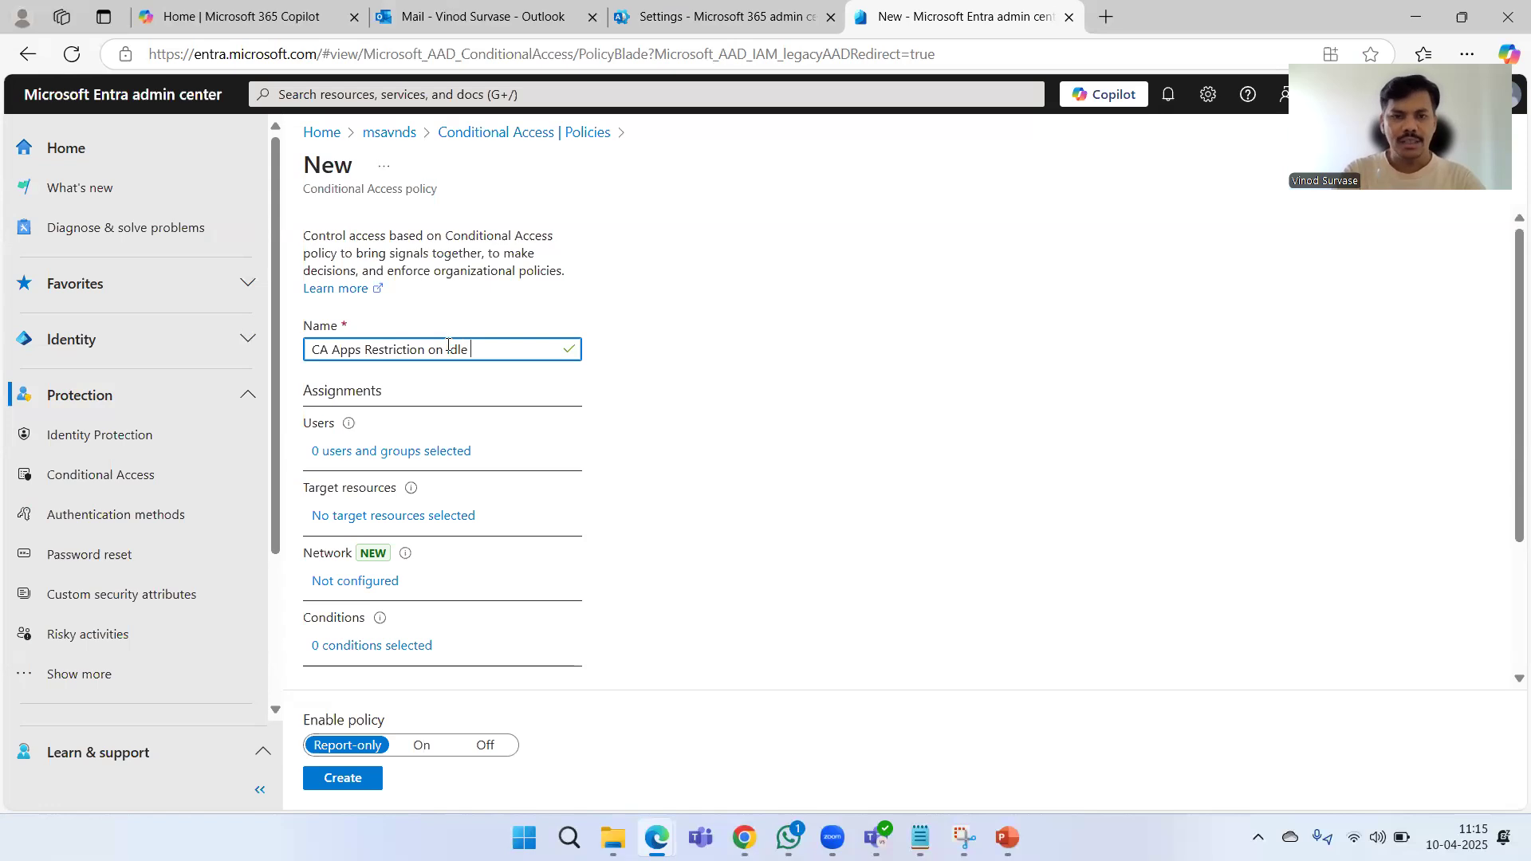
pyautogui.write('timeout')
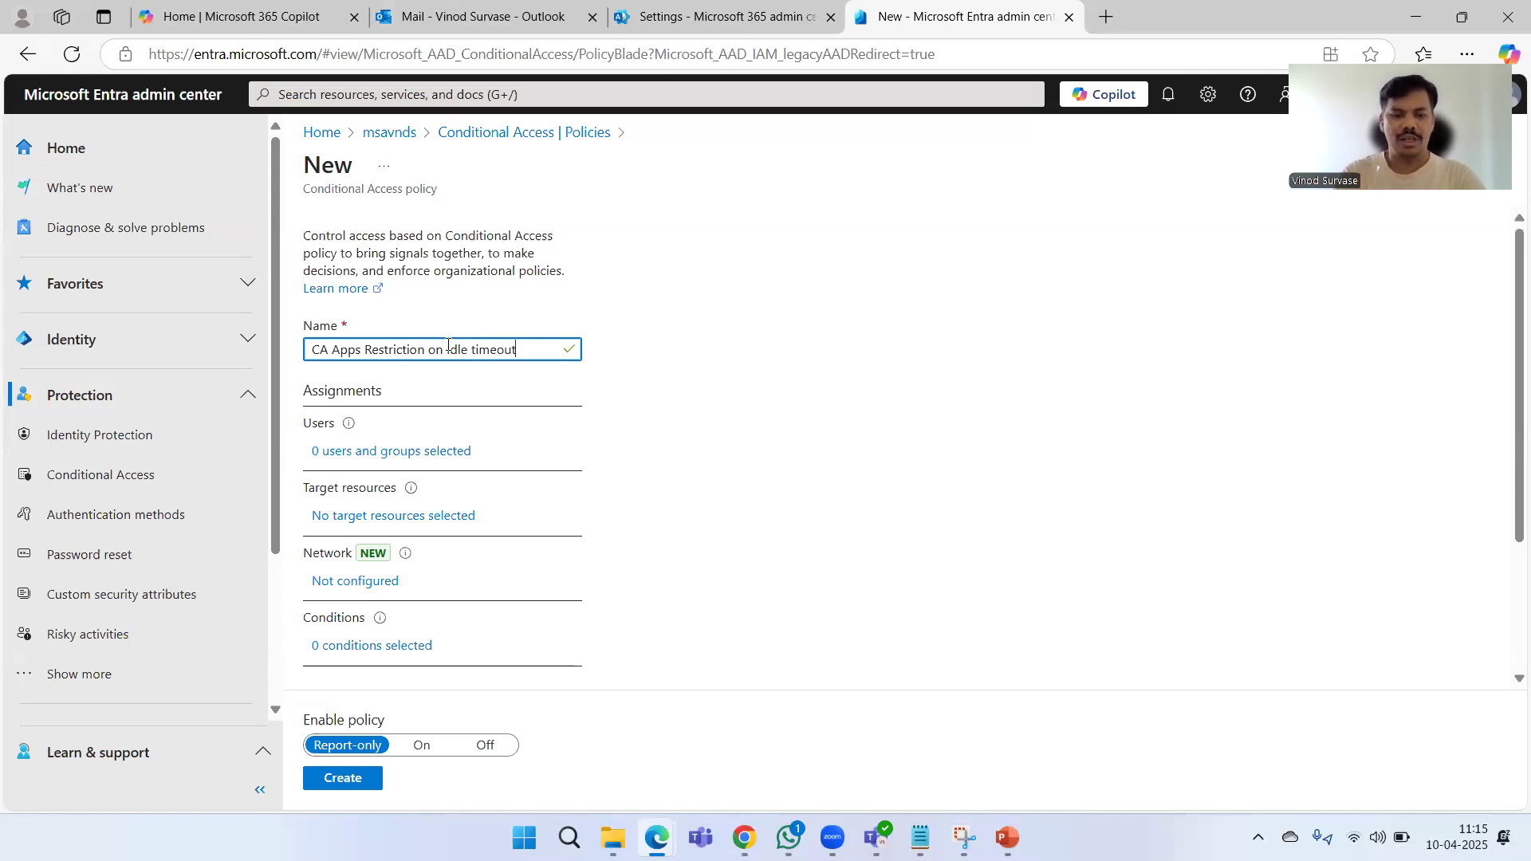
pyautogui.hotkey('ctrl', 'a')
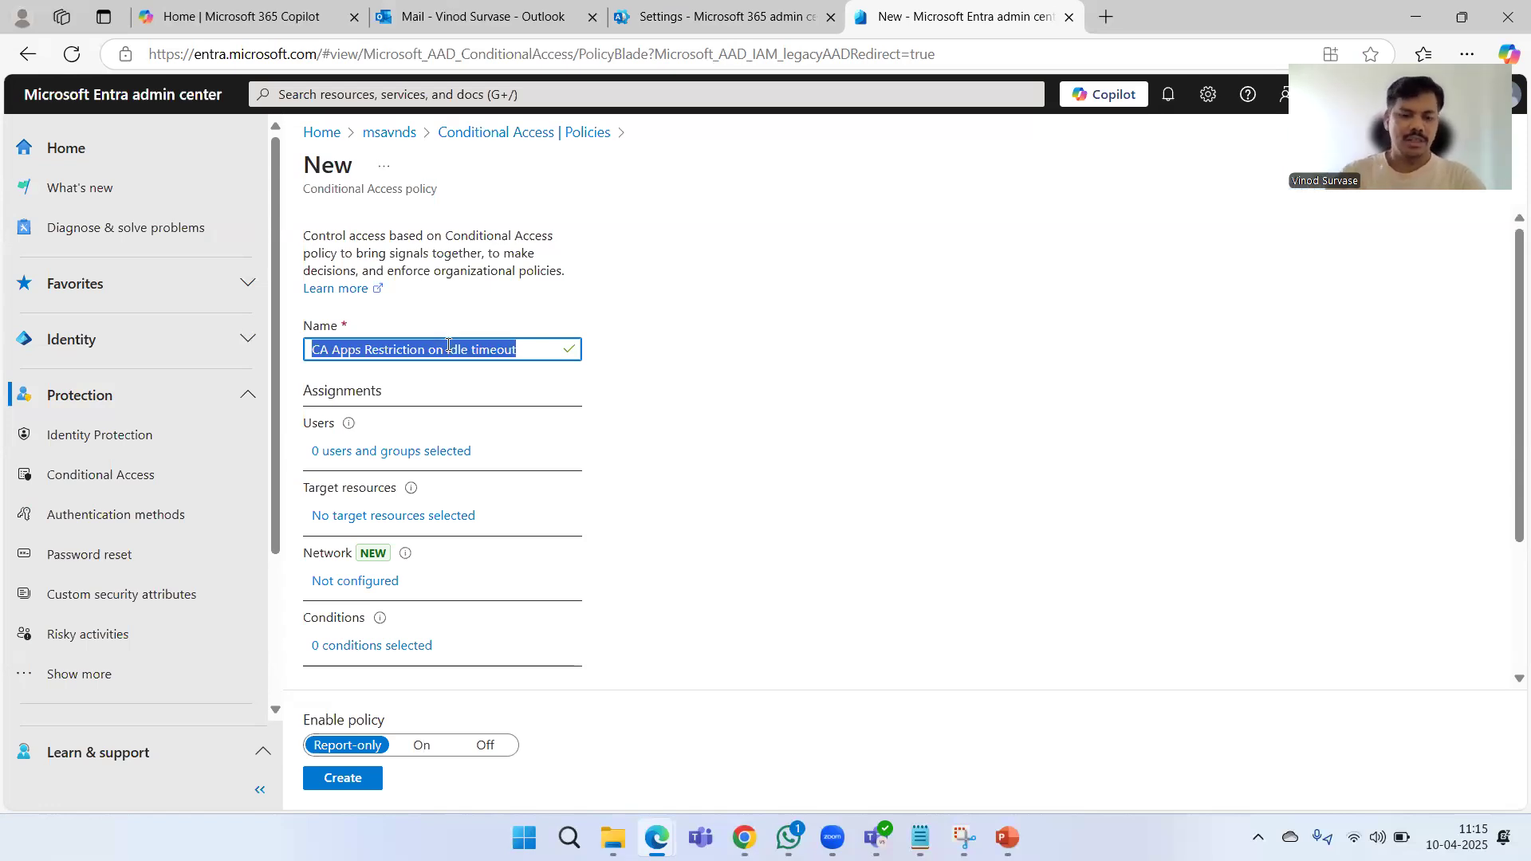
pyautogui.click(709, 431)
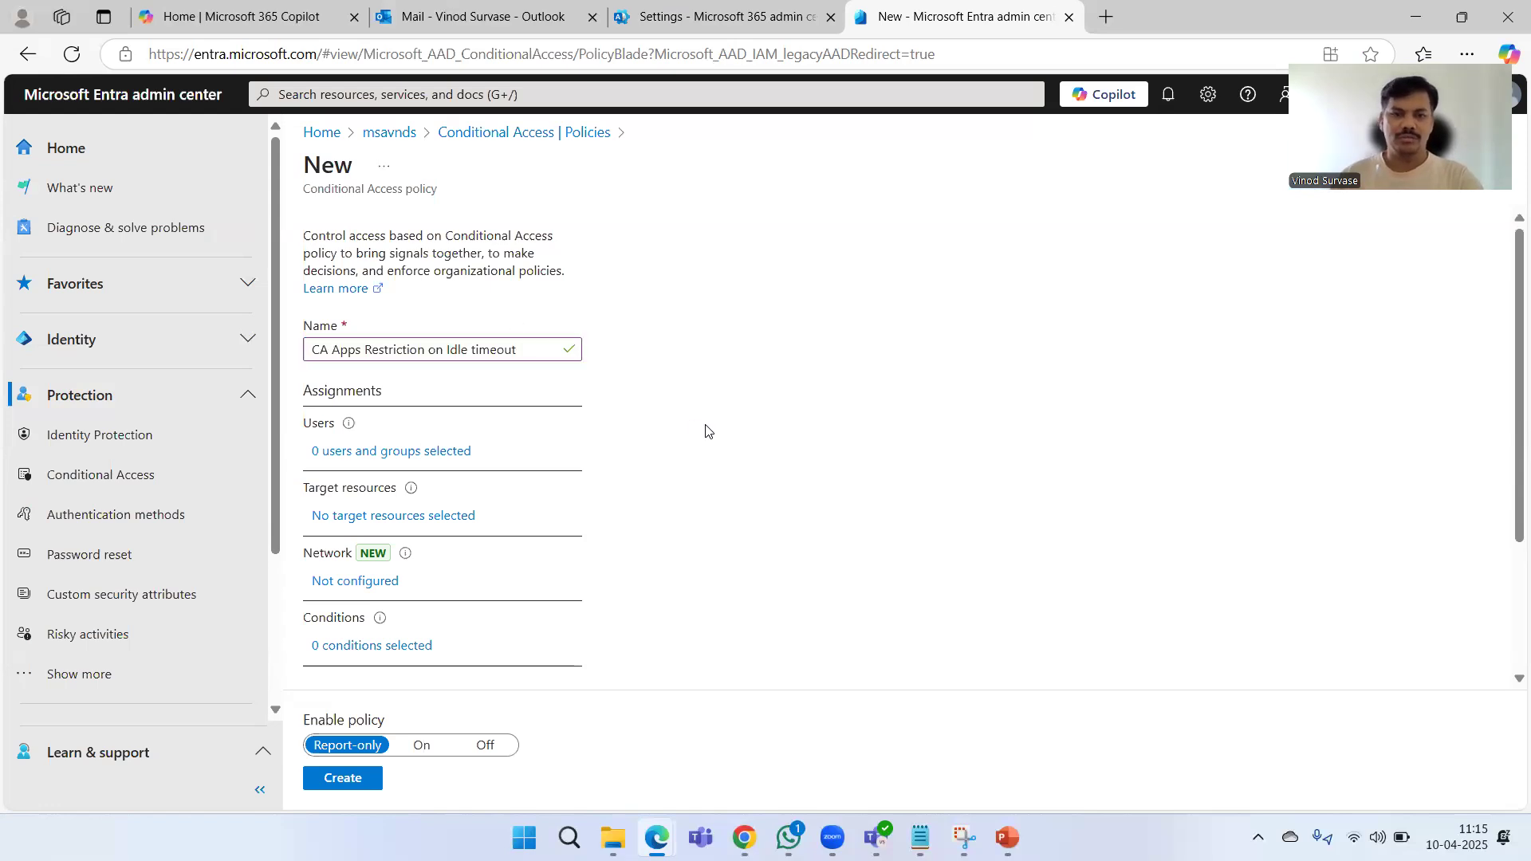
# - Include all users in the policy's user assignment
pyautogui.click(379, 455)
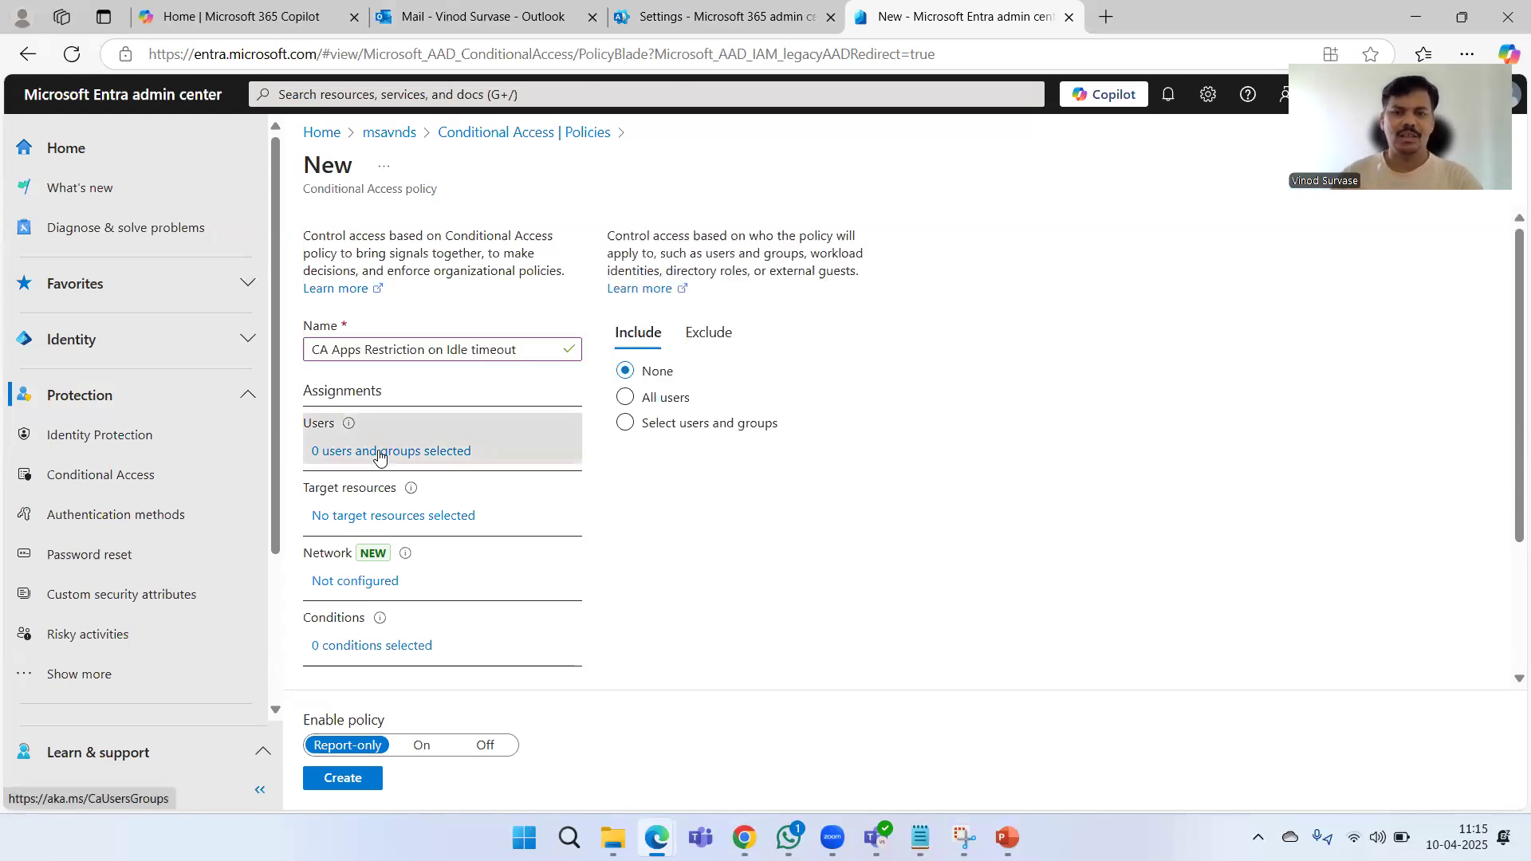
pyautogui.click(657, 398)
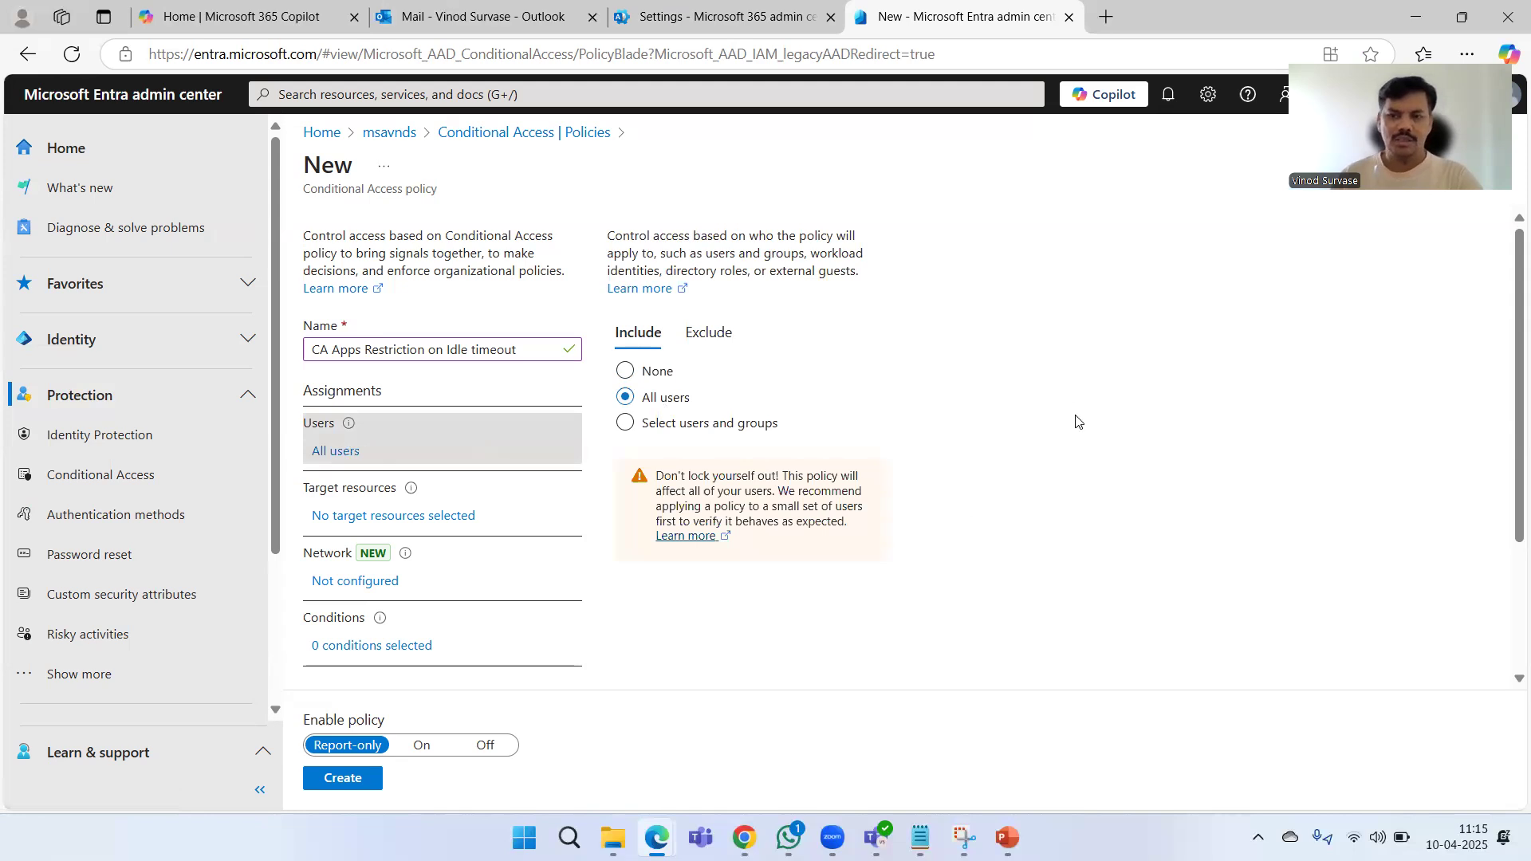
pyautogui.scroll(-2, 1075, 426)
pyautogui.scroll(2, 1078, 434)
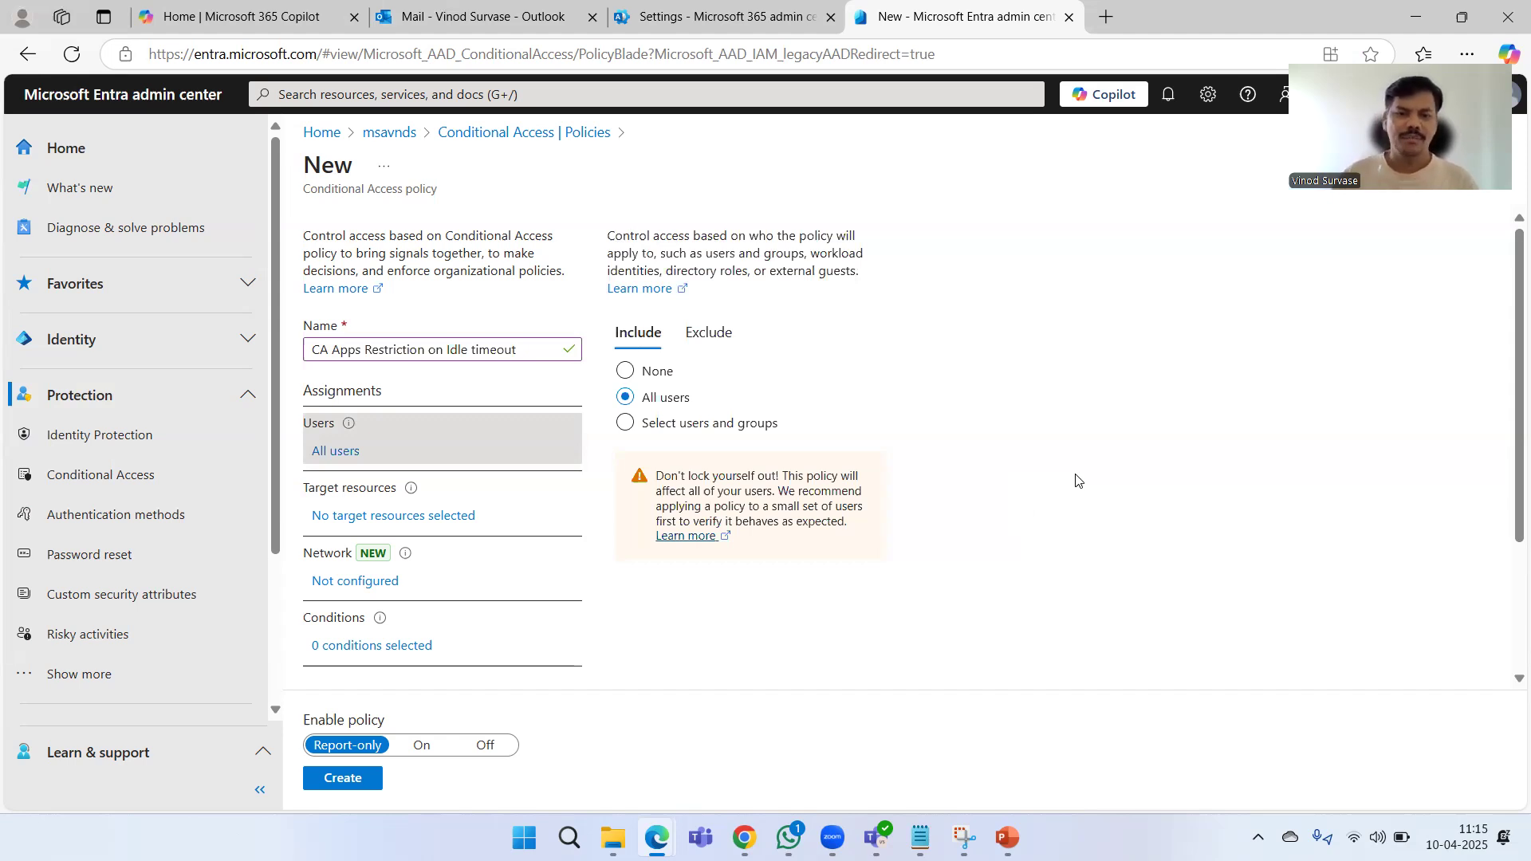
# - Set the policy's target resources to include only selected resources and open the resource selection
pyautogui.scroll(-1, 877, 471)
pyautogui.click(394, 419)
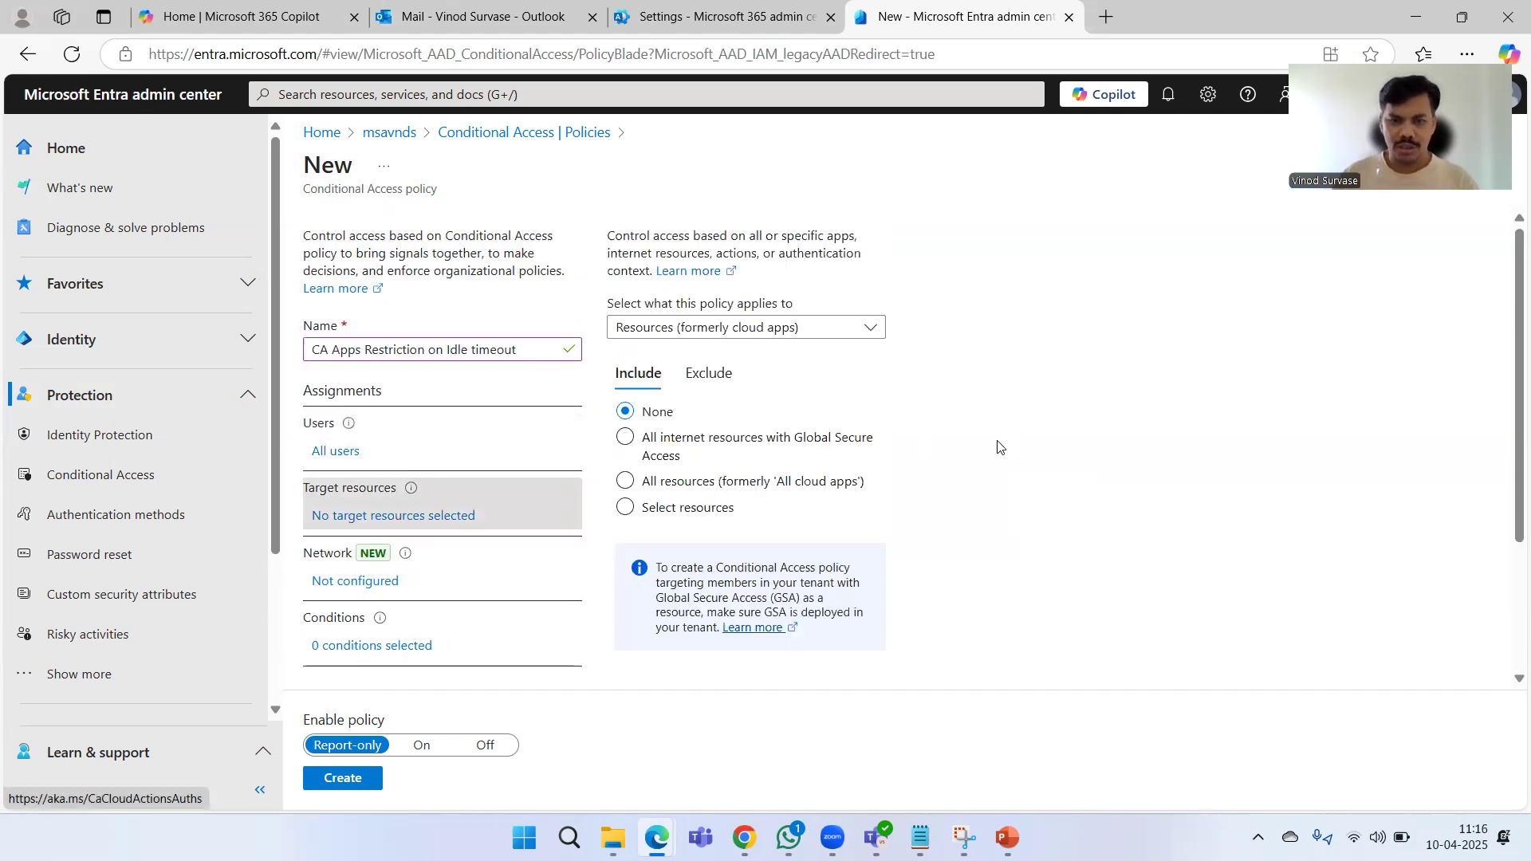
pyautogui.click(722, 509)
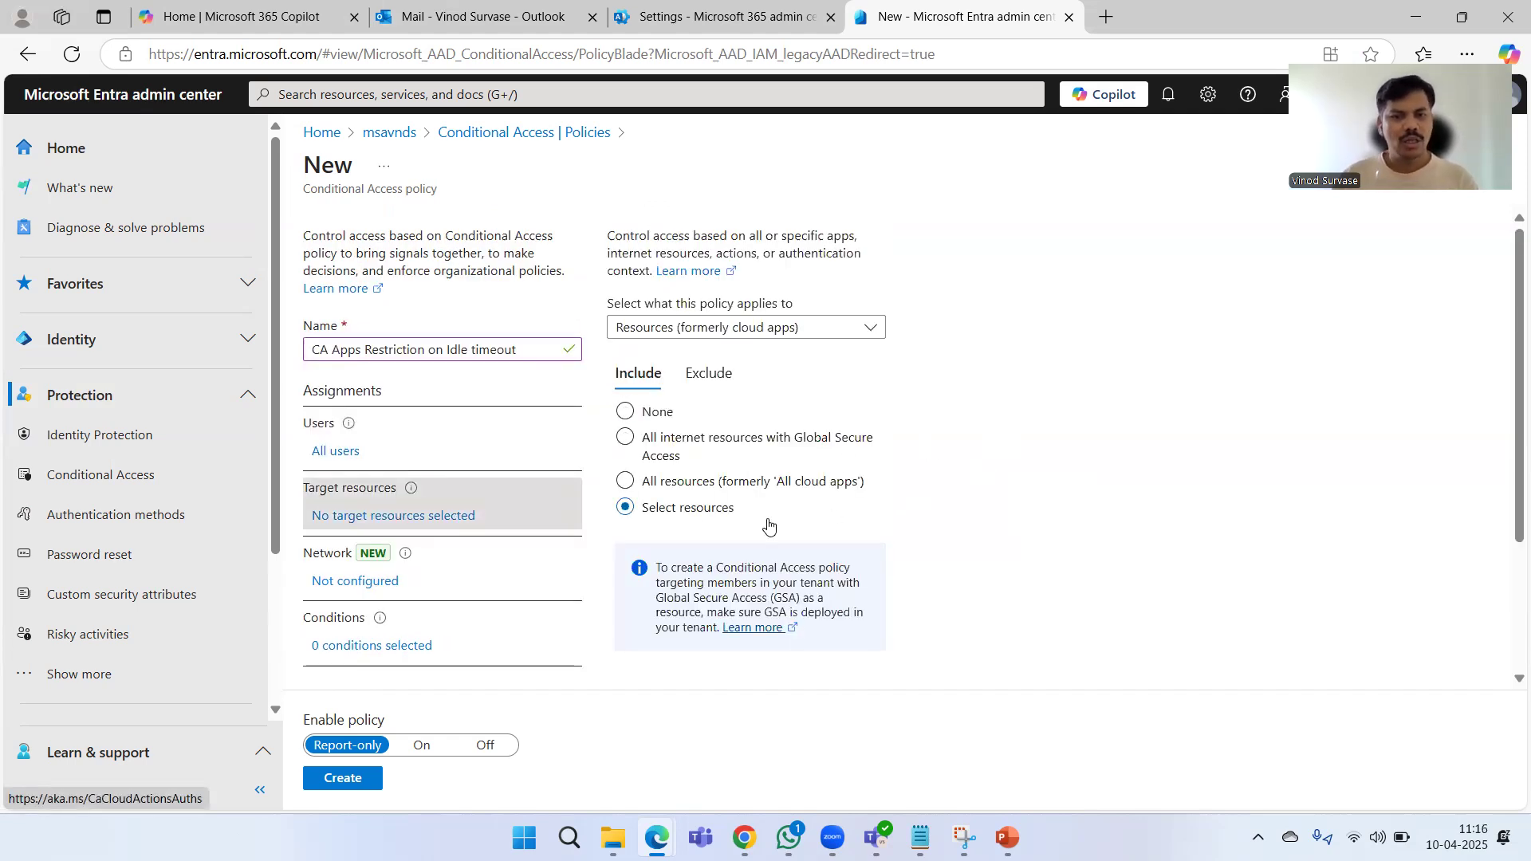
pyautogui.scroll(-2, 738, 594)
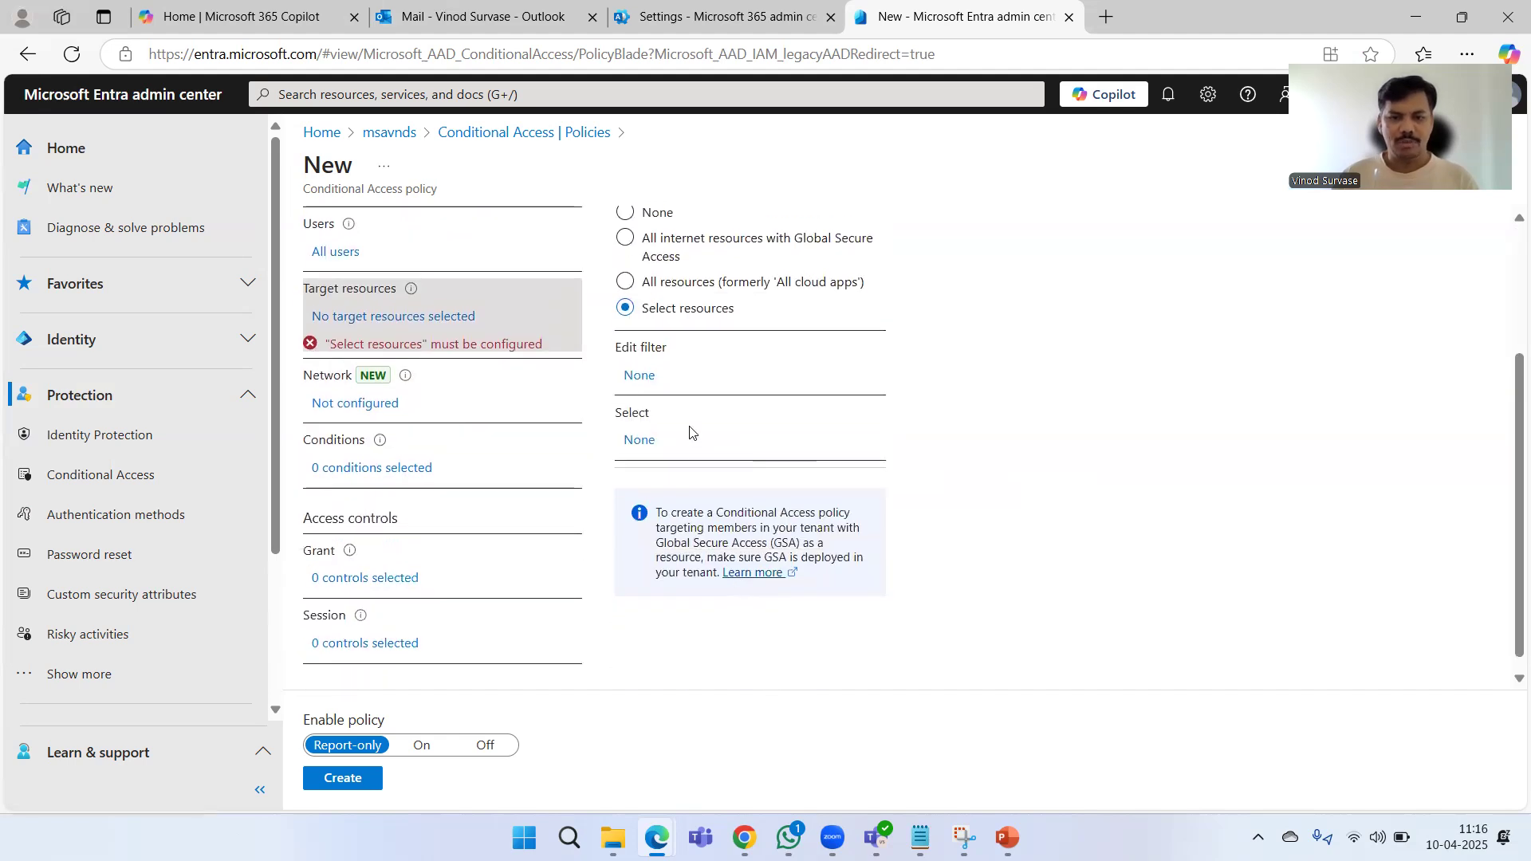
pyautogui.click(641, 439)
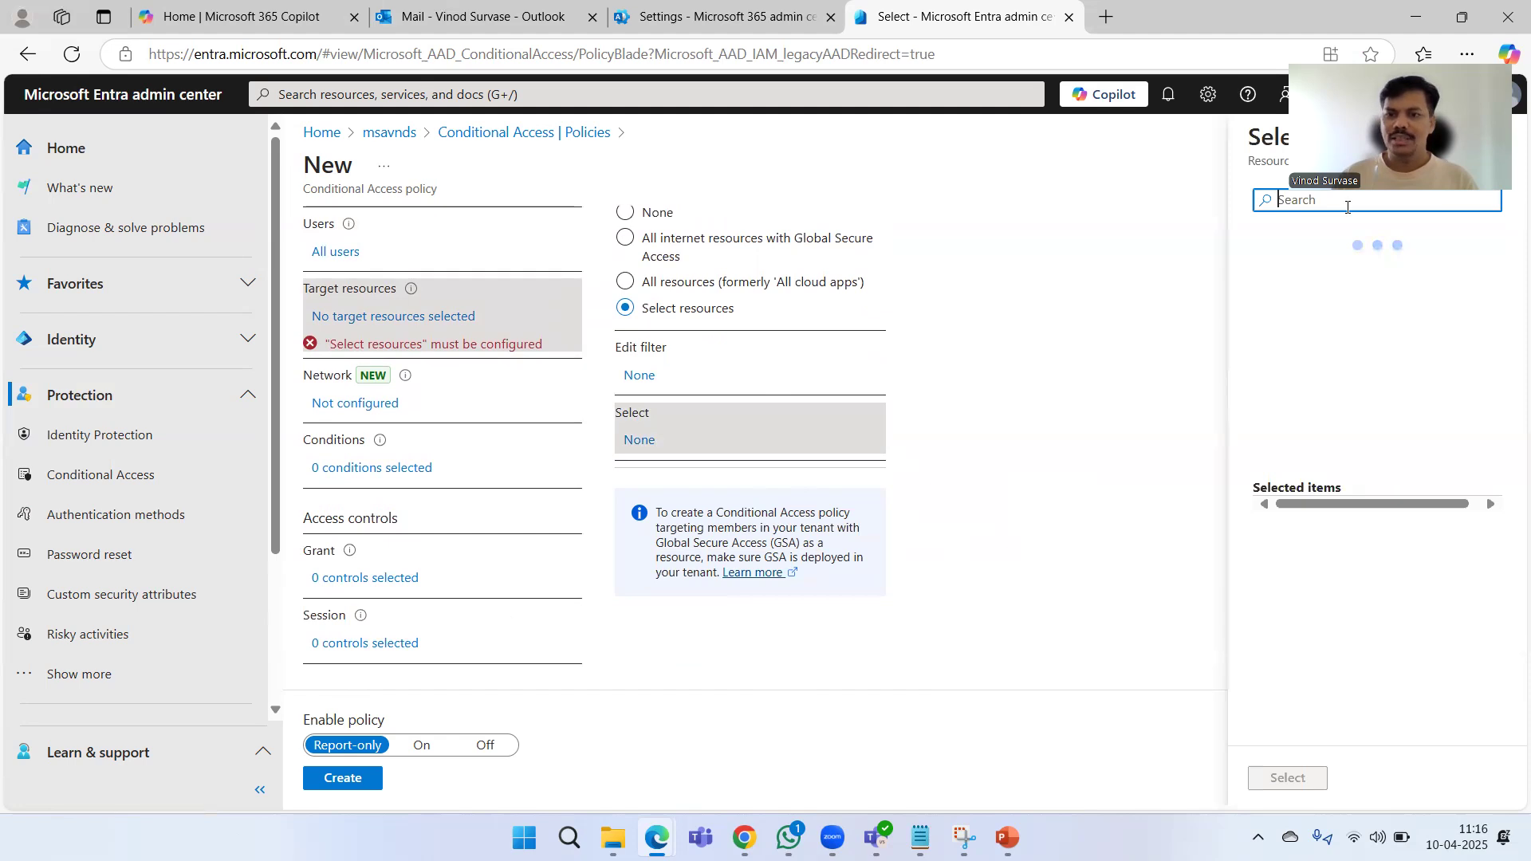
# - Search the available resources for "sharepoint online" and for the broader term "sharepoint"
pyautogui.write('sharepoint ')
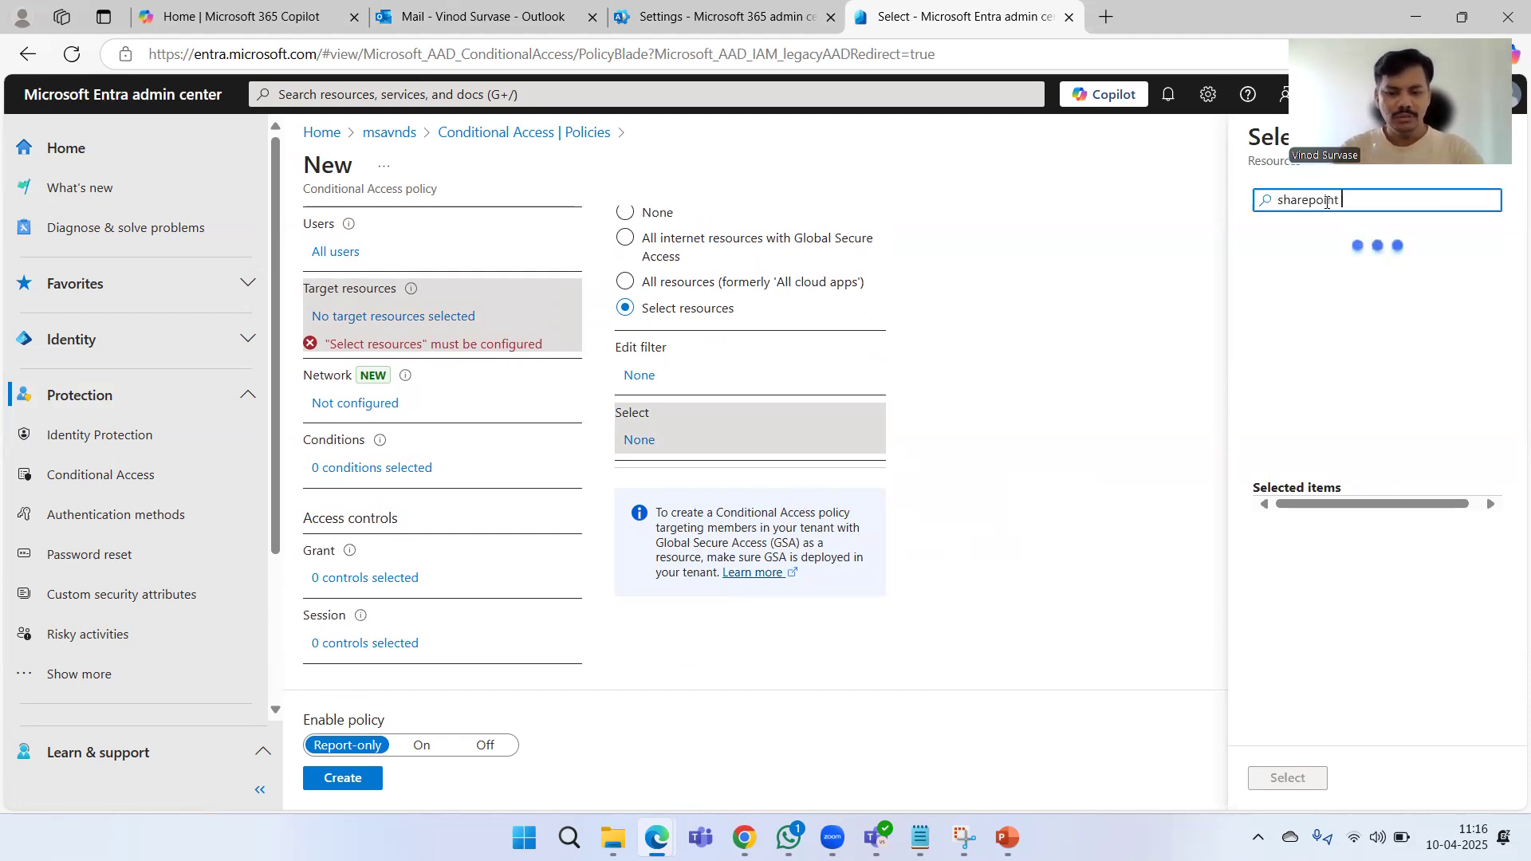
pyautogui.write('online')
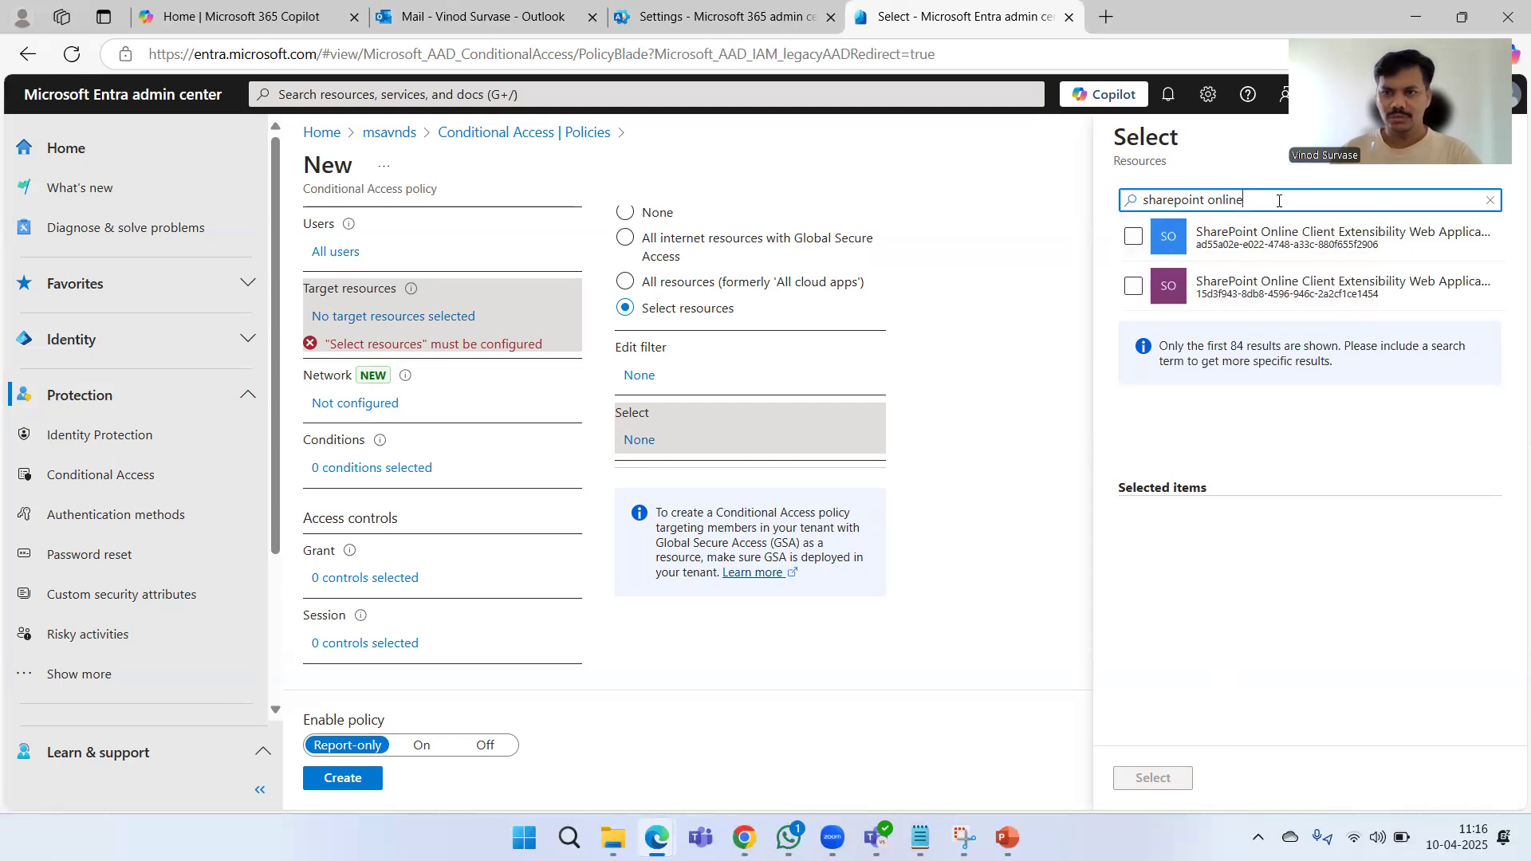
pyautogui.press('BackSpace')
pyautogui.press('BackSpace')
pyautogui.press('BackSpace')
pyautogui.press('BackSpace')
pyautogui.press('BackSpace')
pyautogui.press('BackSpace')
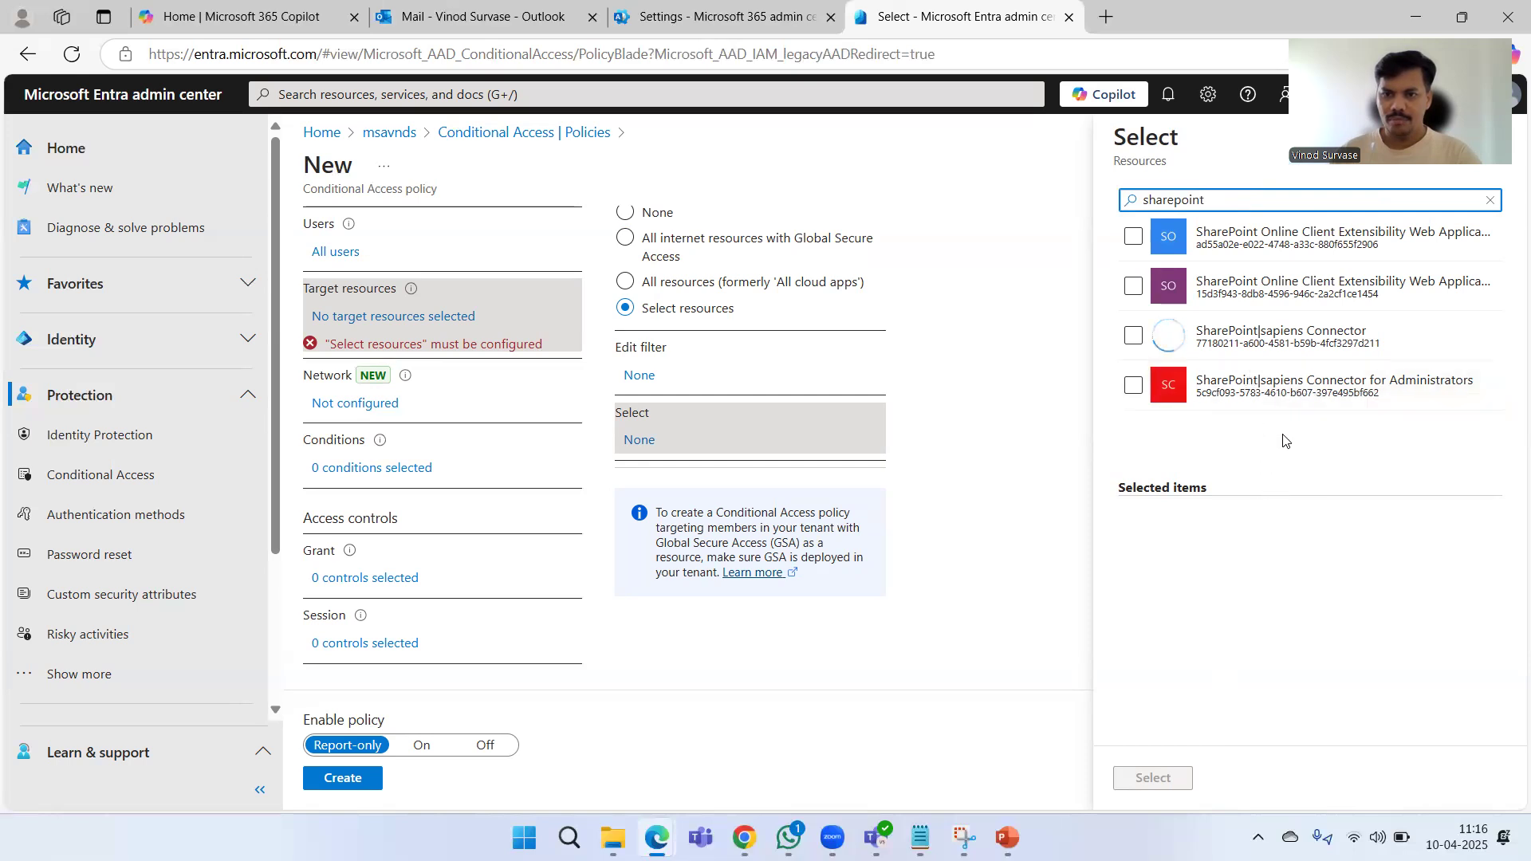
# - Search the available resources for "cloud app" and for "exchange", clearing the search field after each attempt
pyautogui.moveTo(1238, 200); pyautogui.dragTo(1125, 200)
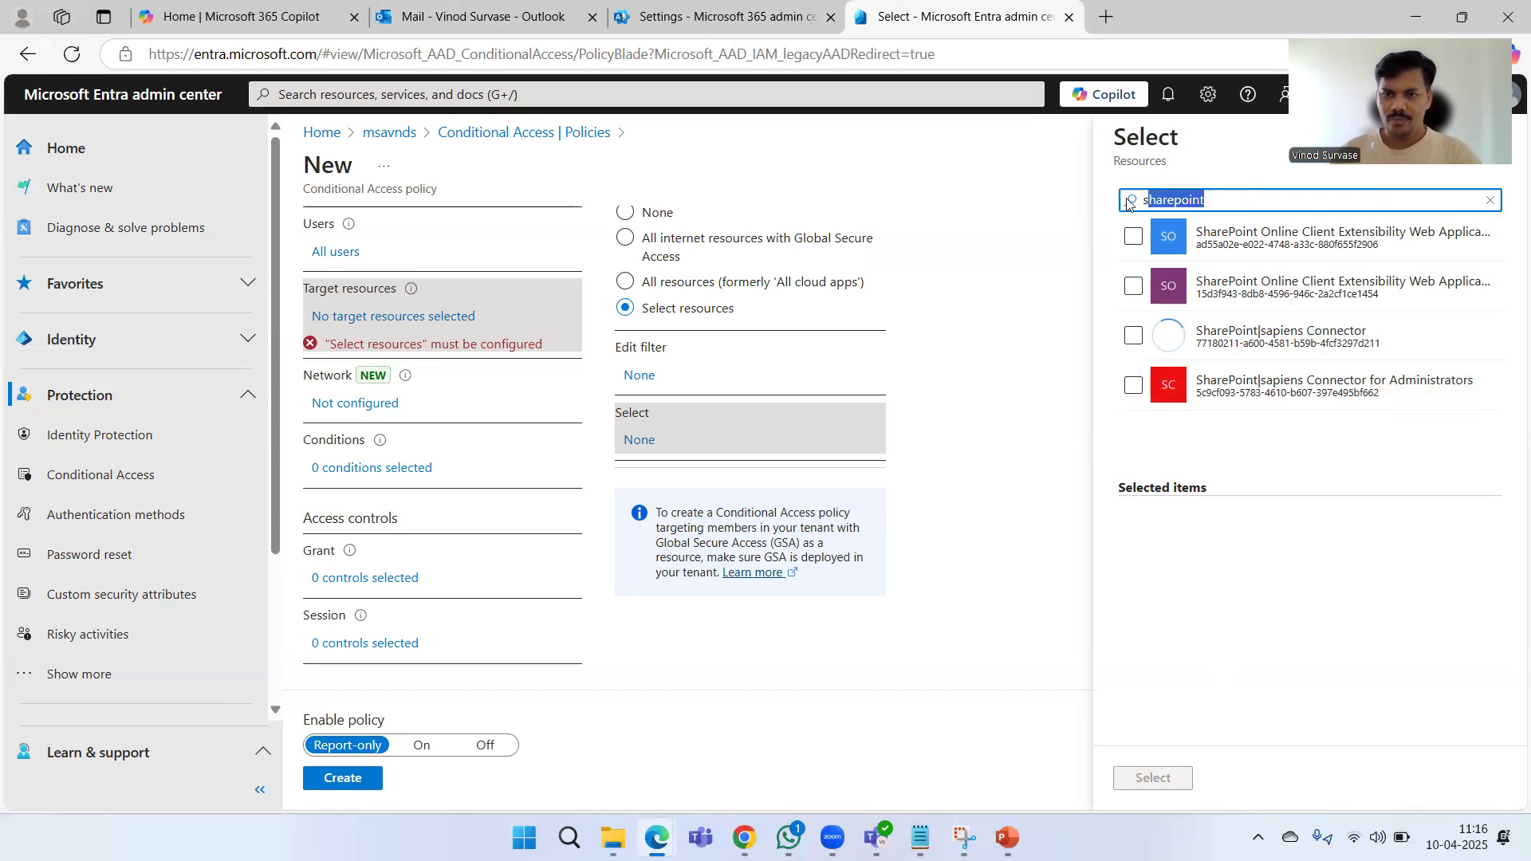
pyautogui.write('cloud apps')
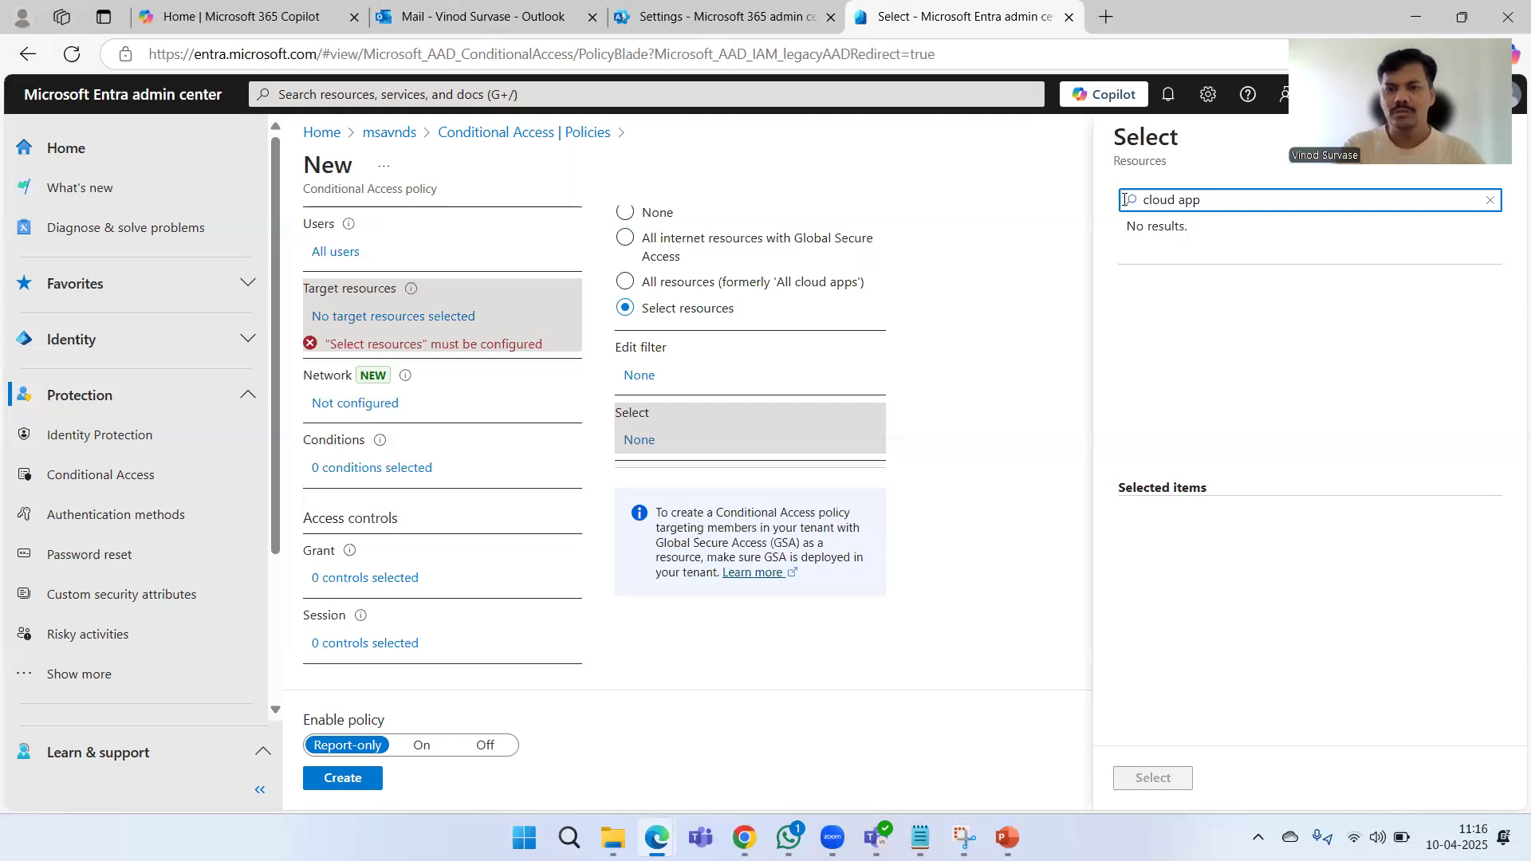
pyautogui.press('BackSpace')
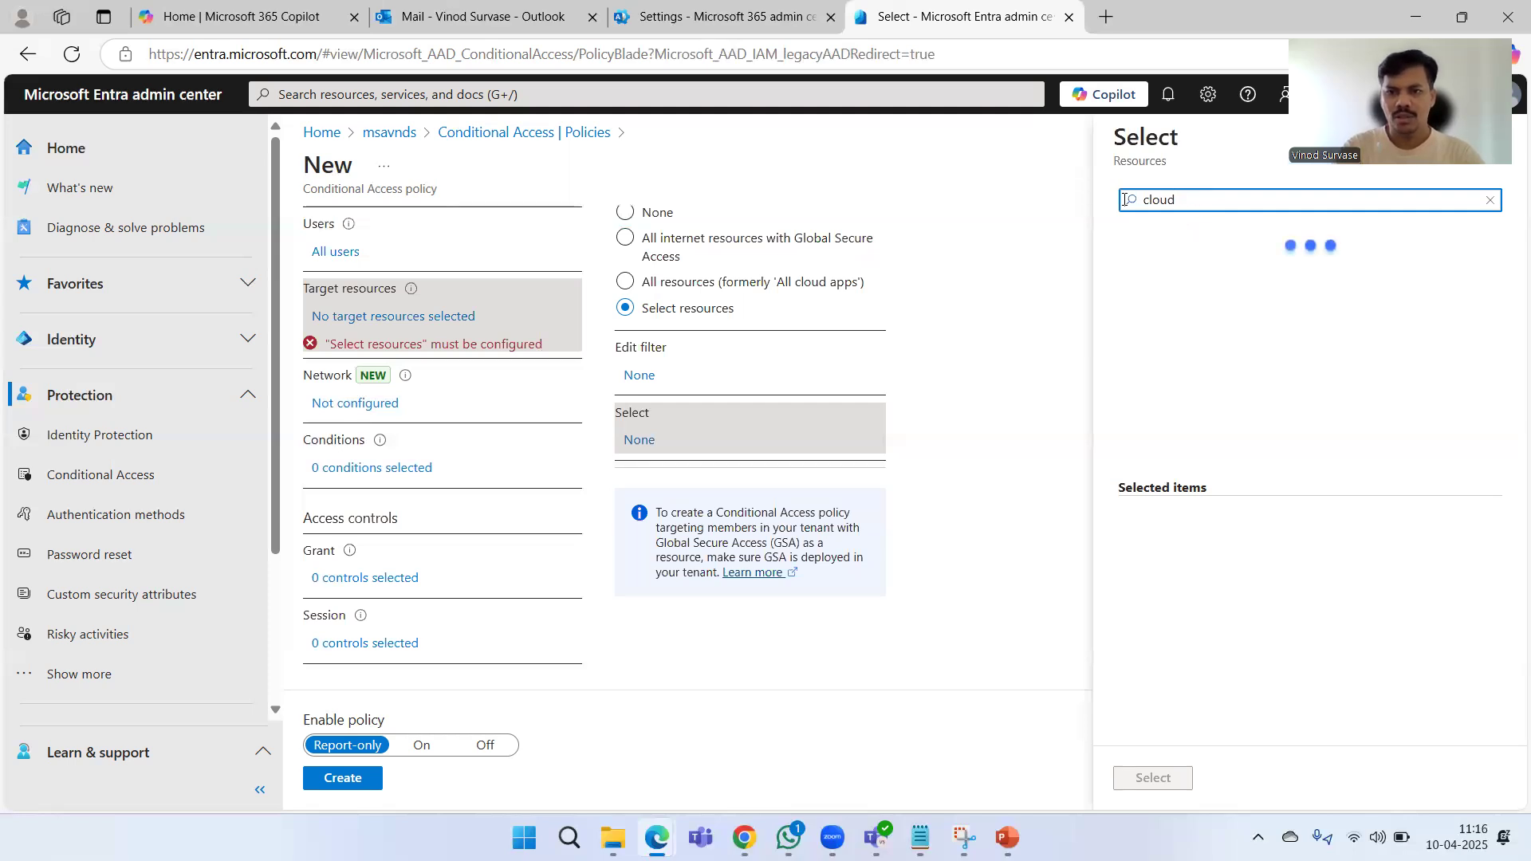
pyautogui.press('BackSpace')
pyautogui.press('BackSpace')
pyautogui.press('BackSpace')
pyautogui.press('BackSpace')
pyautogui.write('exchange onlin')
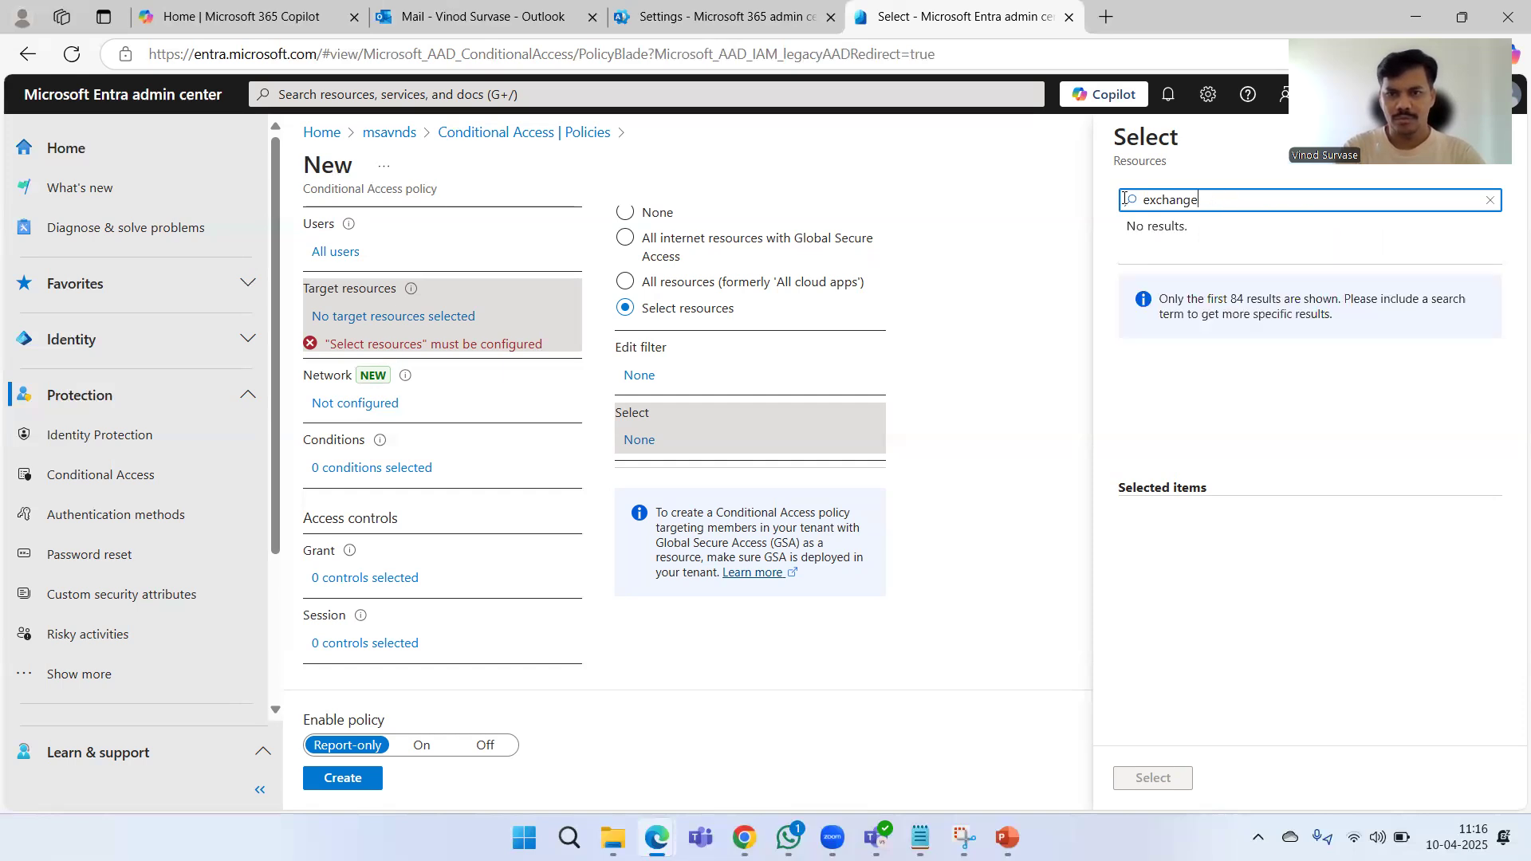
pyautogui.press('BackSpace')
pyautogui.press('BackSpace')
pyautogui.press('BackSpace')
pyautogui.press('BackSpace')
pyautogui.press('BackSpace')
pyautogui.press('BackSpace')
pyautogui.press('BackSpace')
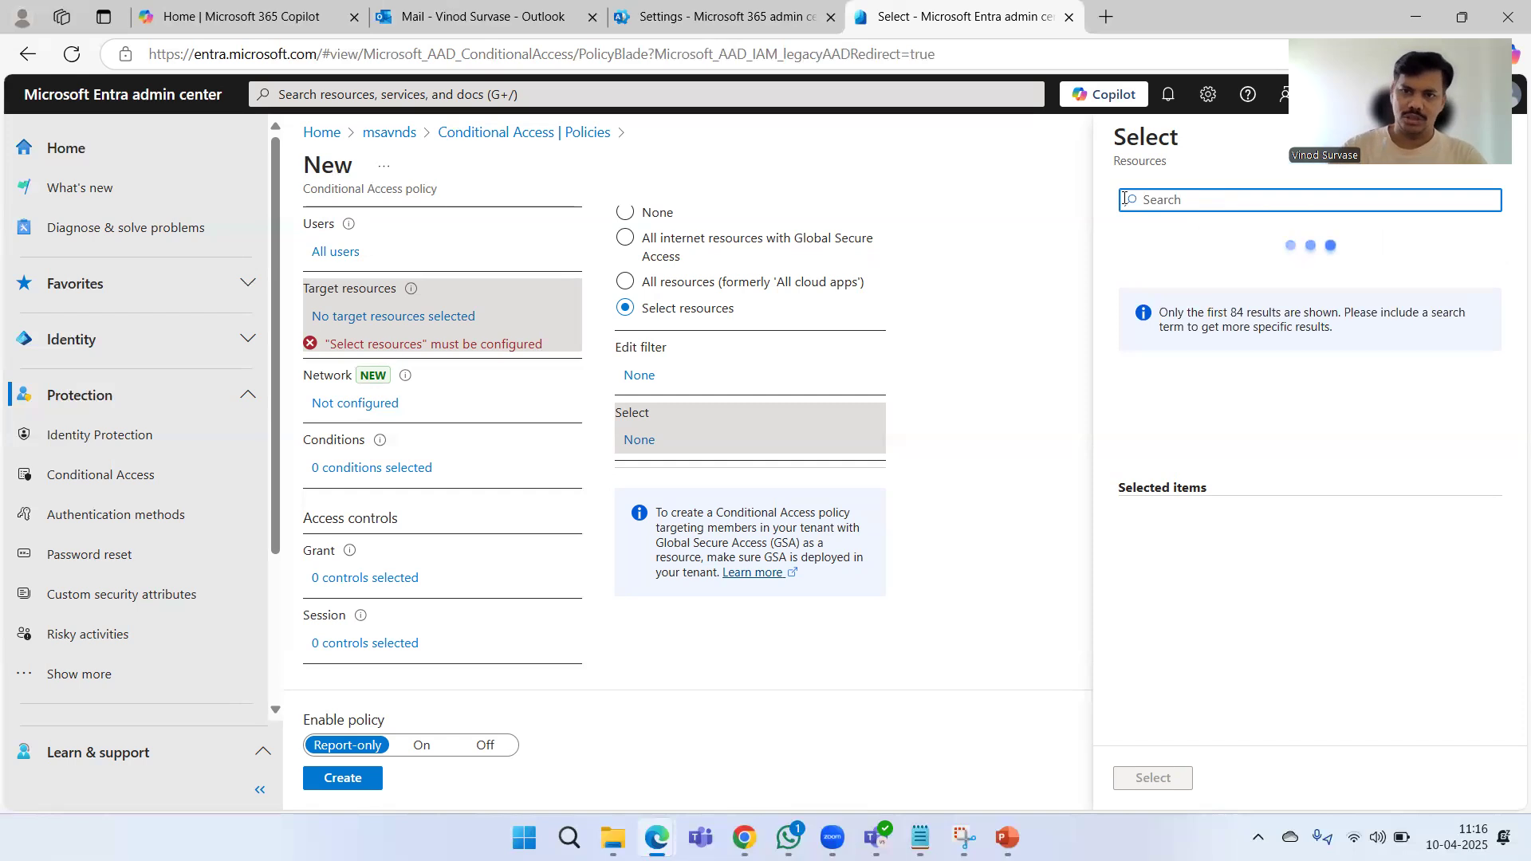
# - Examine the target resources' filter settings and the options for what the policy applies to, leaving them as they are
pyautogui.click(643, 376)
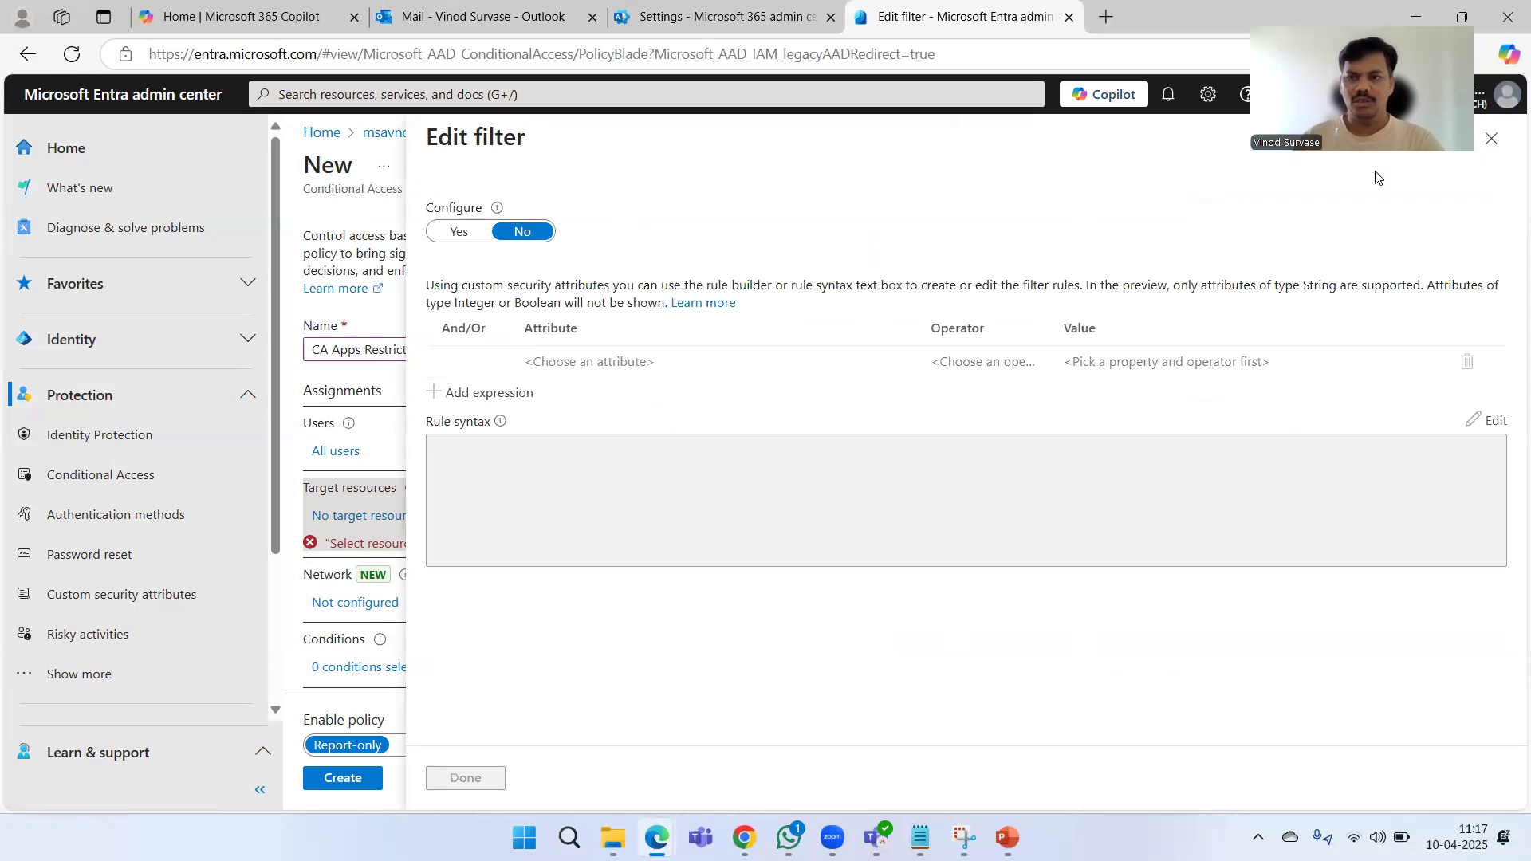
pyautogui.click(1493, 139)
pyautogui.scroll(-1, 727, 590)
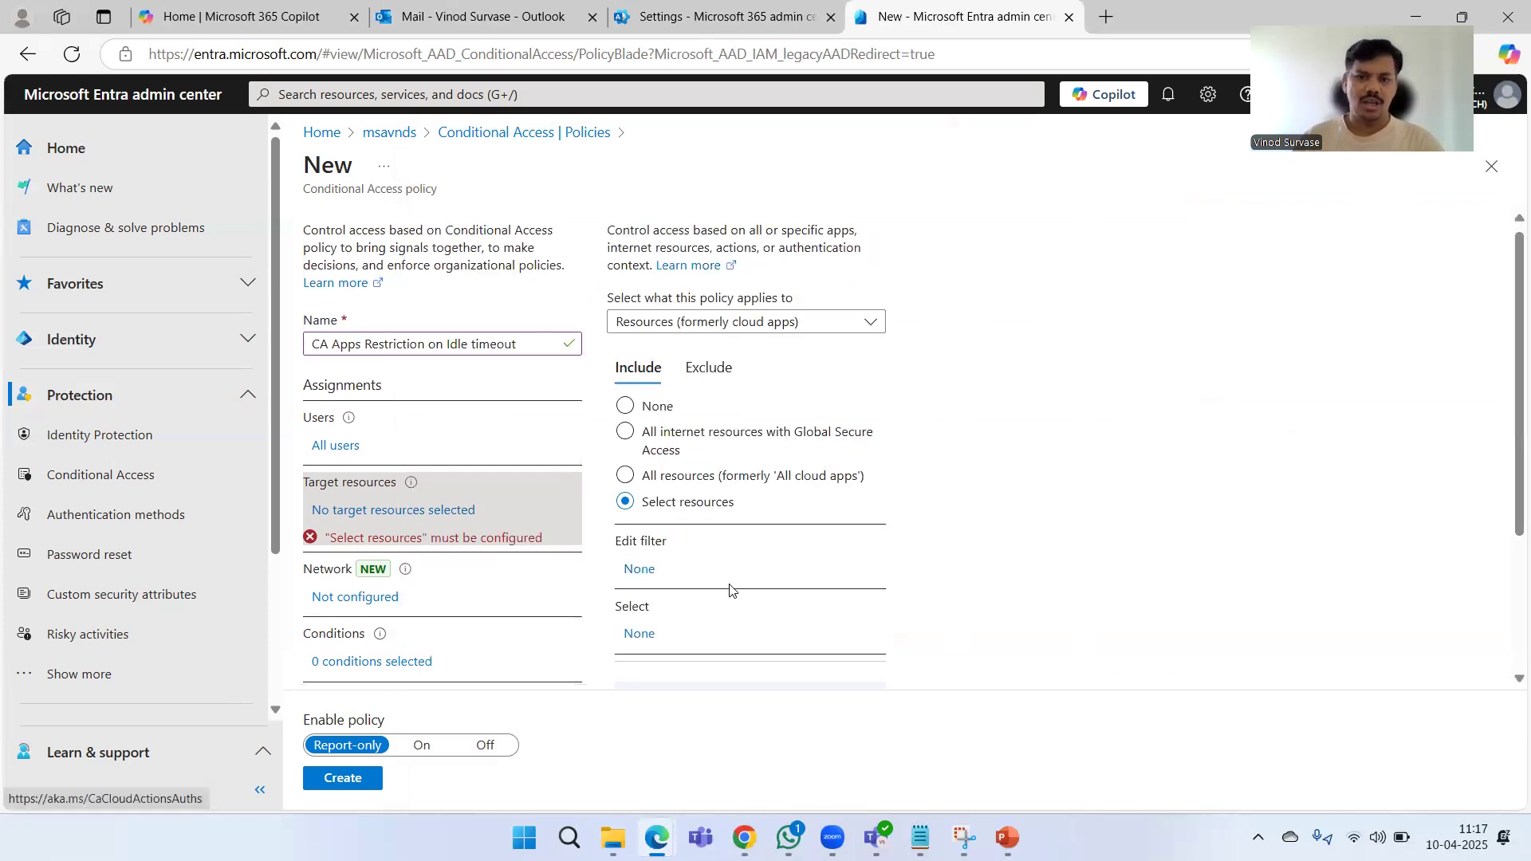
pyautogui.scroll(-1, 662, 540)
pyautogui.scroll(2, 558, 437)
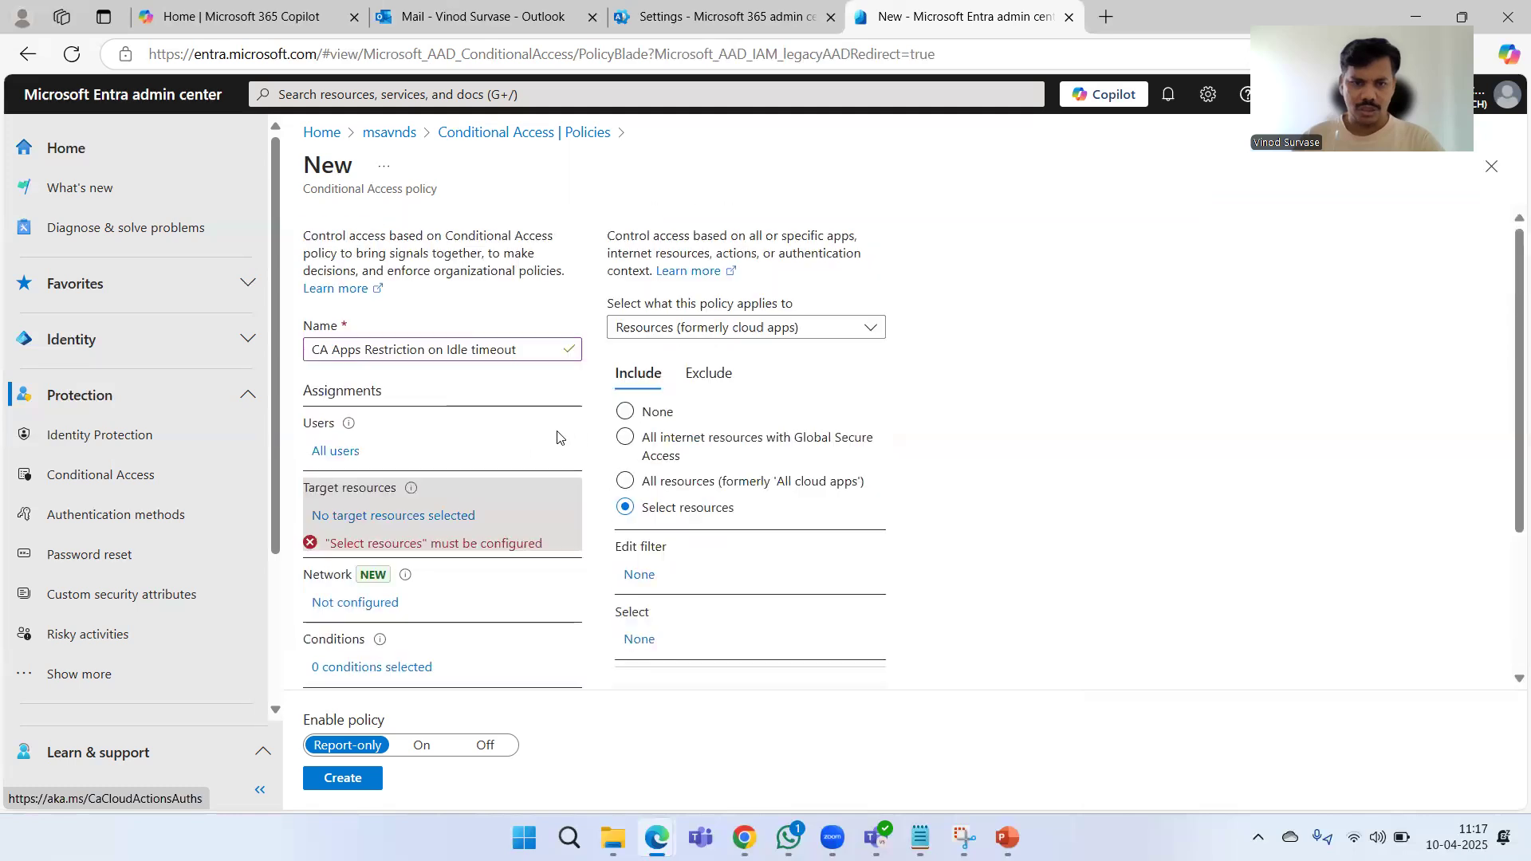
pyautogui.click(336, 451)
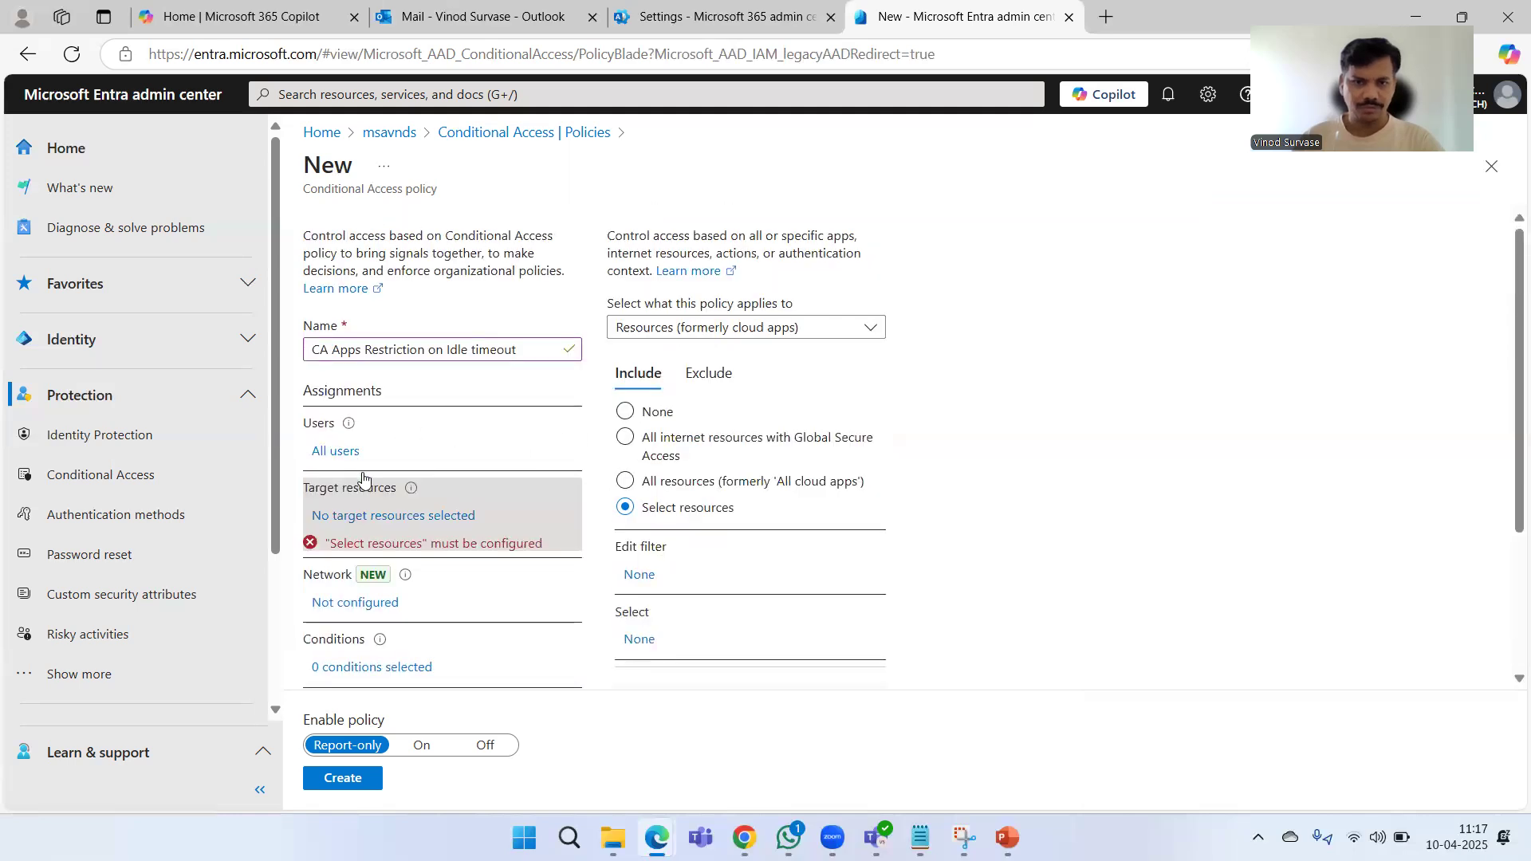
pyautogui.click(371, 500)
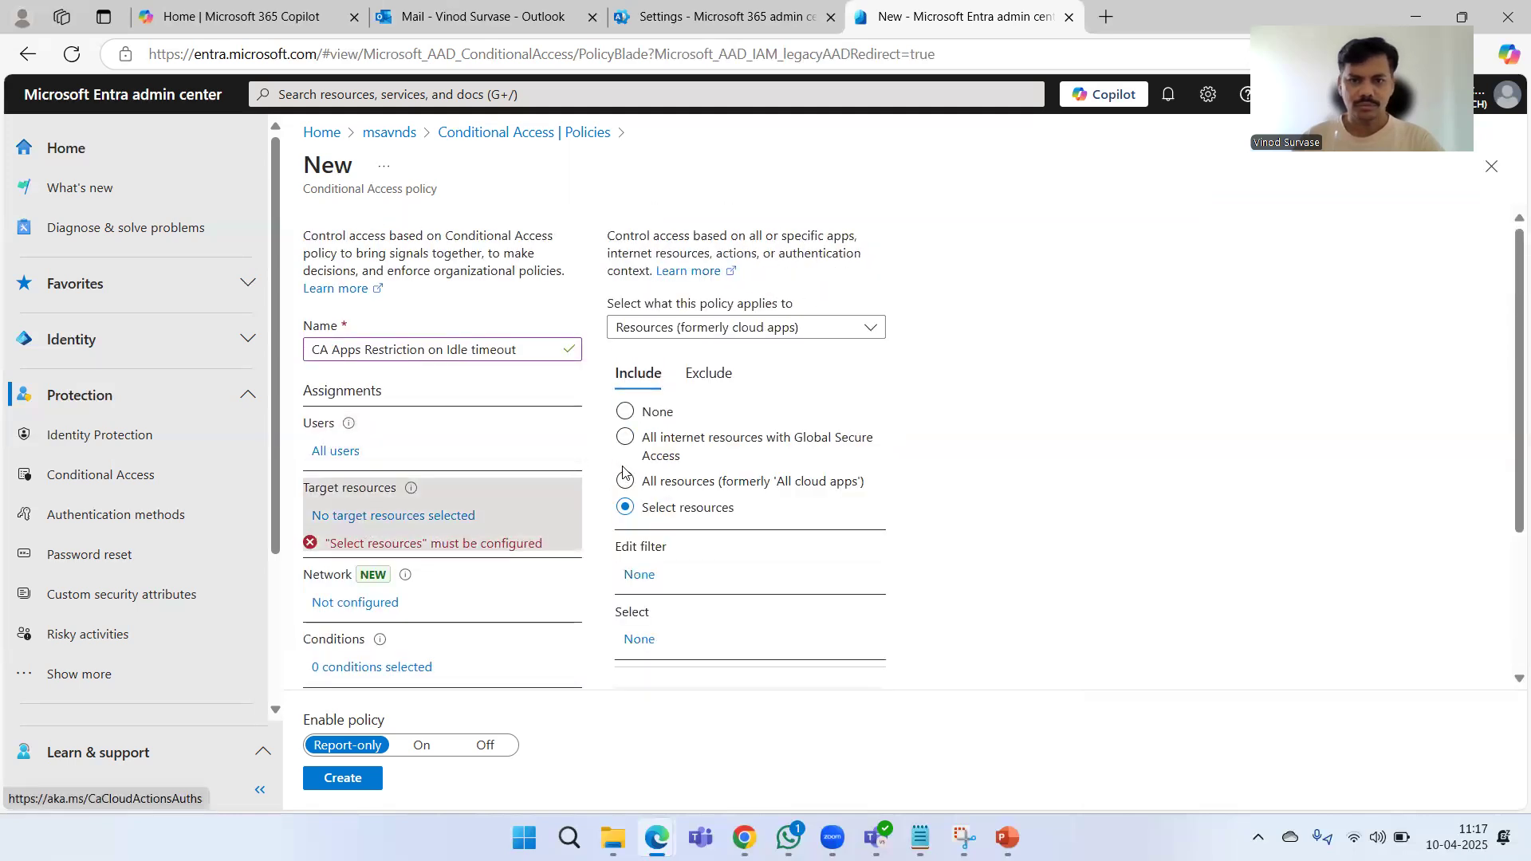
pyautogui.click(699, 343)
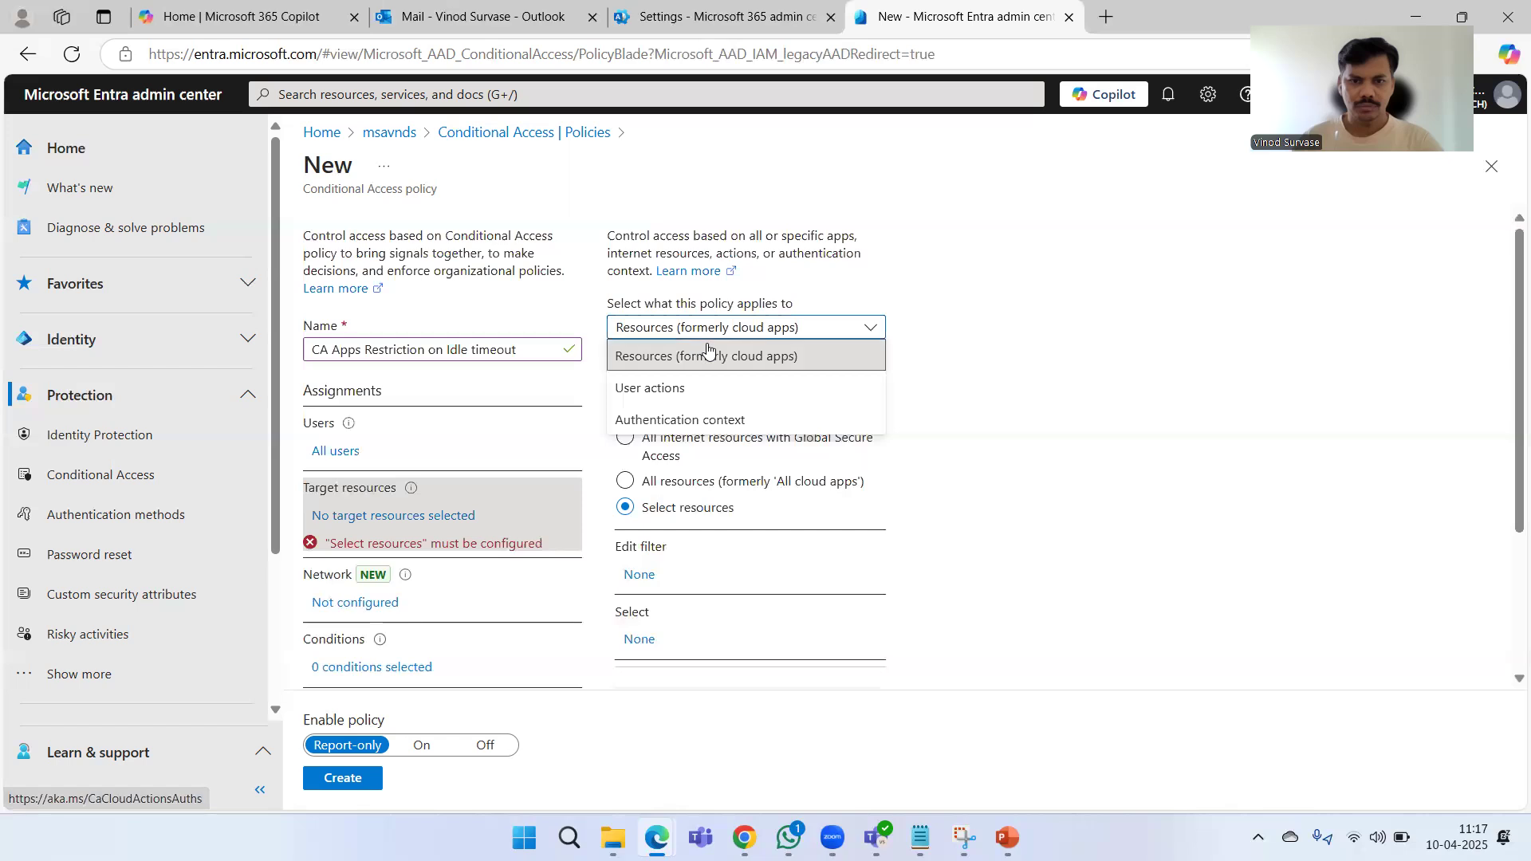
pyautogui.click(931, 398)
pyautogui.scroll(-1, 742, 556)
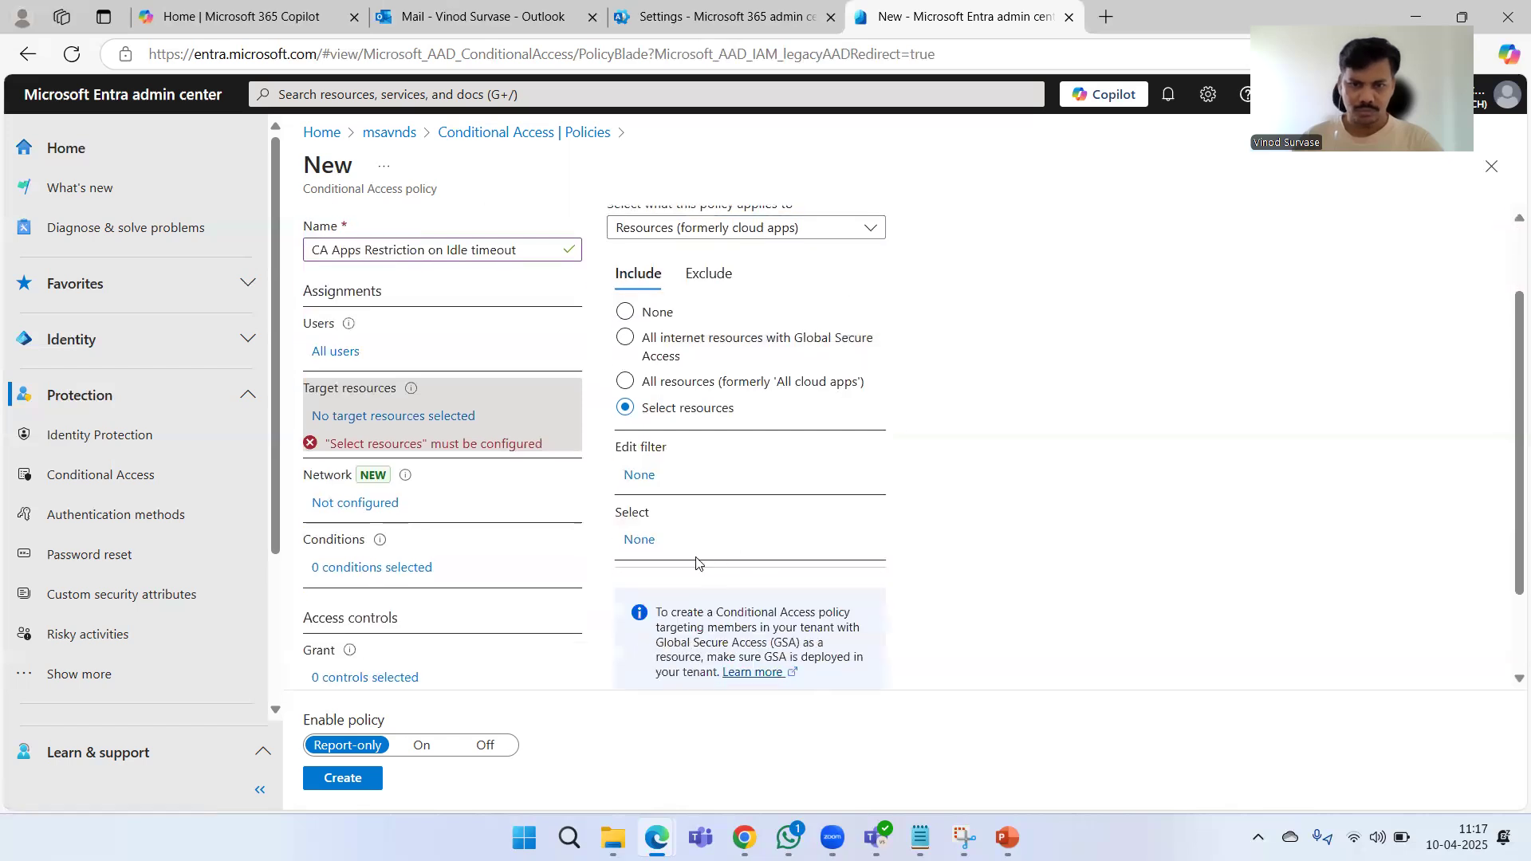
# - Search the selectable resources for "office 365" and include Office 365 Exchange Online and Office 365 SharePoint Online as target resources
pyautogui.click(644, 541)
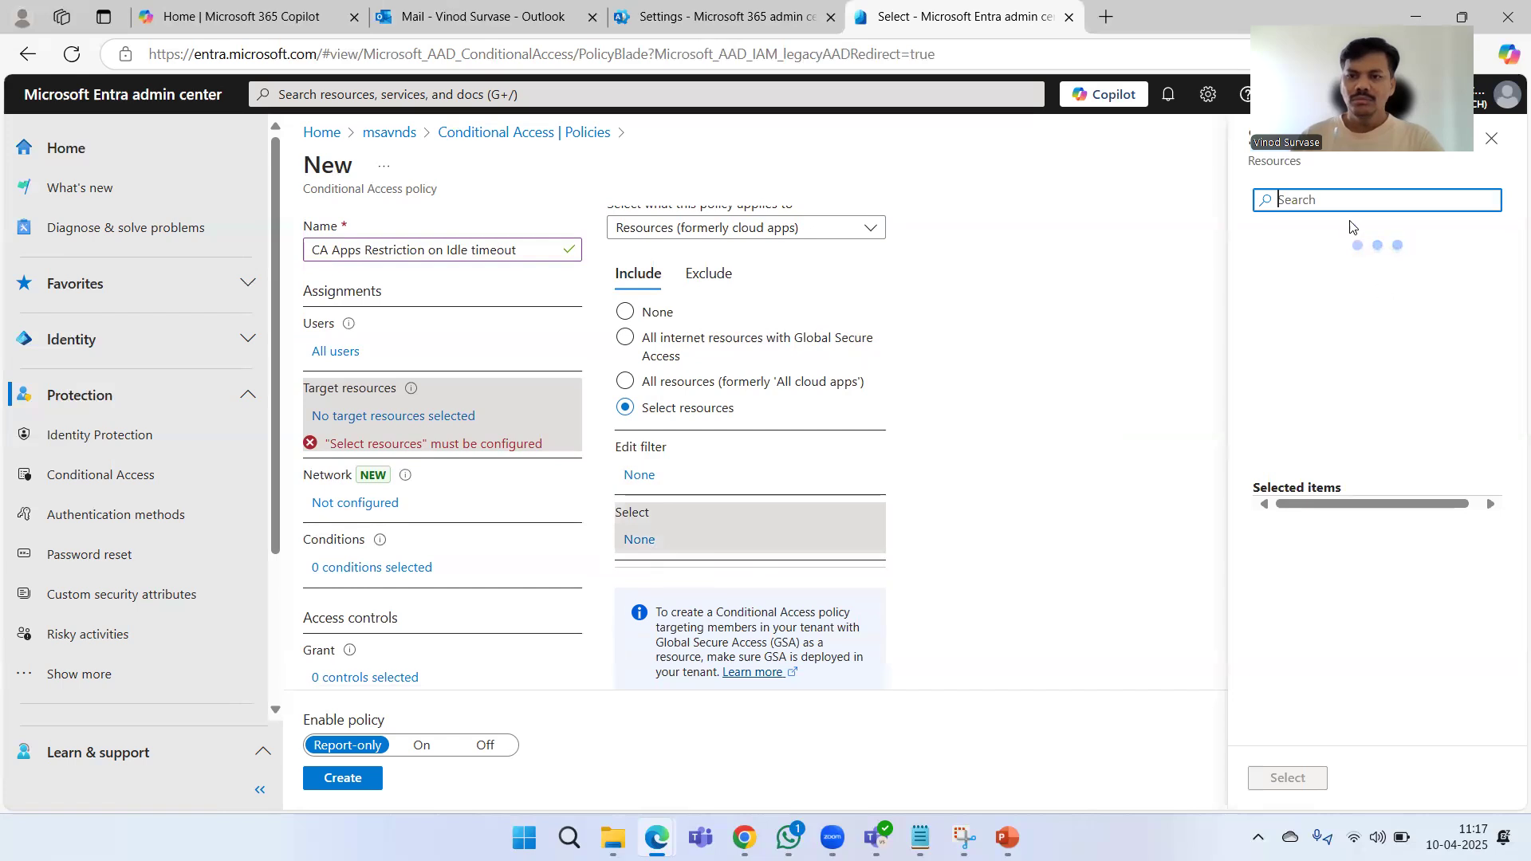
pyautogui.write('of')
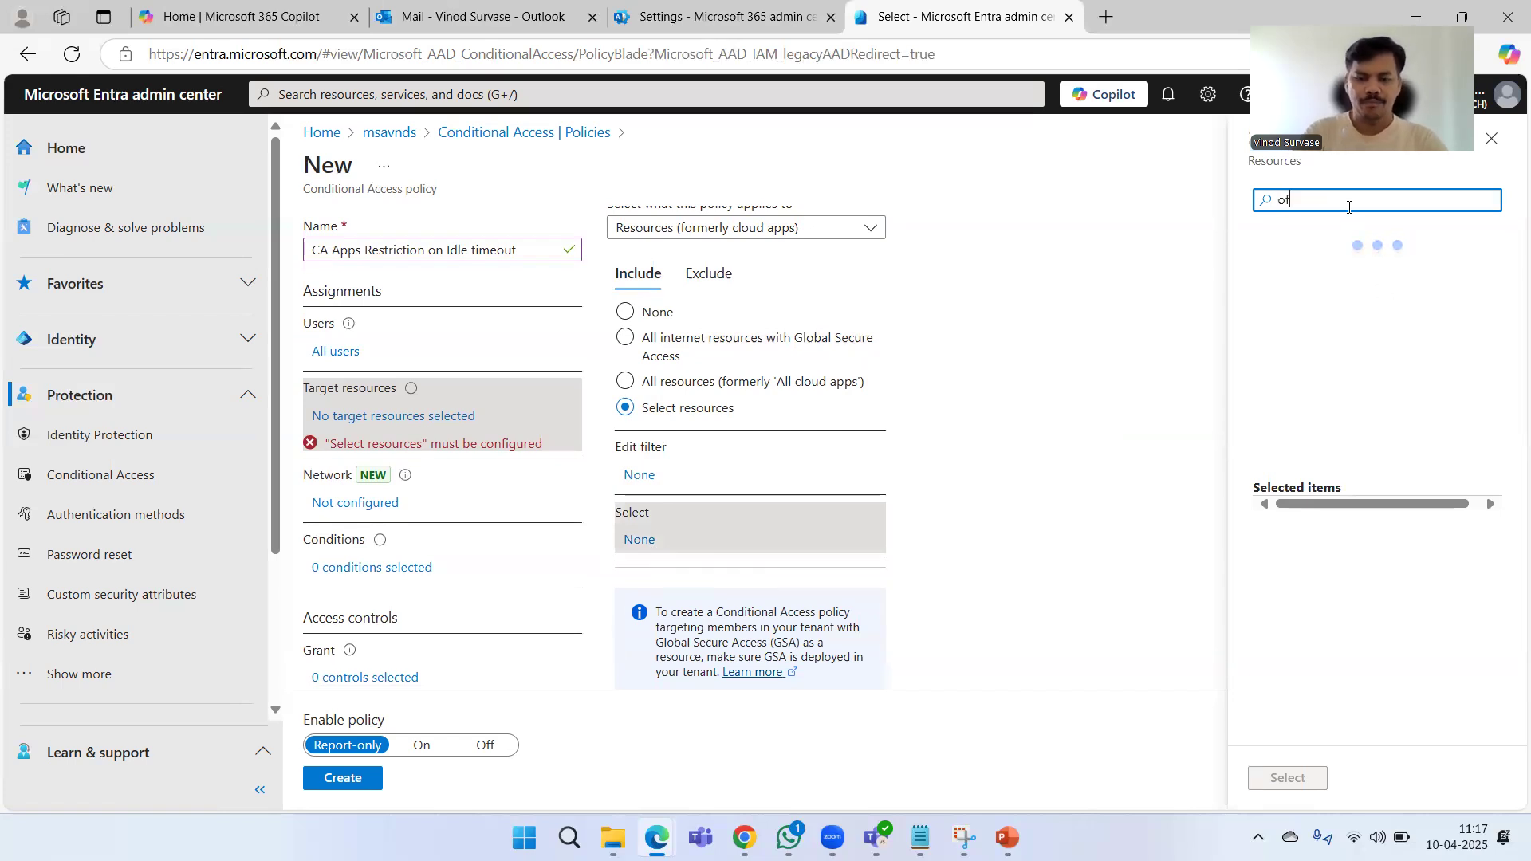
pyautogui.write('fice 365')
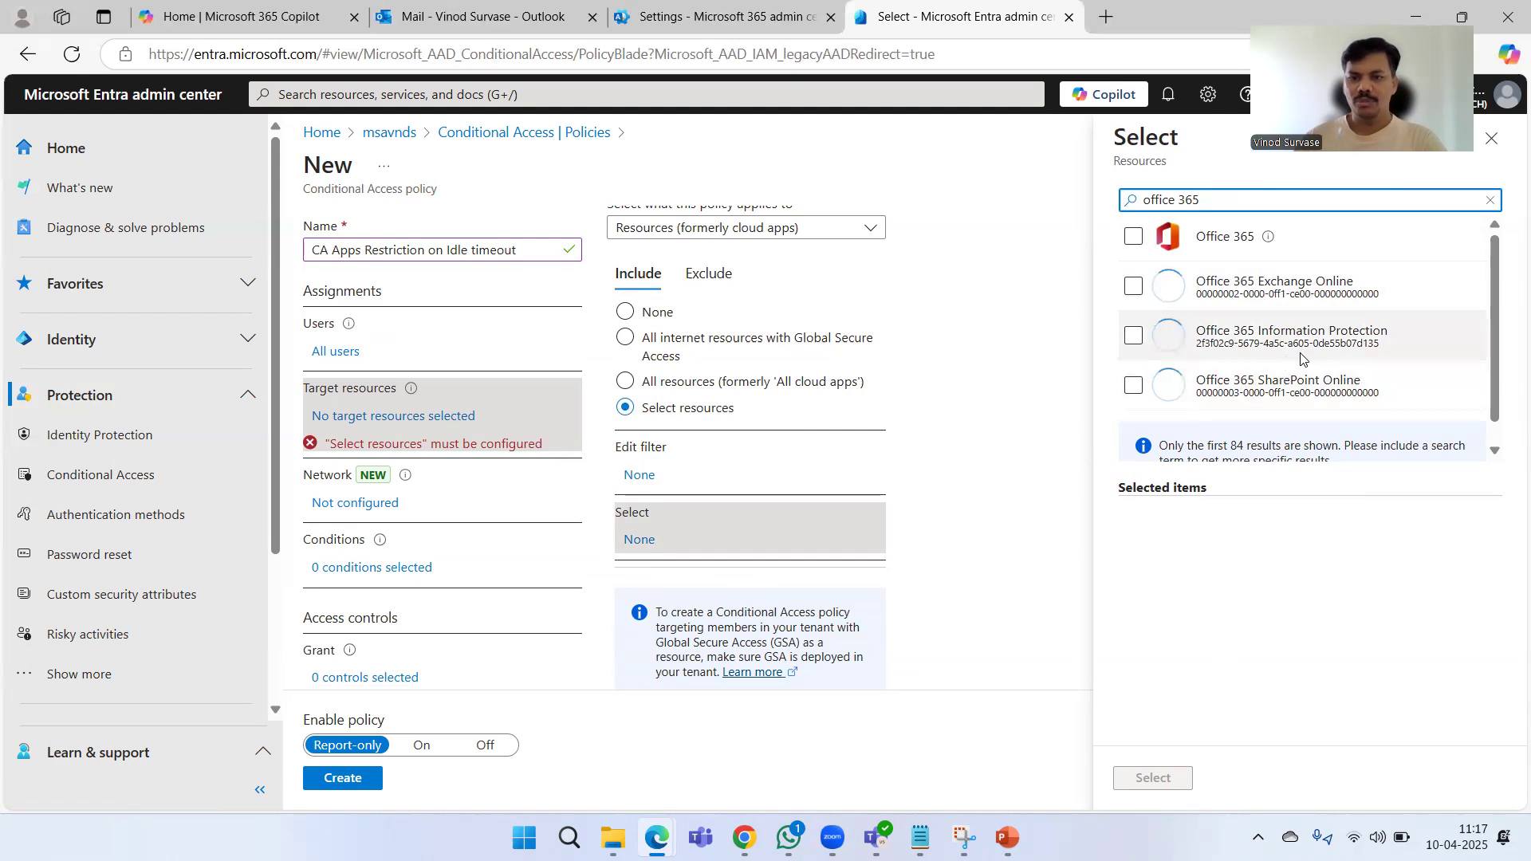
pyautogui.click(1132, 386)
pyautogui.click(1133, 286)
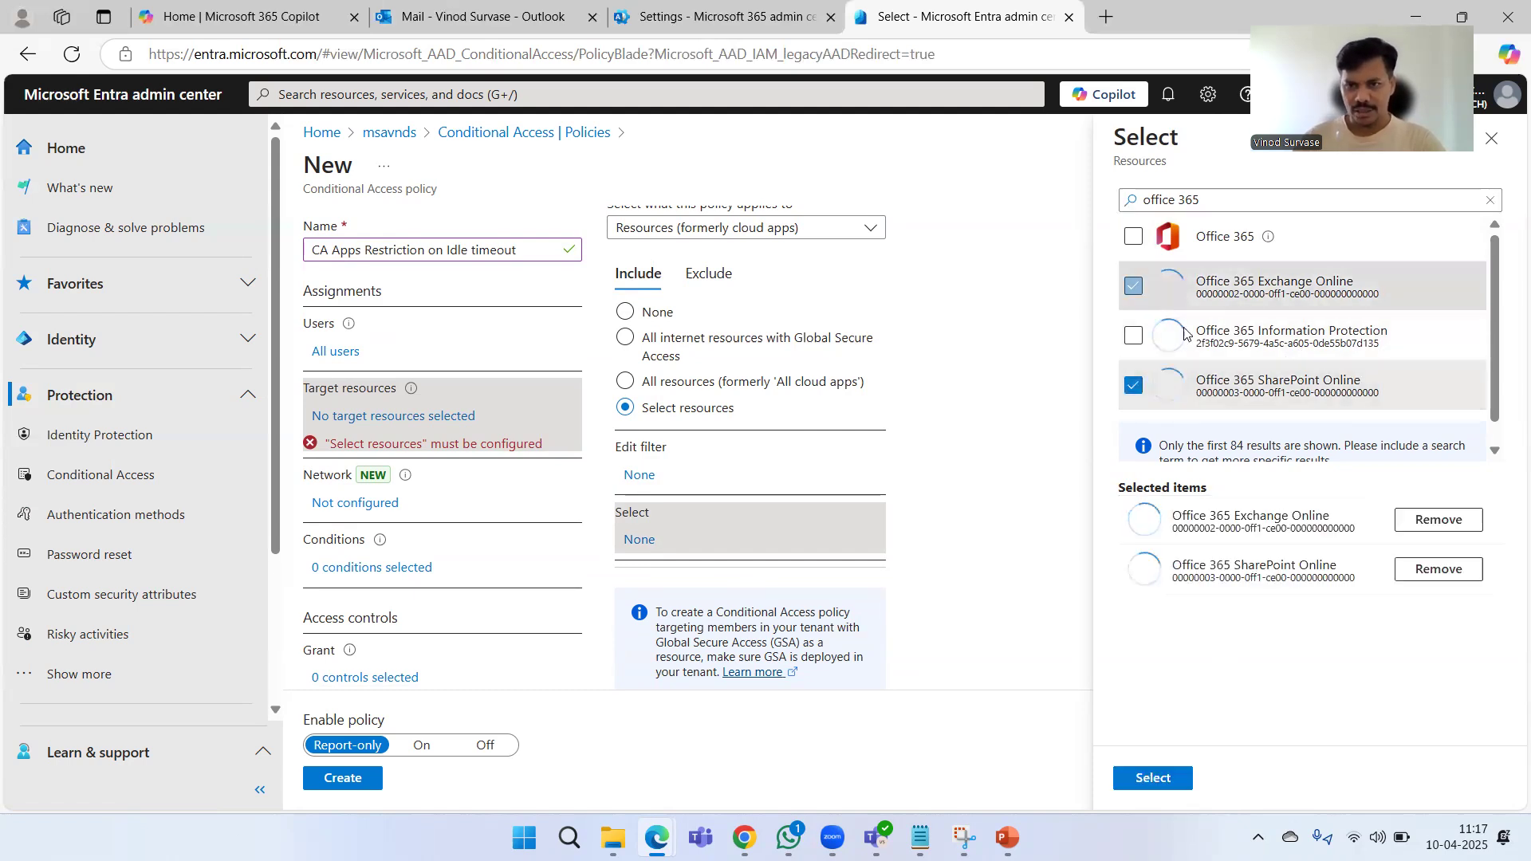
pyautogui.scroll(-1, 1218, 286)
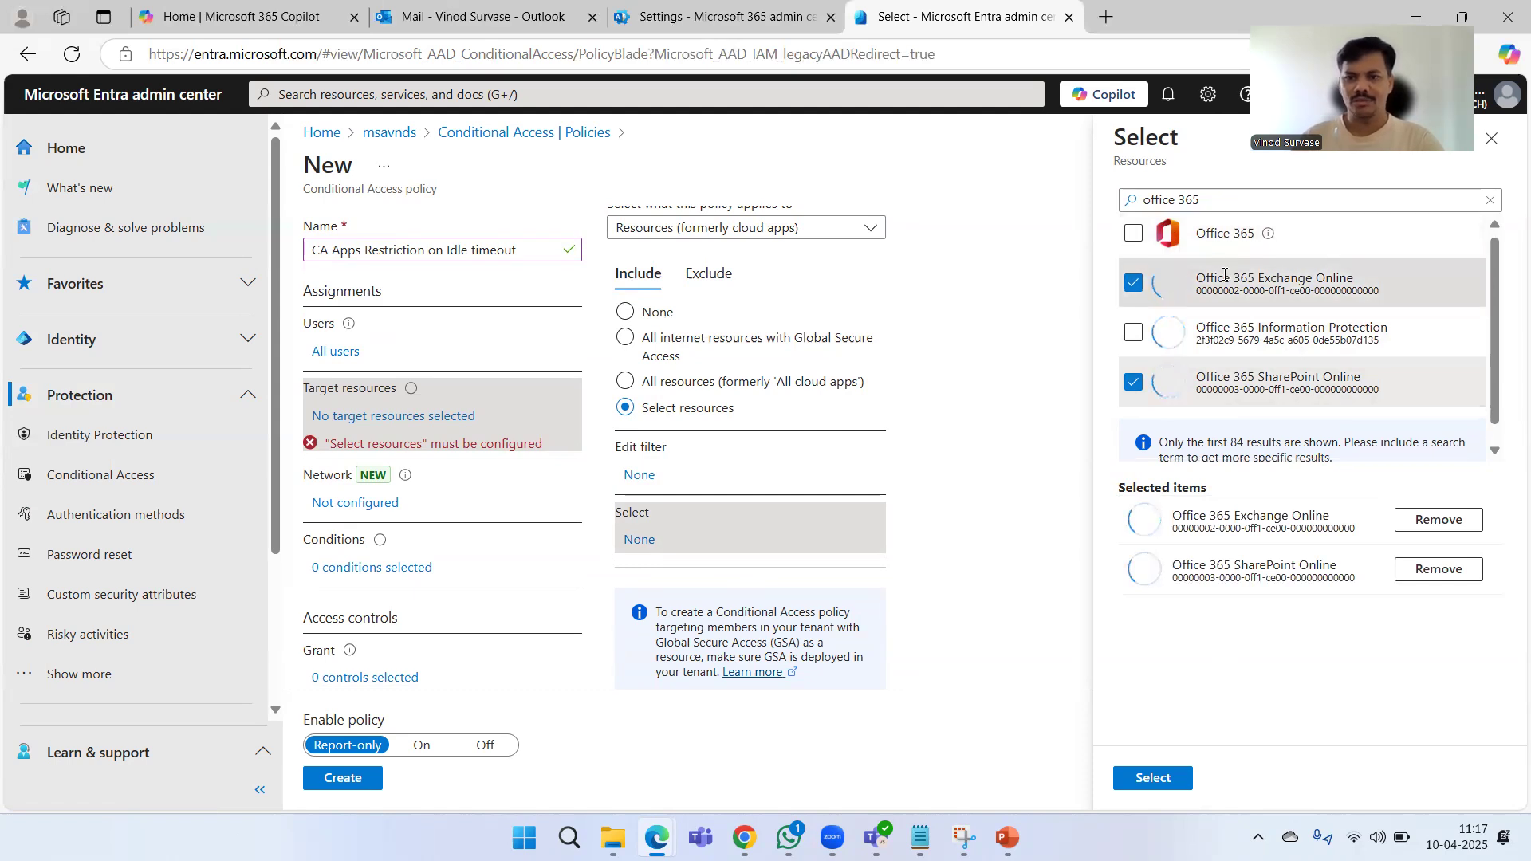
pyautogui.scroll(1, 1204, 291)
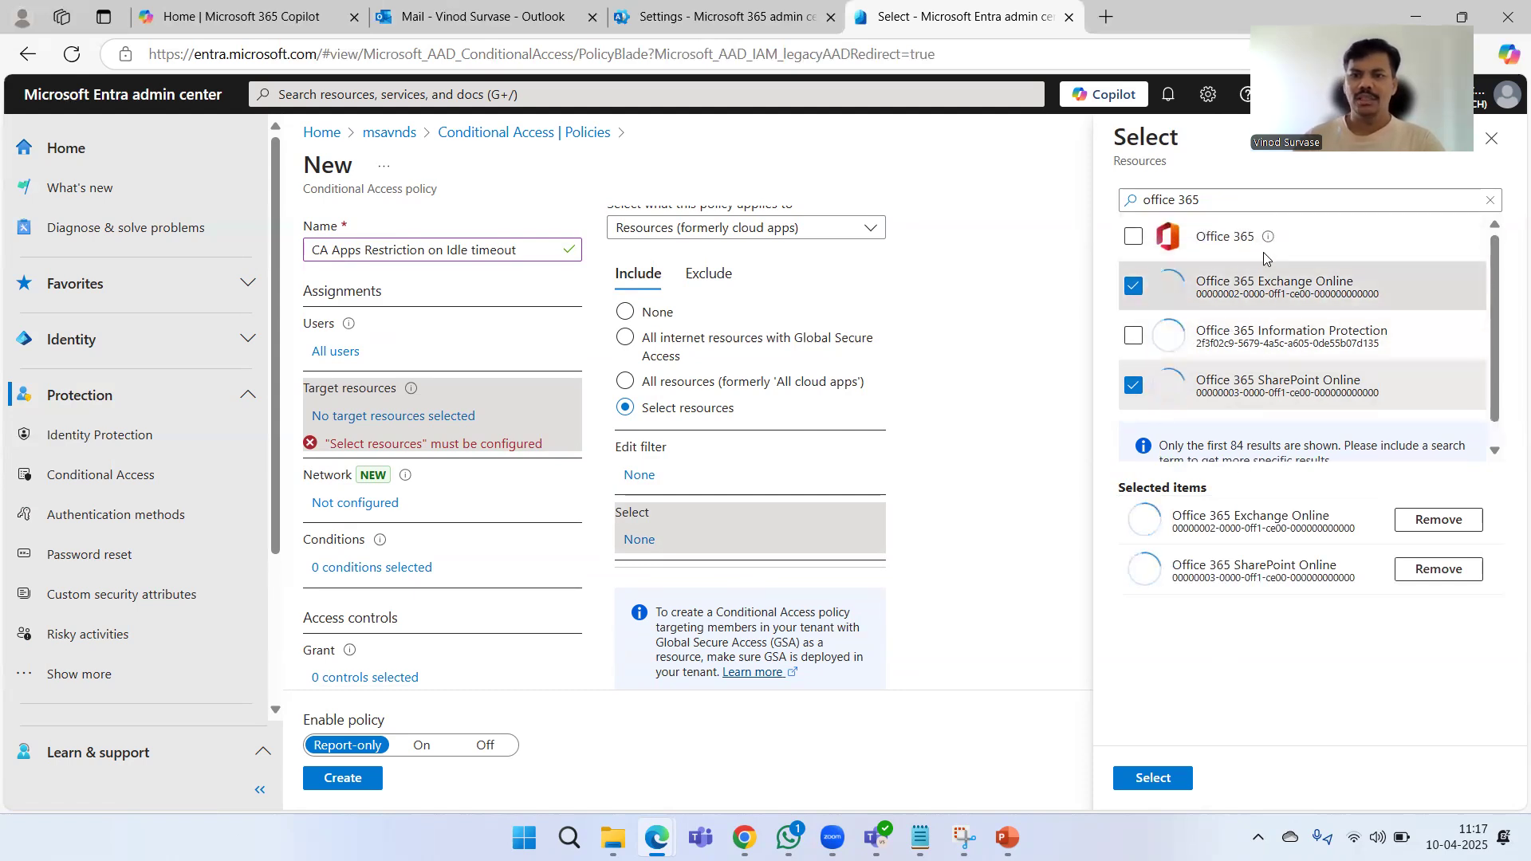
pyautogui.click(1136, 239)
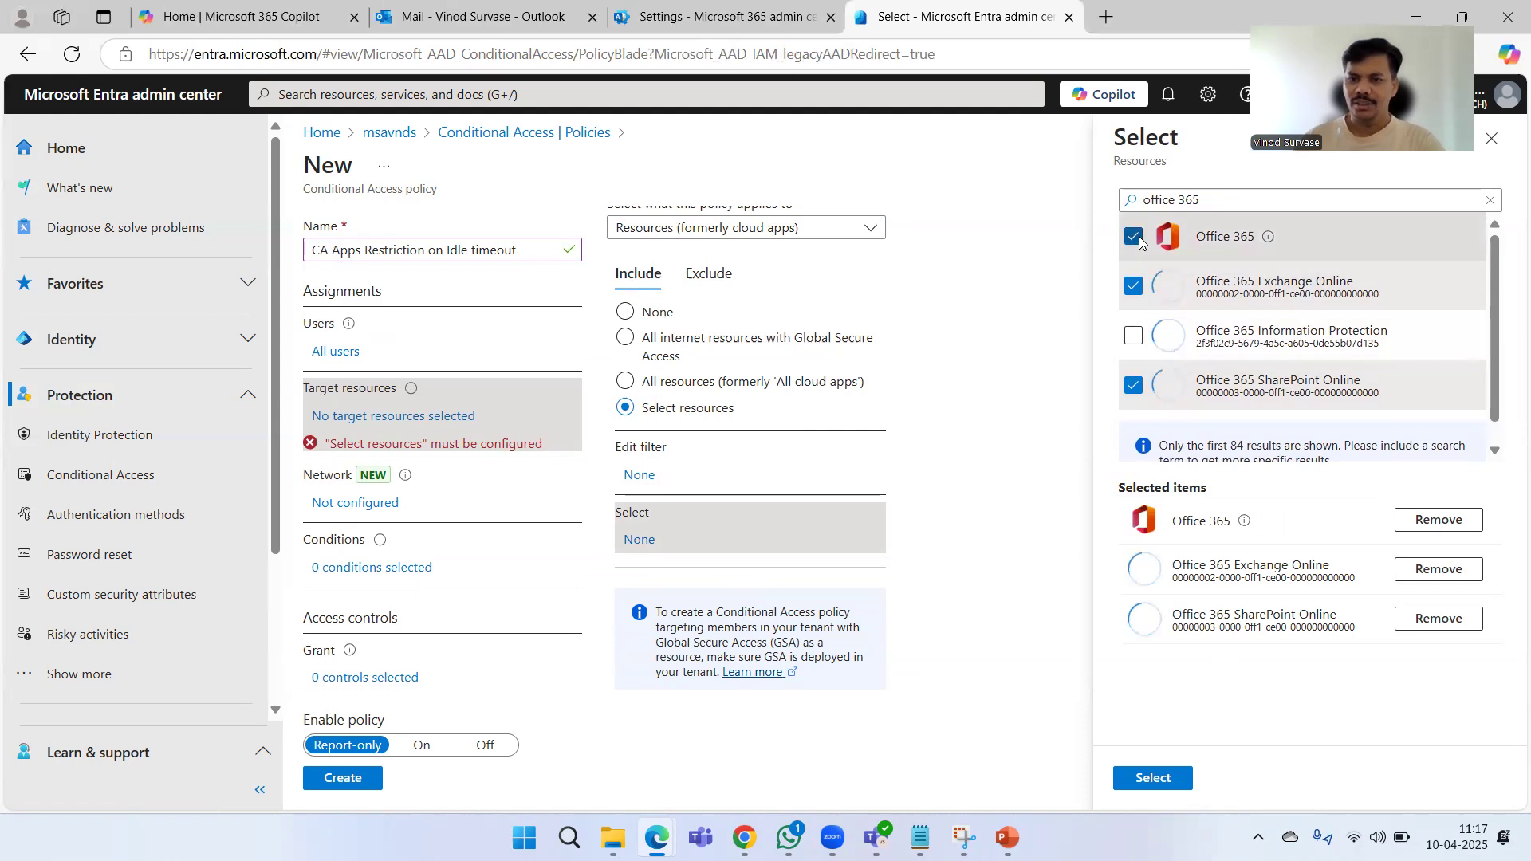
pyautogui.click(1137, 238)
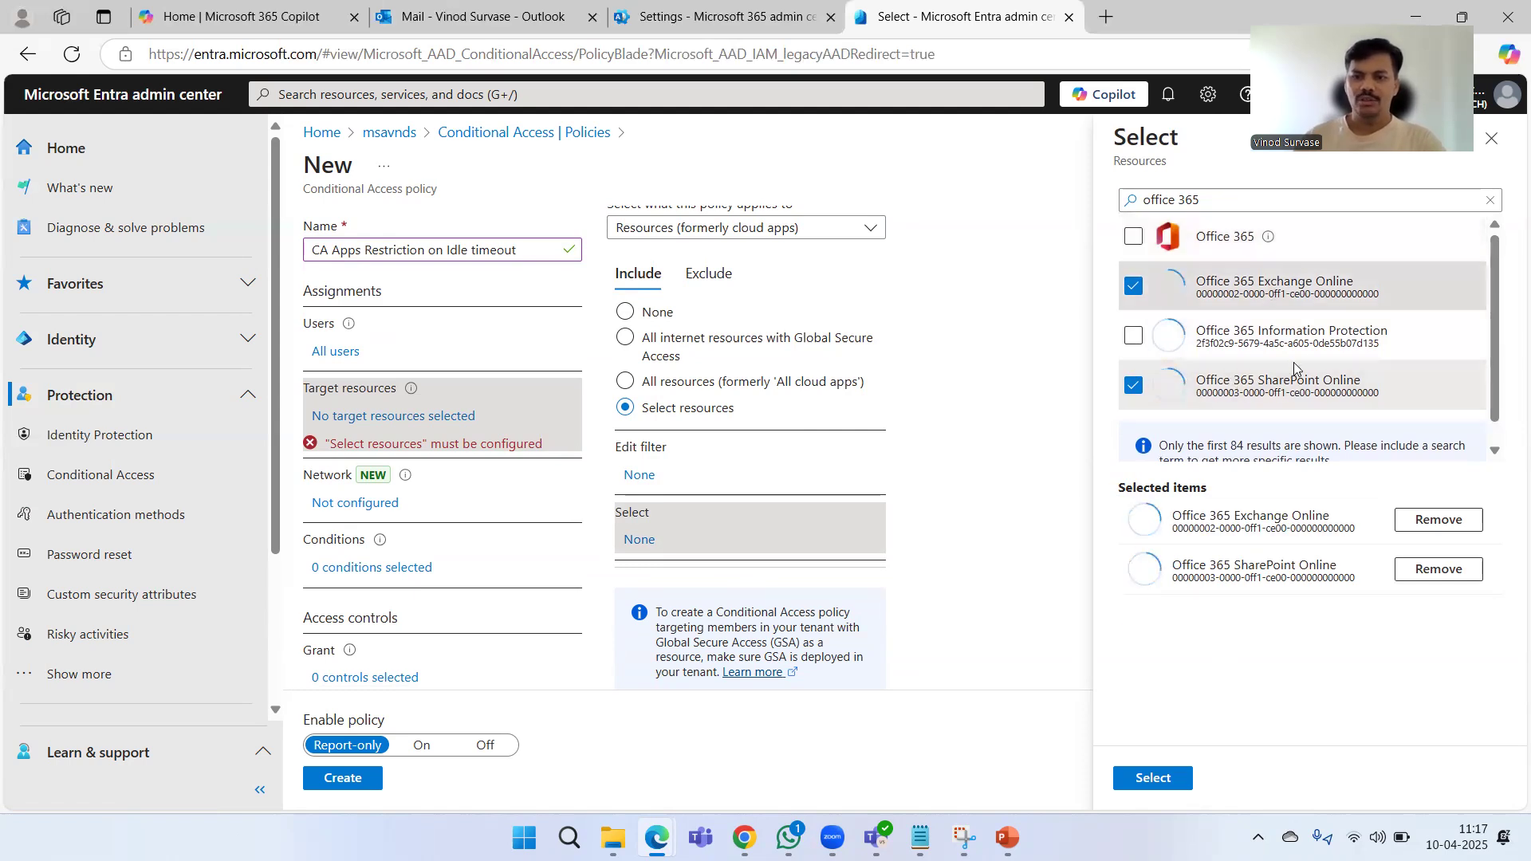
pyautogui.click(1152, 779)
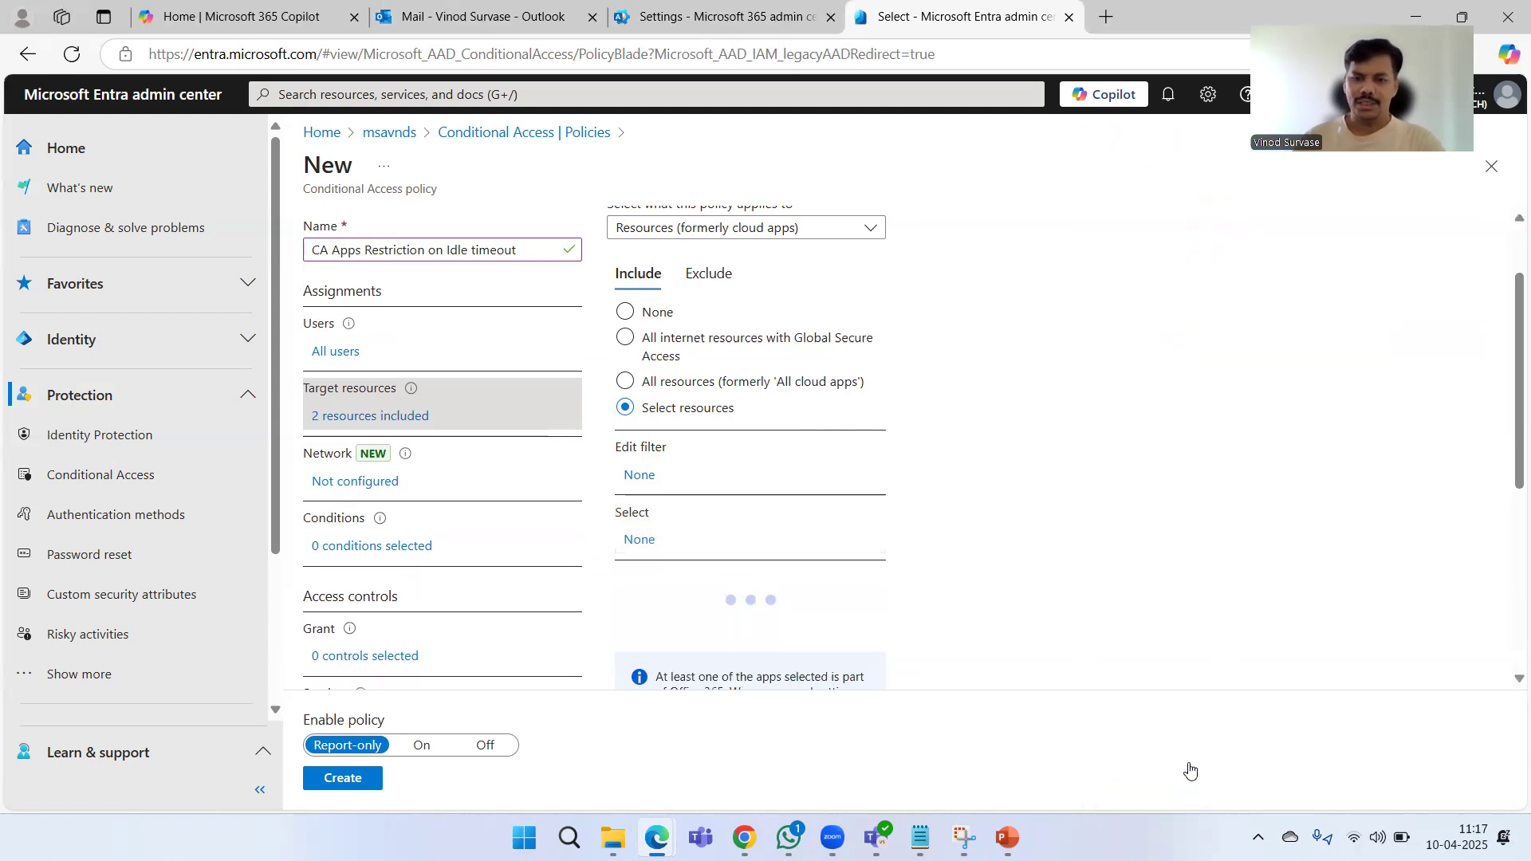
# - Configure the policy's client apps condition for Browser and Mobile apps and desktop clients, leaving out Exchange ActiveSync clients and Other clients
pyautogui.scroll(-3, 1112, 521)
pyautogui.scroll(2, 1116, 516)
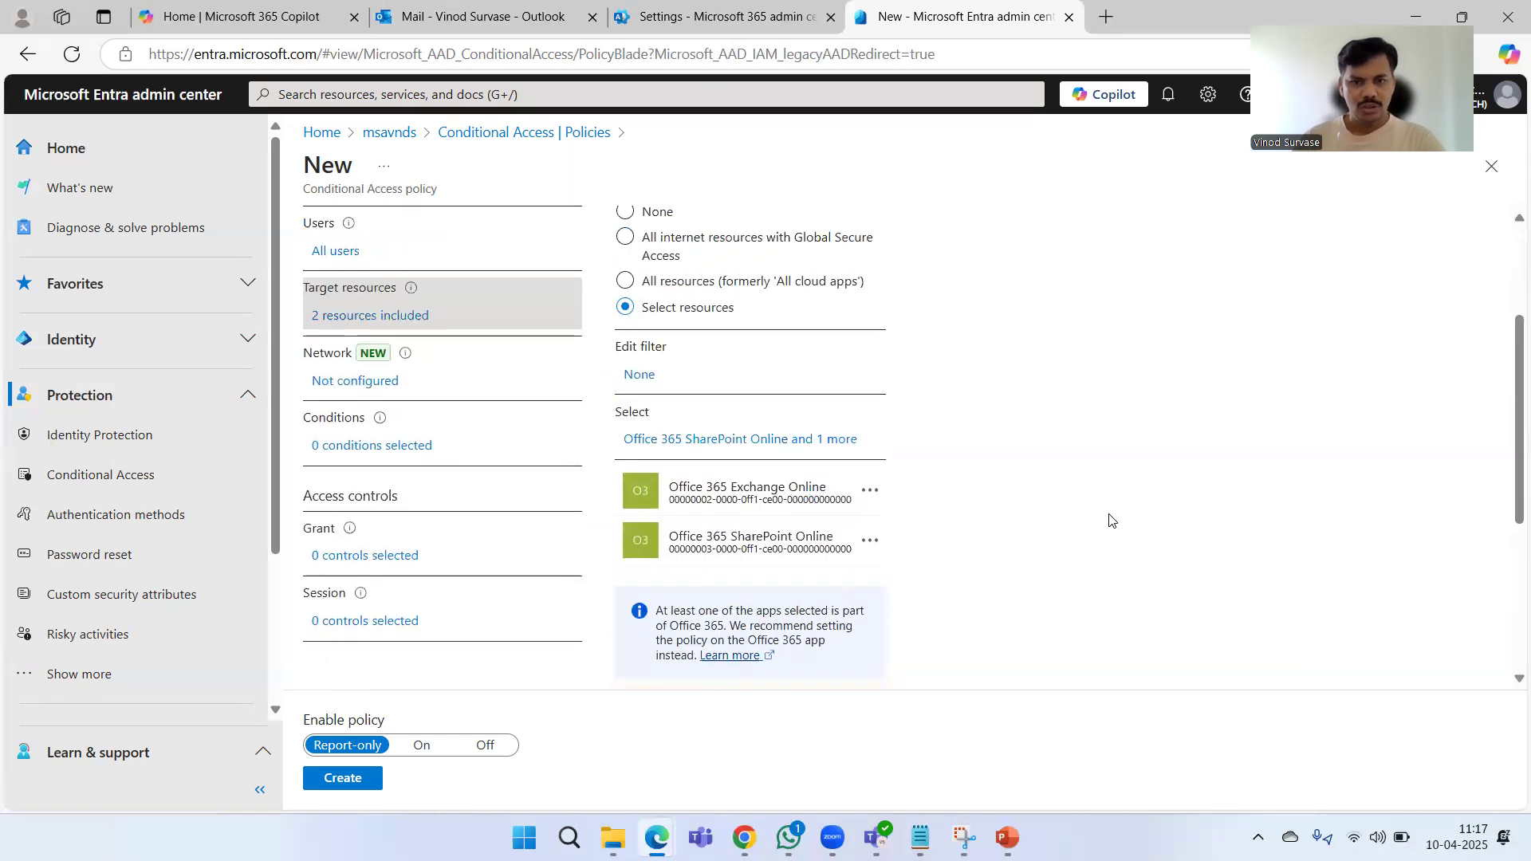
pyautogui.scroll(-4, 1011, 607)
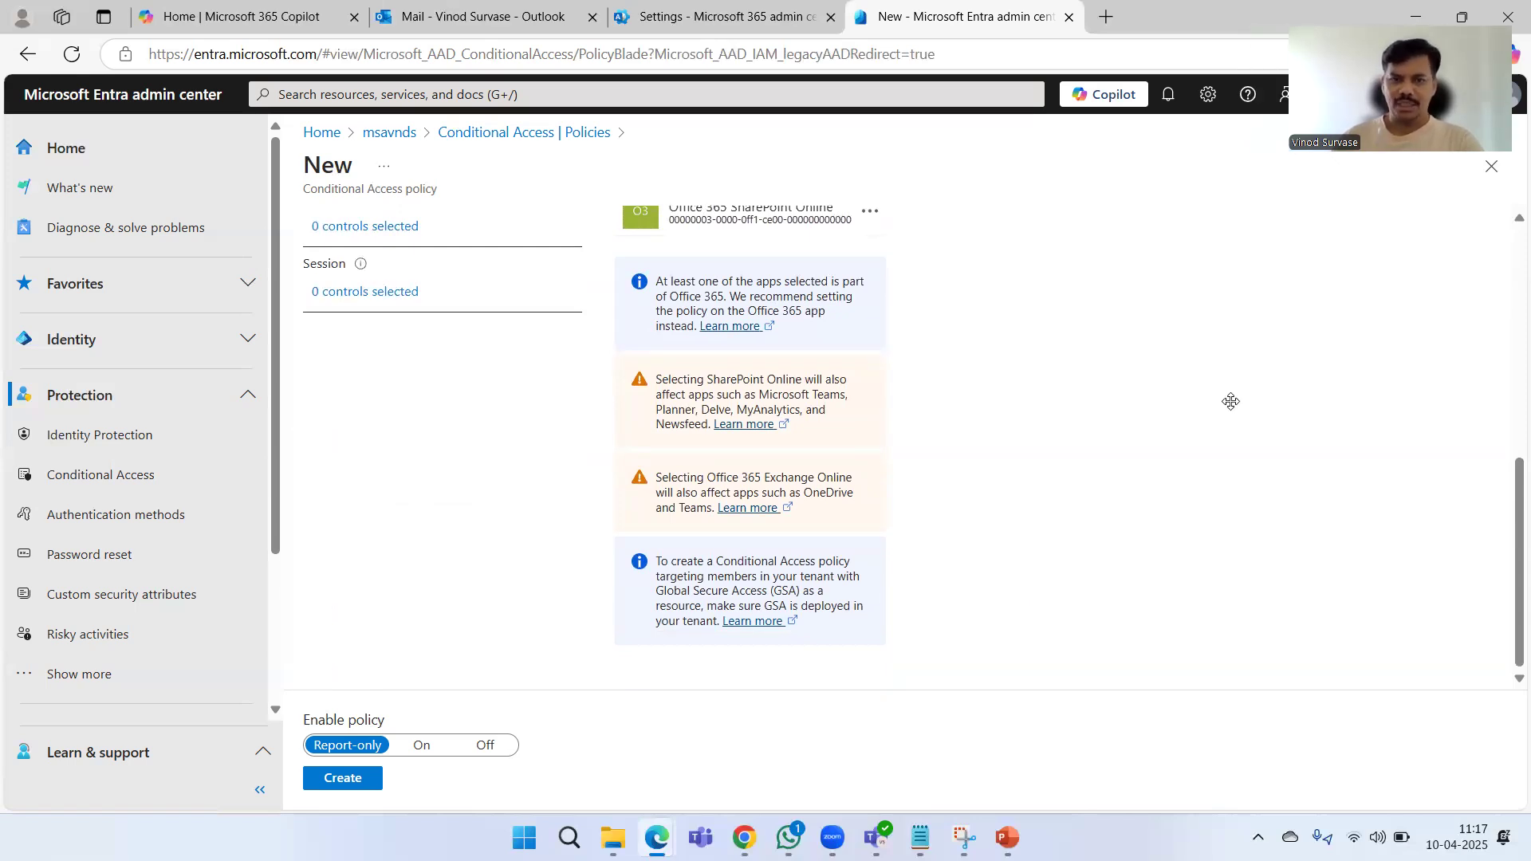
pyautogui.scroll(5, 1231, 401)
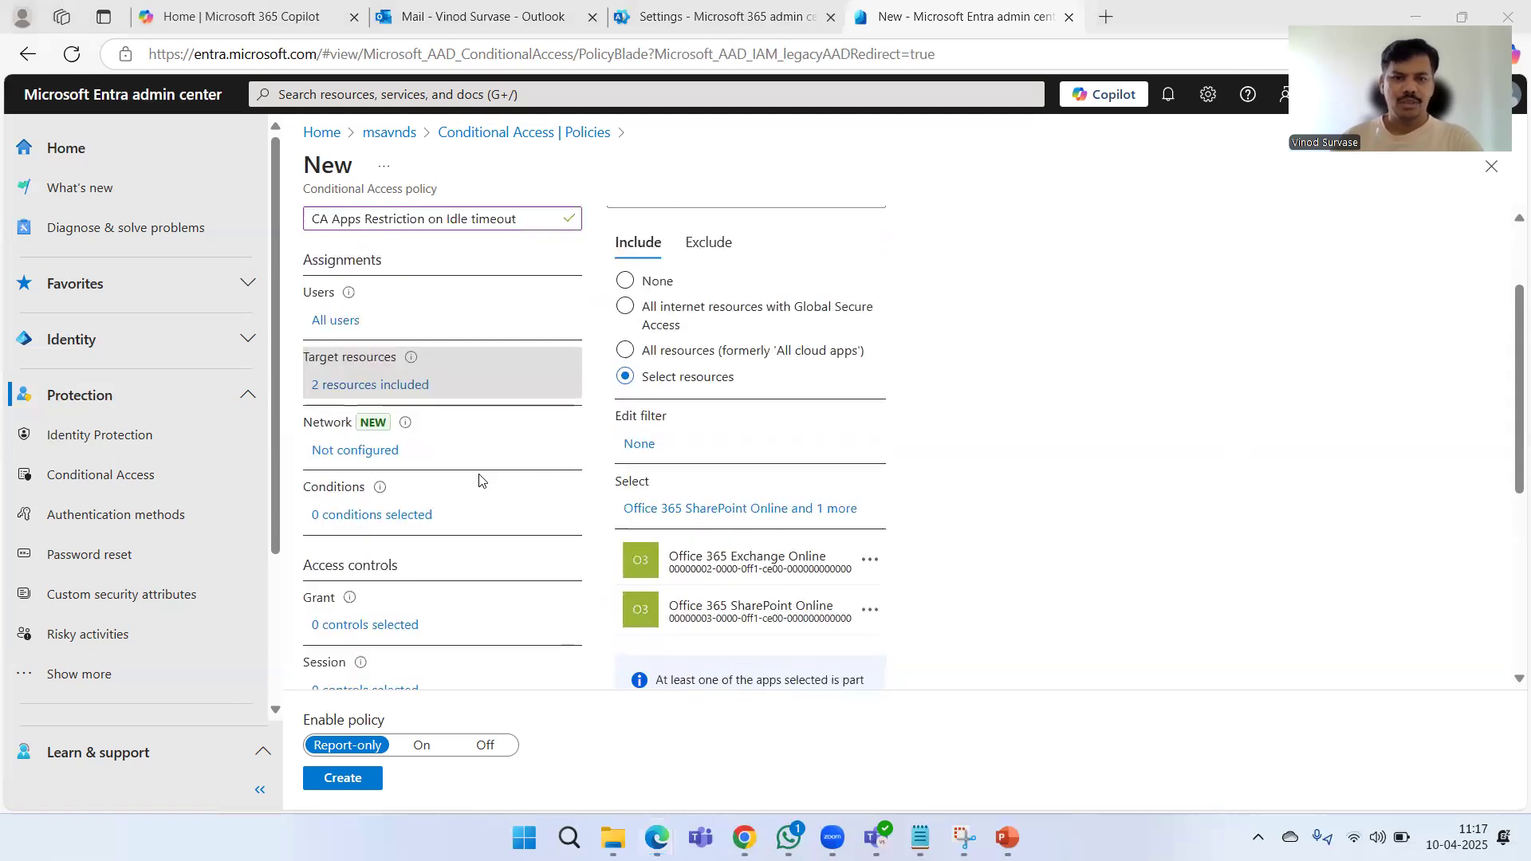
pyautogui.scroll(-1, 426, 466)
pyautogui.click(355, 423)
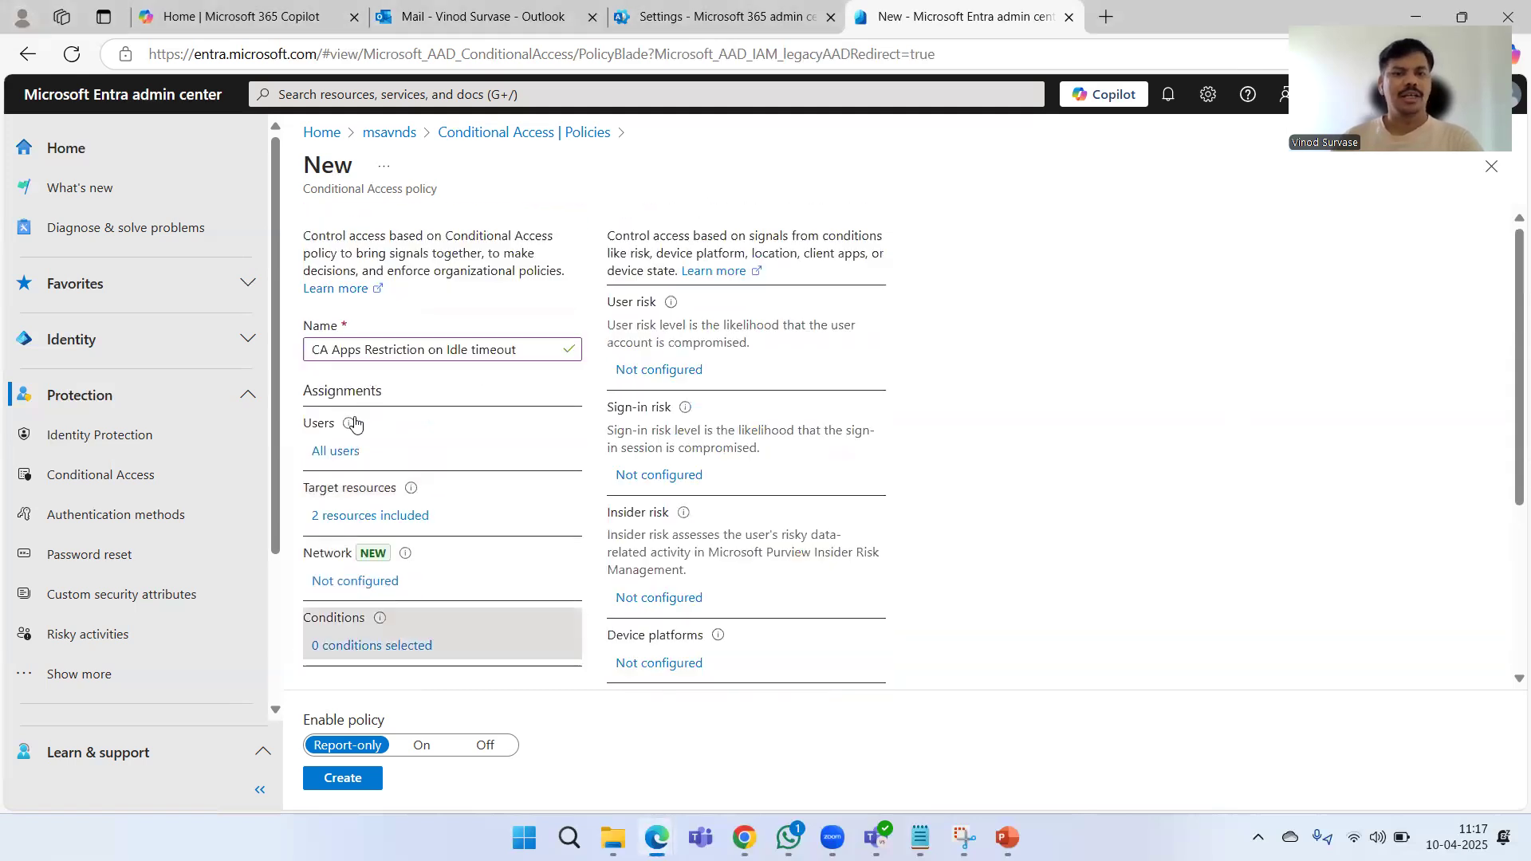
pyautogui.scroll(-2, 958, 433)
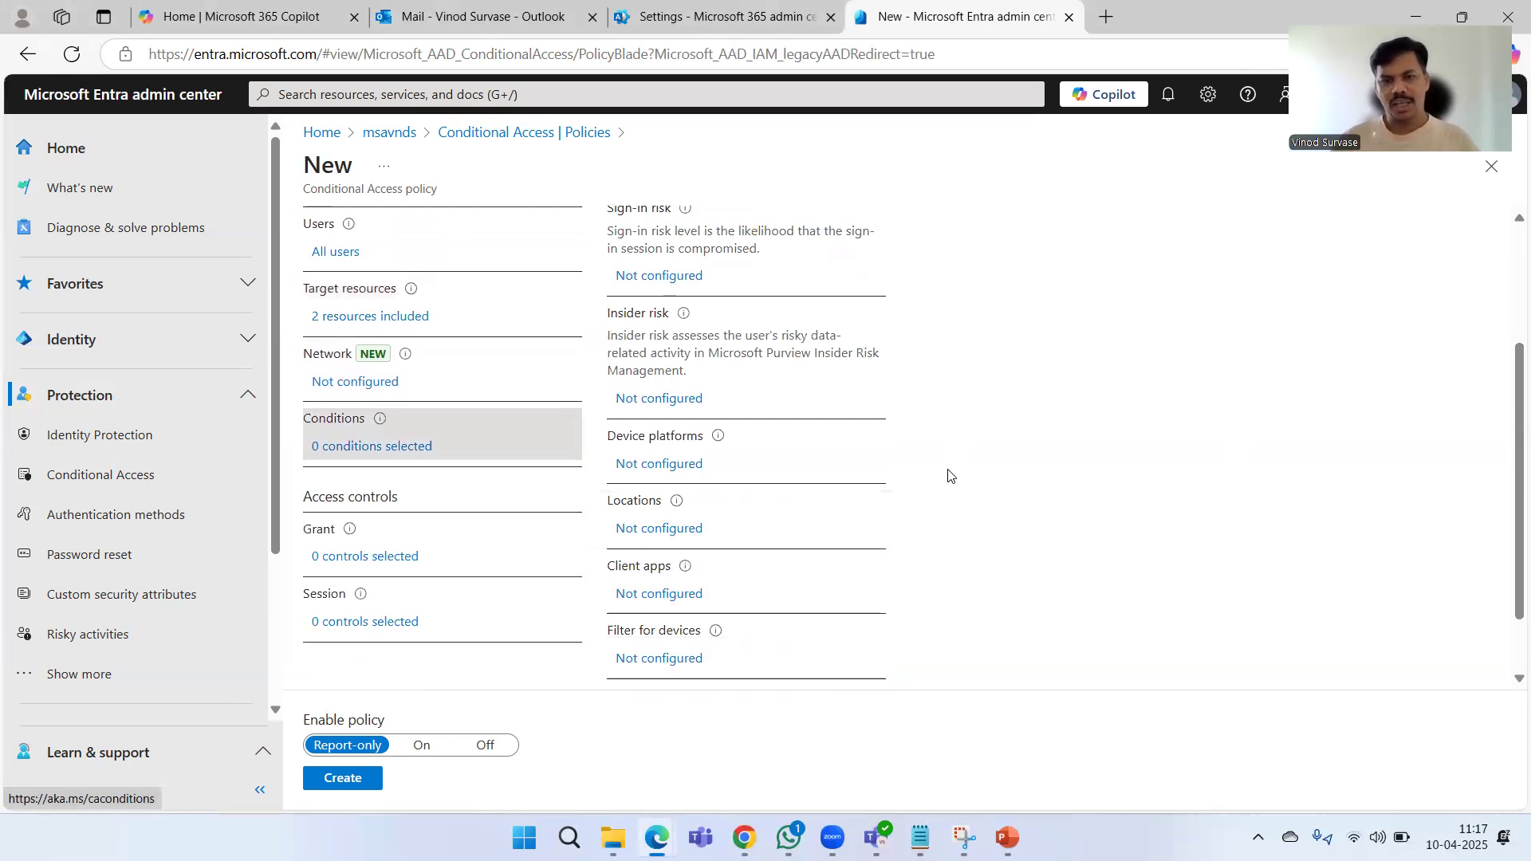
pyautogui.scroll(-1, 953, 447)
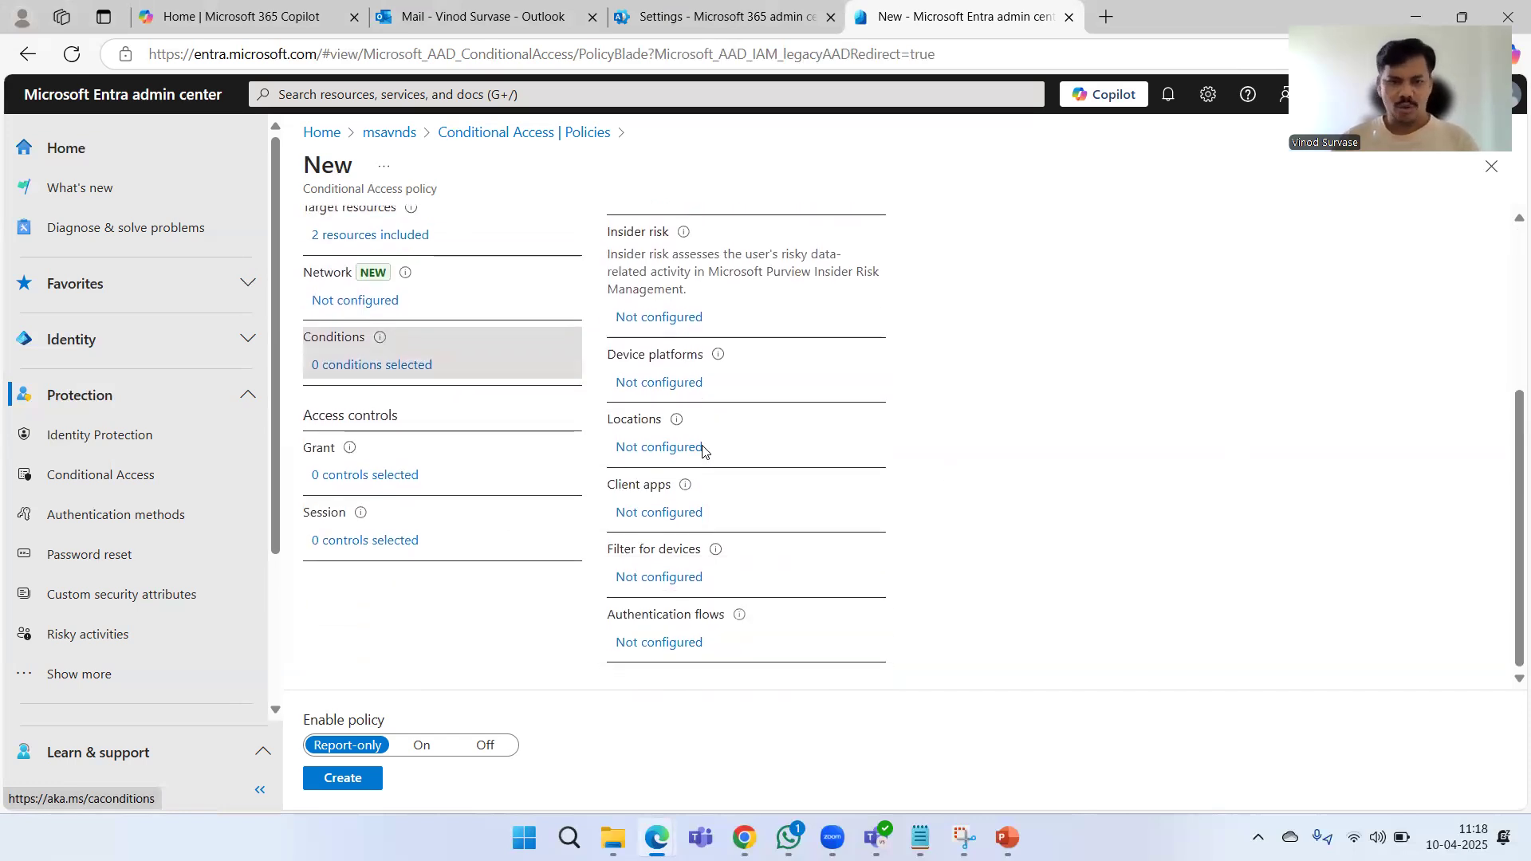
pyautogui.click(669, 515)
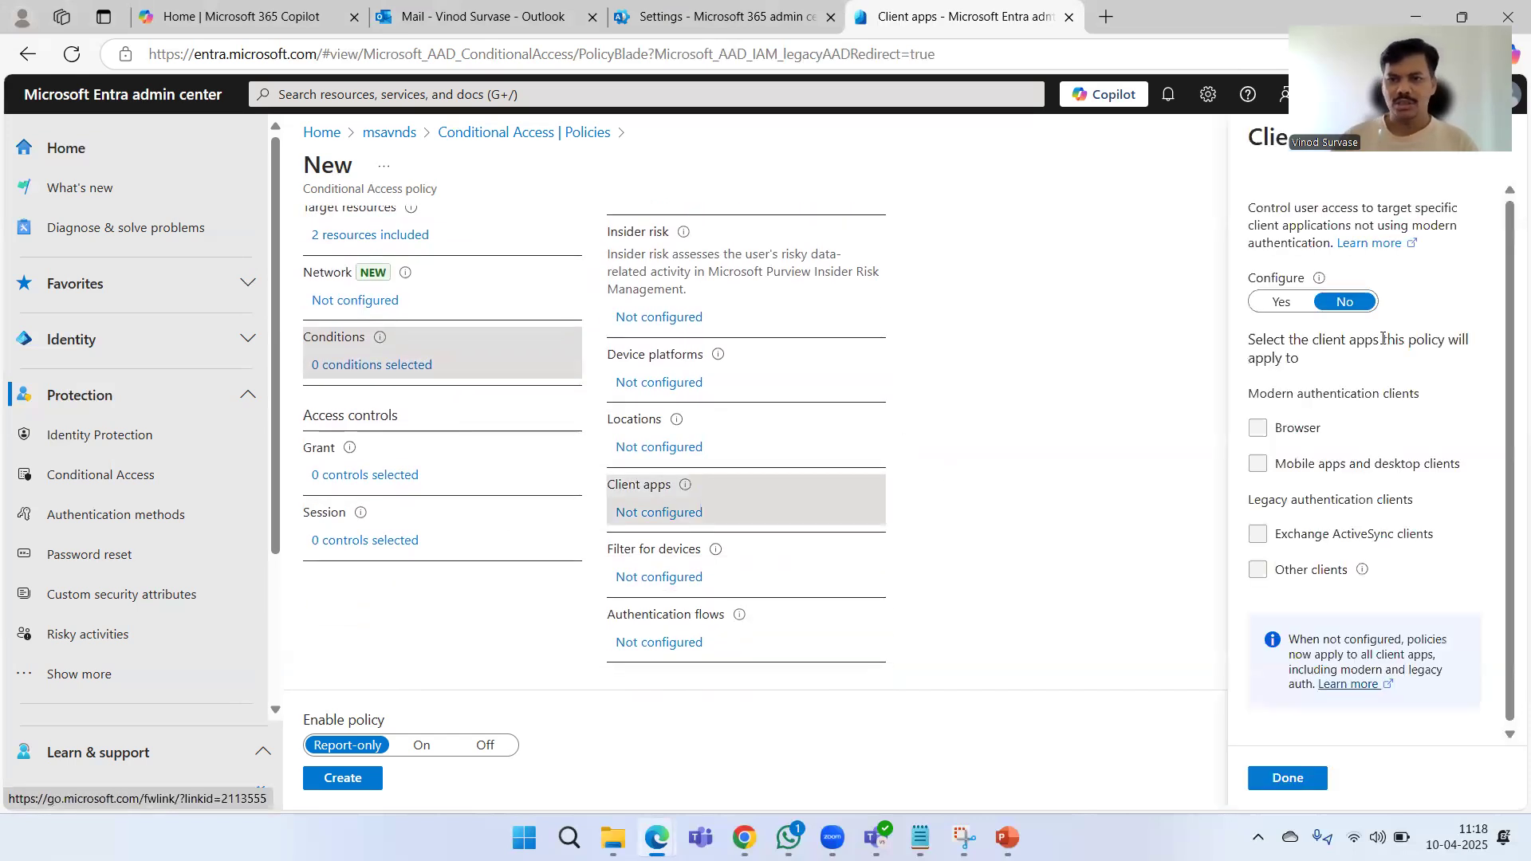
pyautogui.click(1281, 303)
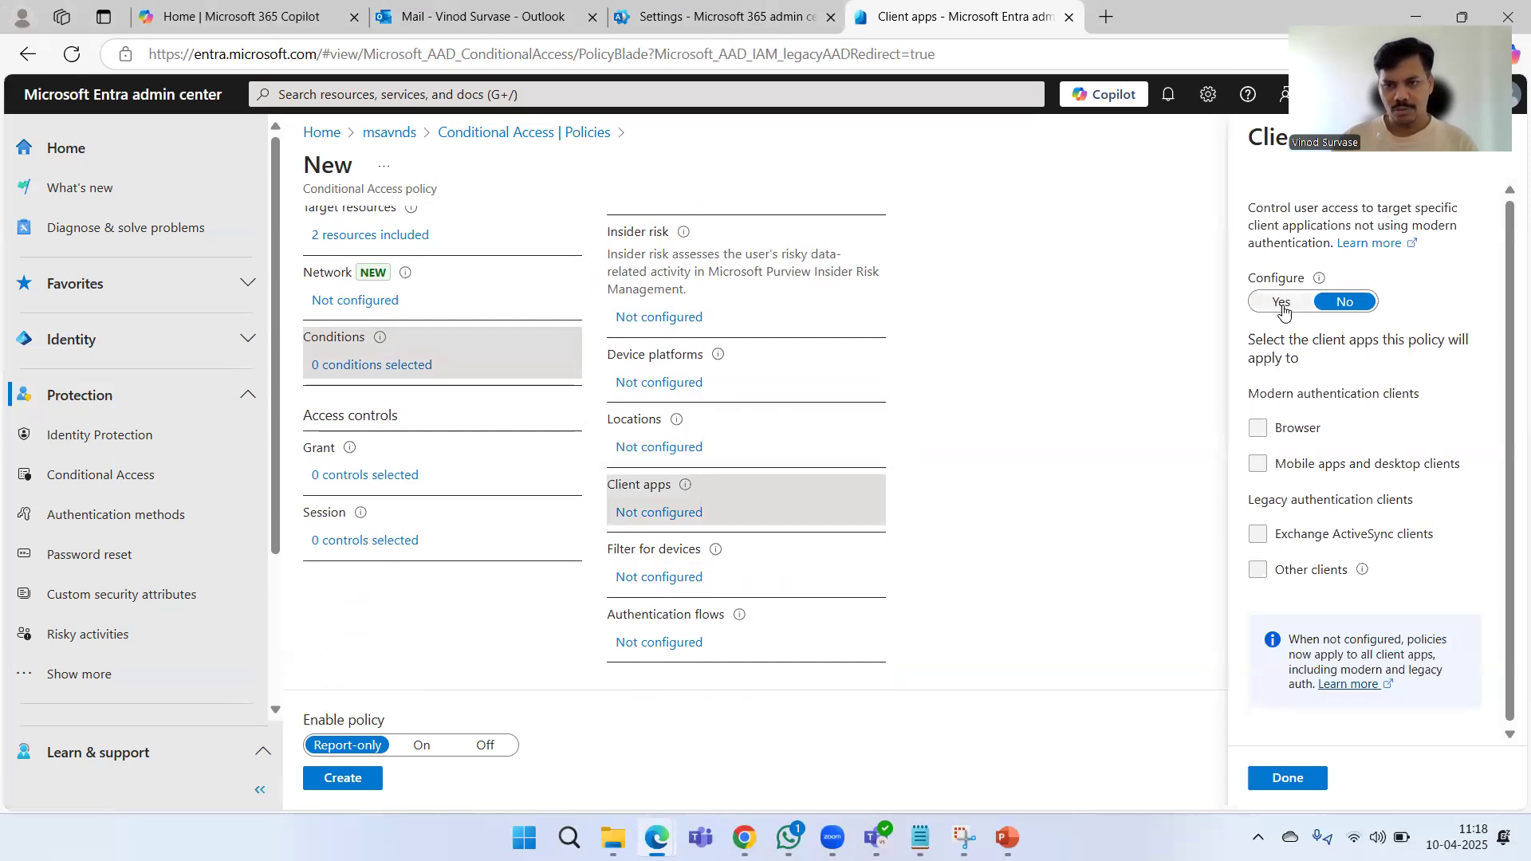
pyautogui.click(1258, 534)
pyautogui.click(1266, 573)
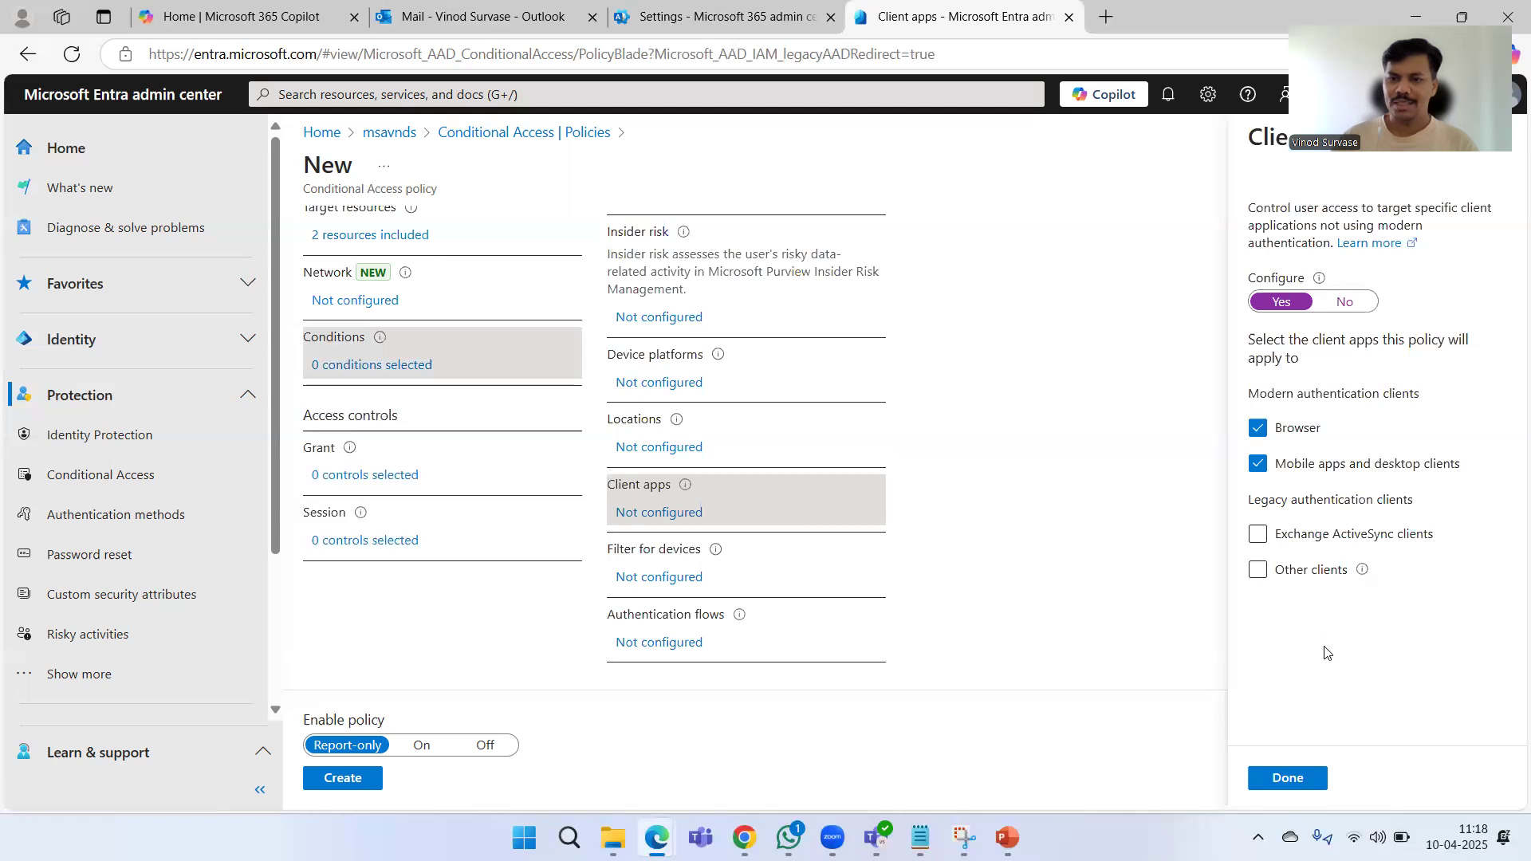
pyautogui.click(1317, 777)
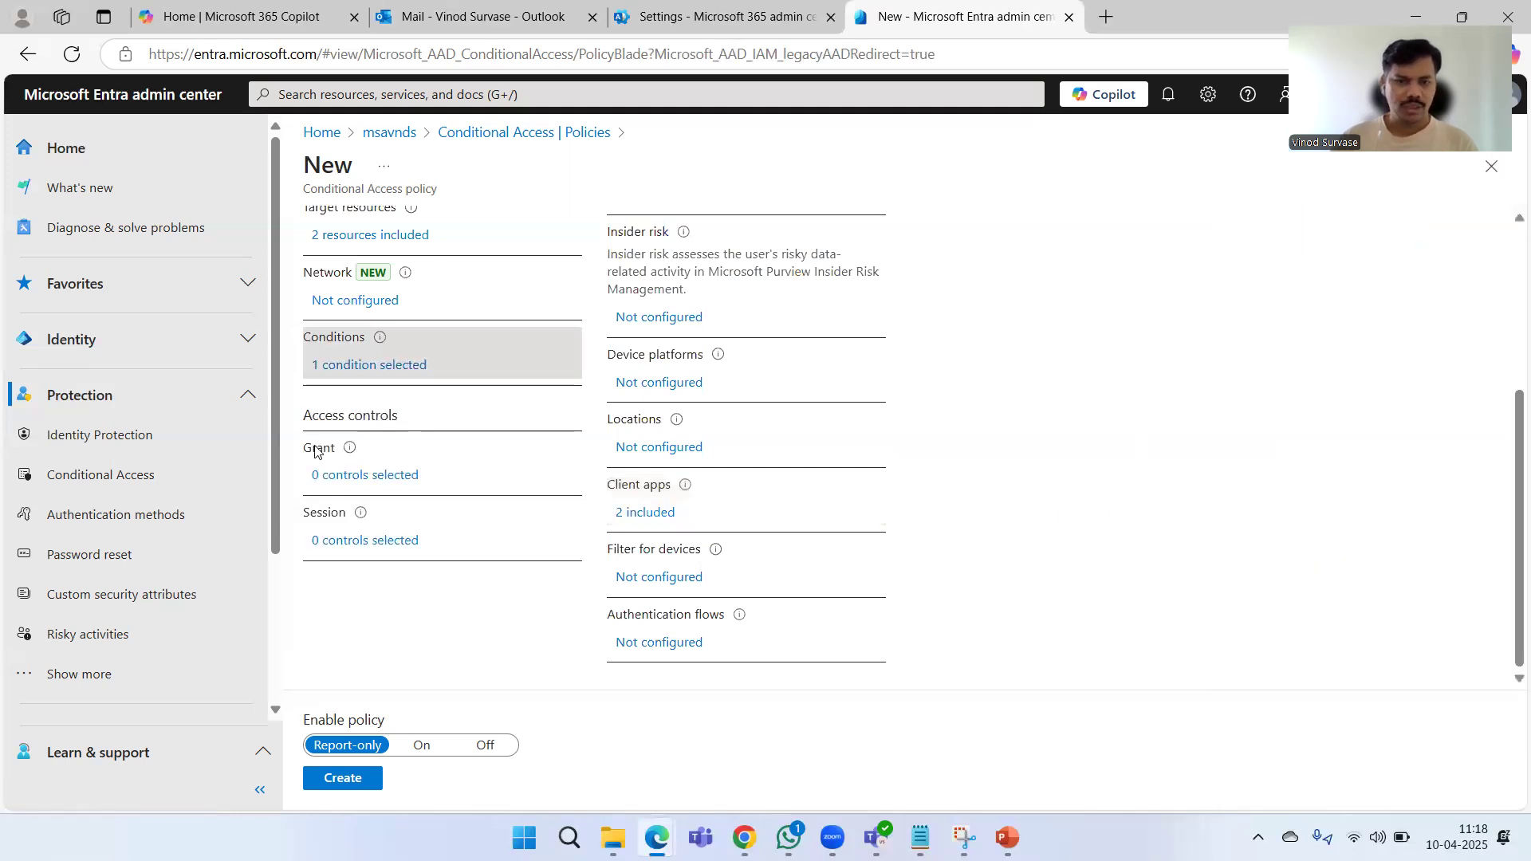
# - Set the policy's grant control to grant access and require multifactor authentication
pyautogui.click(339, 477)
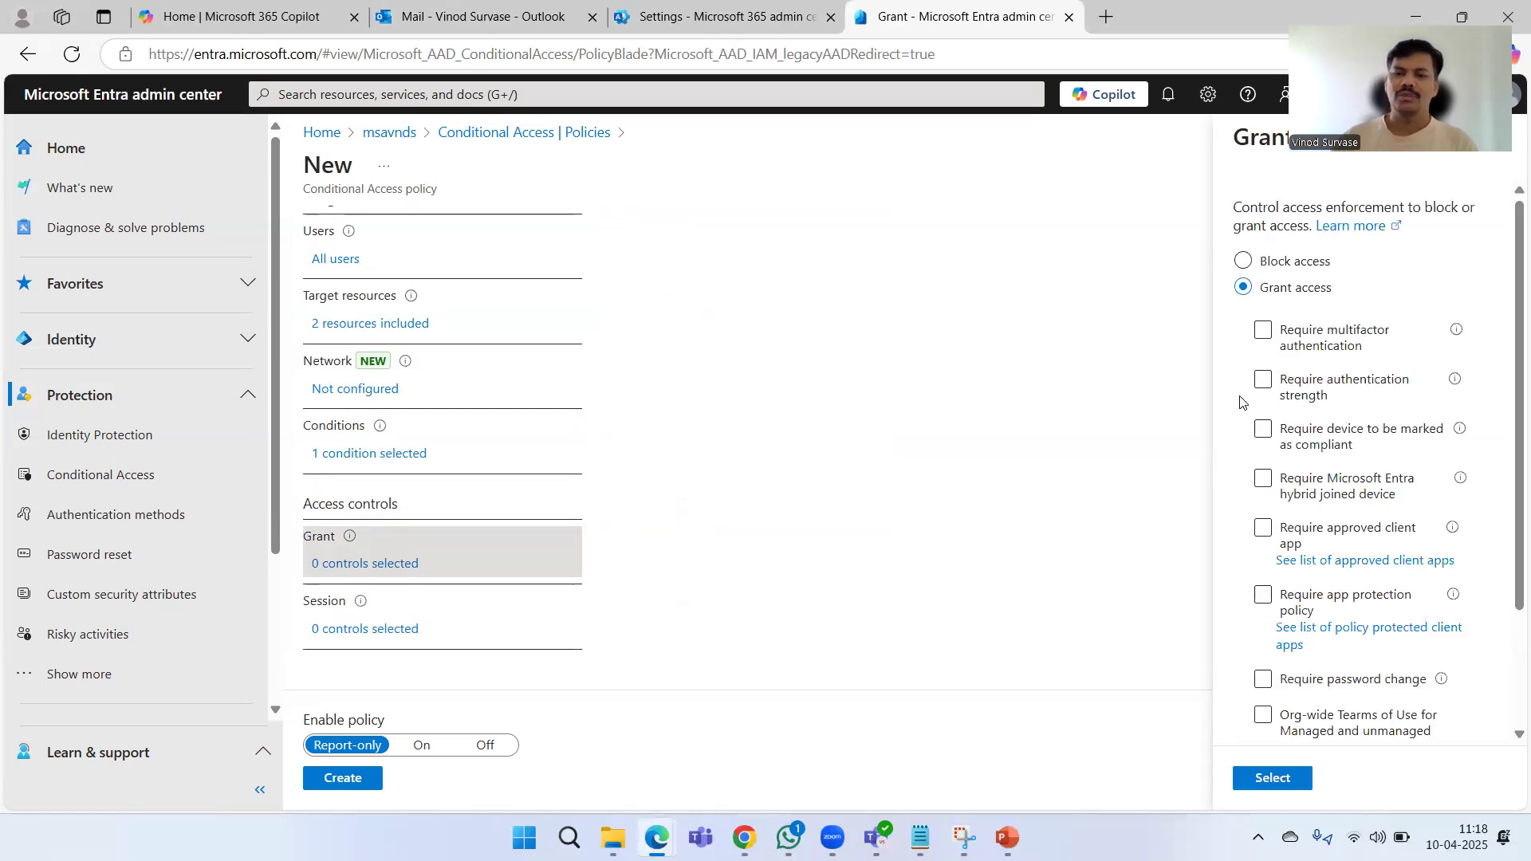
pyautogui.click(1267, 337)
pyautogui.scroll(-4, 1389, 477)
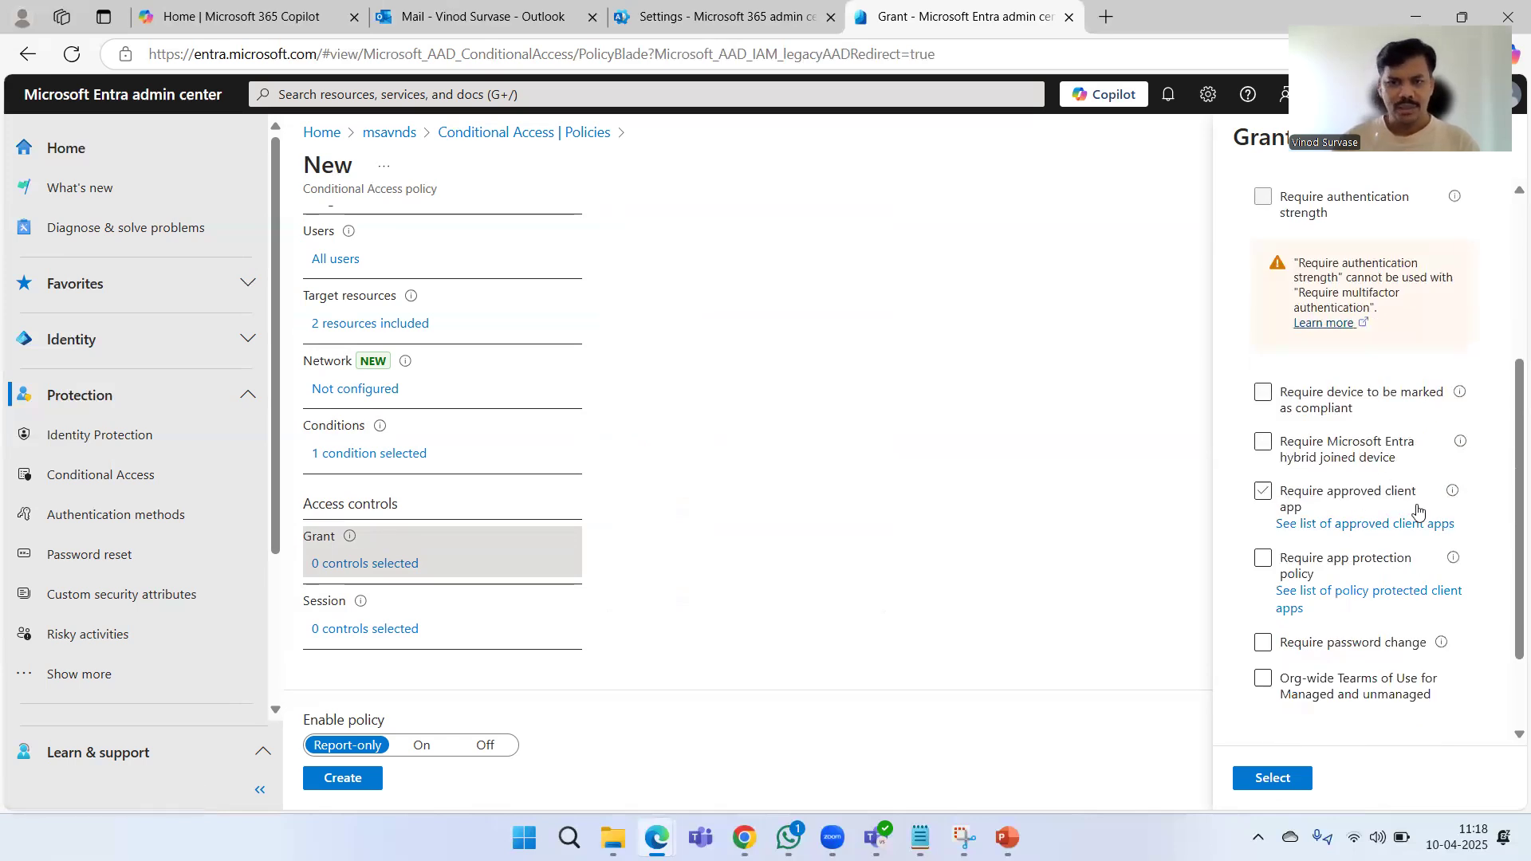
pyautogui.scroll(-2, 1356, 510)
pyautogui.click(1279, 702)
pyautogui.click(1272, 777)
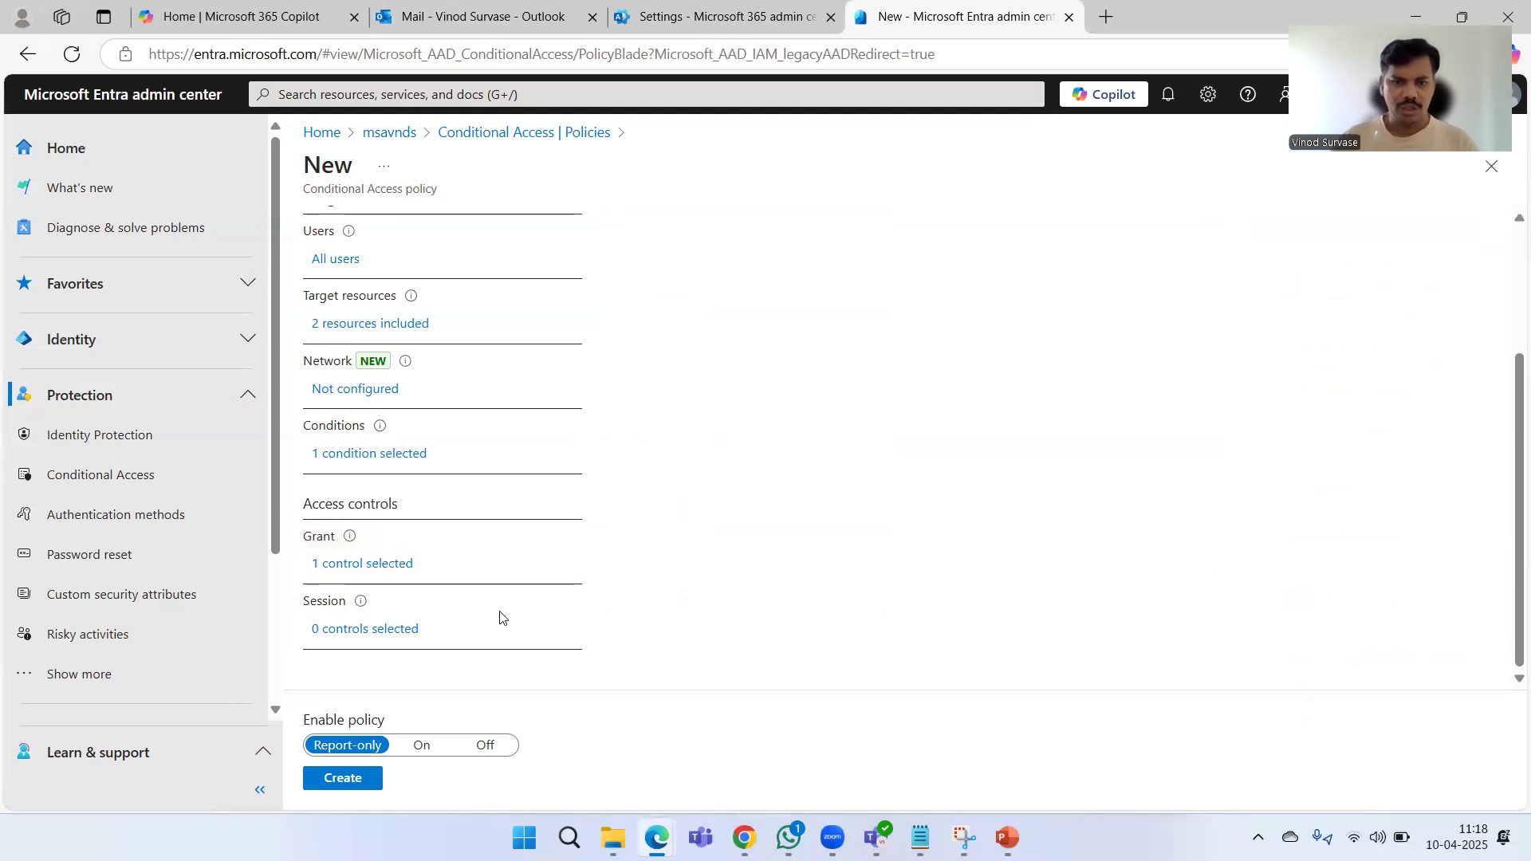
# - Set the policy's session control to use app enforced restrictions, leaving the other session controls off
pyautogui.click(375, 629)
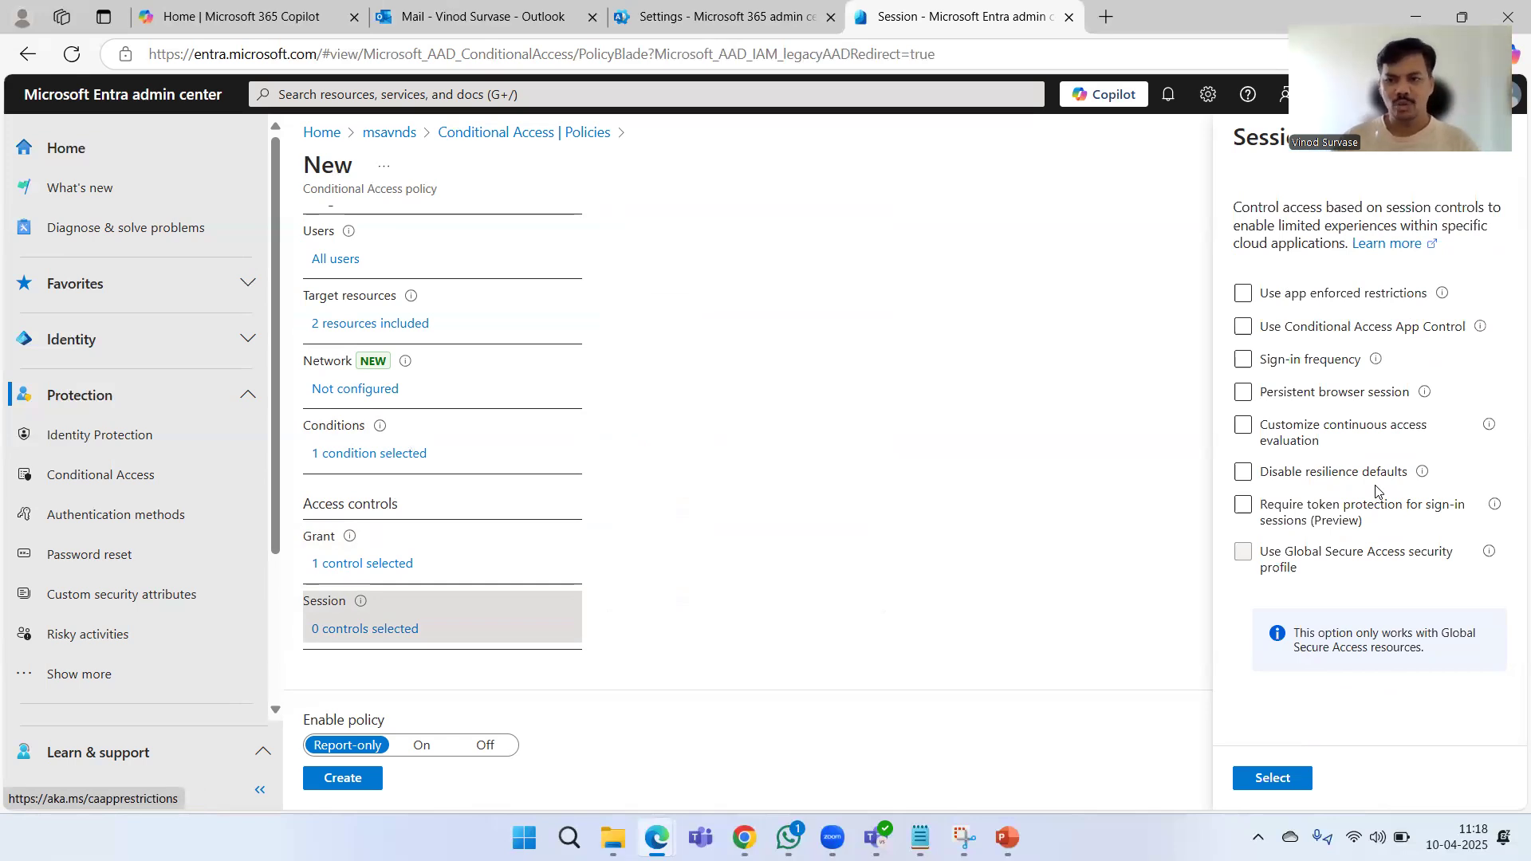
pyautogui.click(1269, 526)
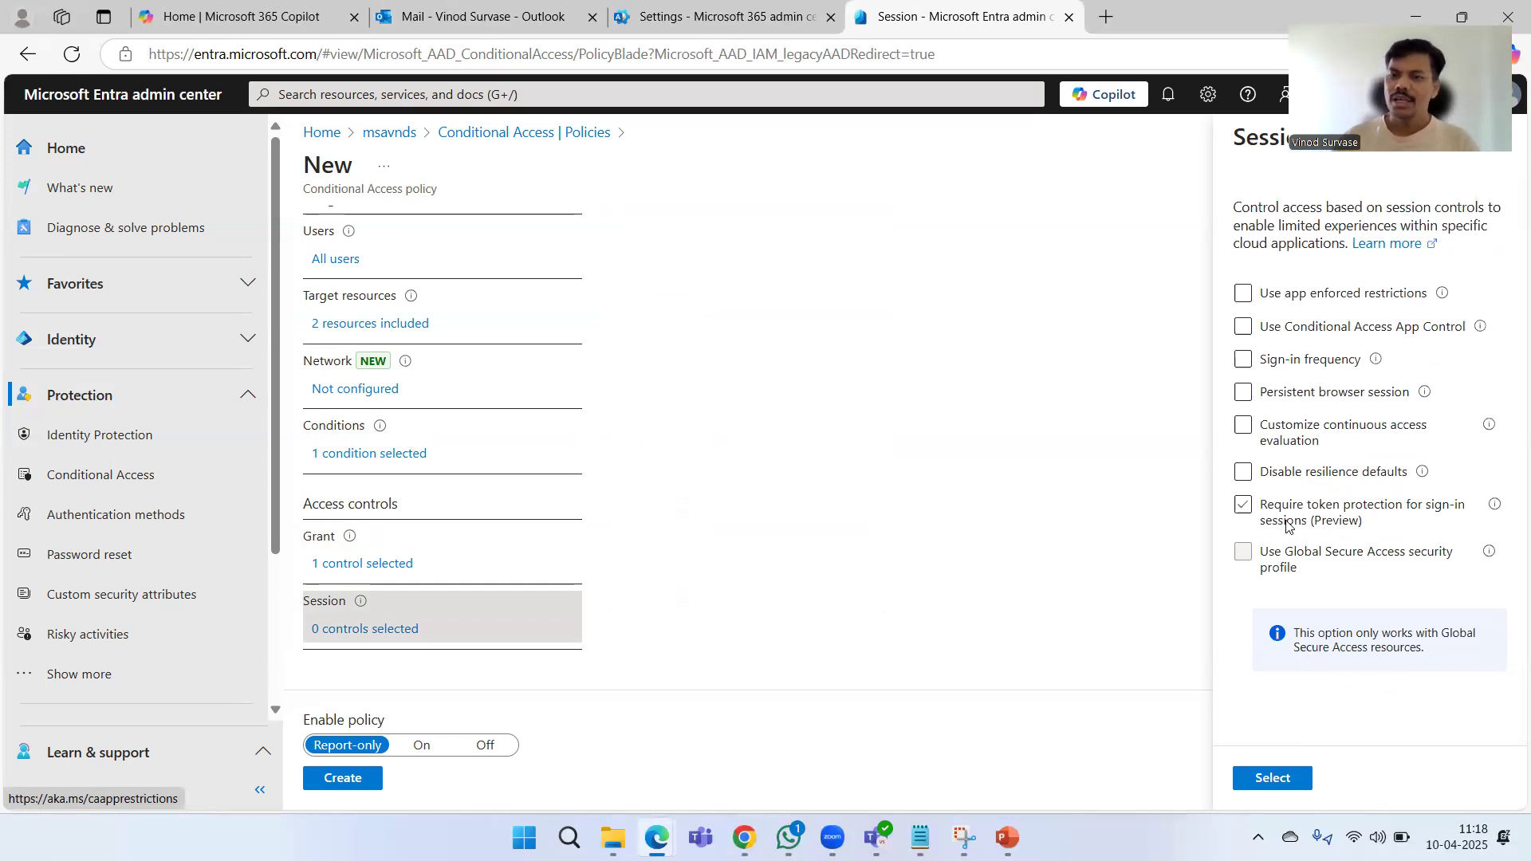
pyautogui.click(1347, 479)
pyautogui.click(1347, 482)
pyautogui.click(1240, 295)
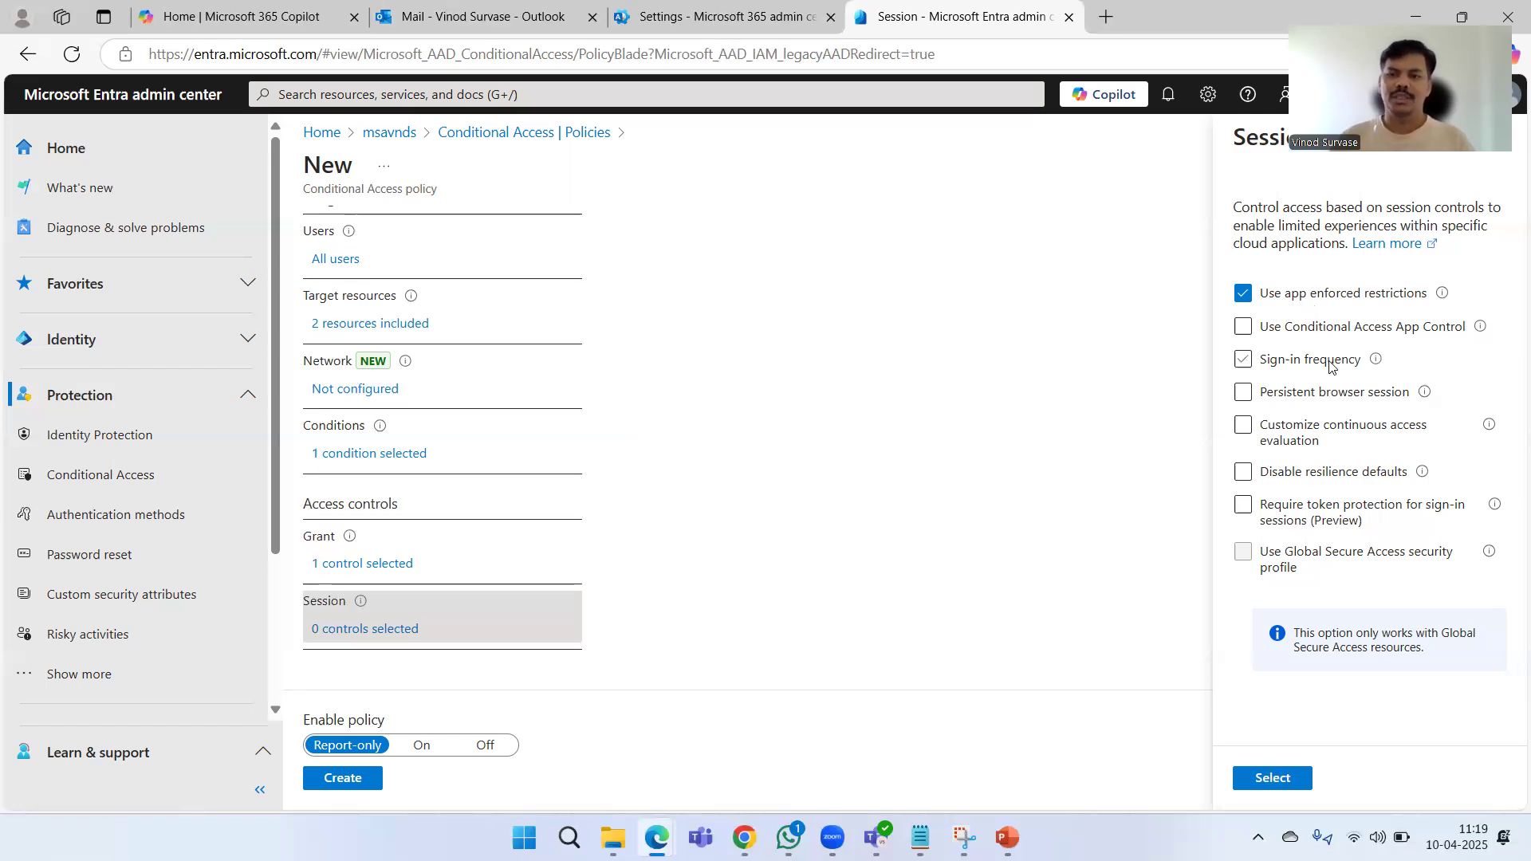
pyautogui.moveTo(1441, 295)
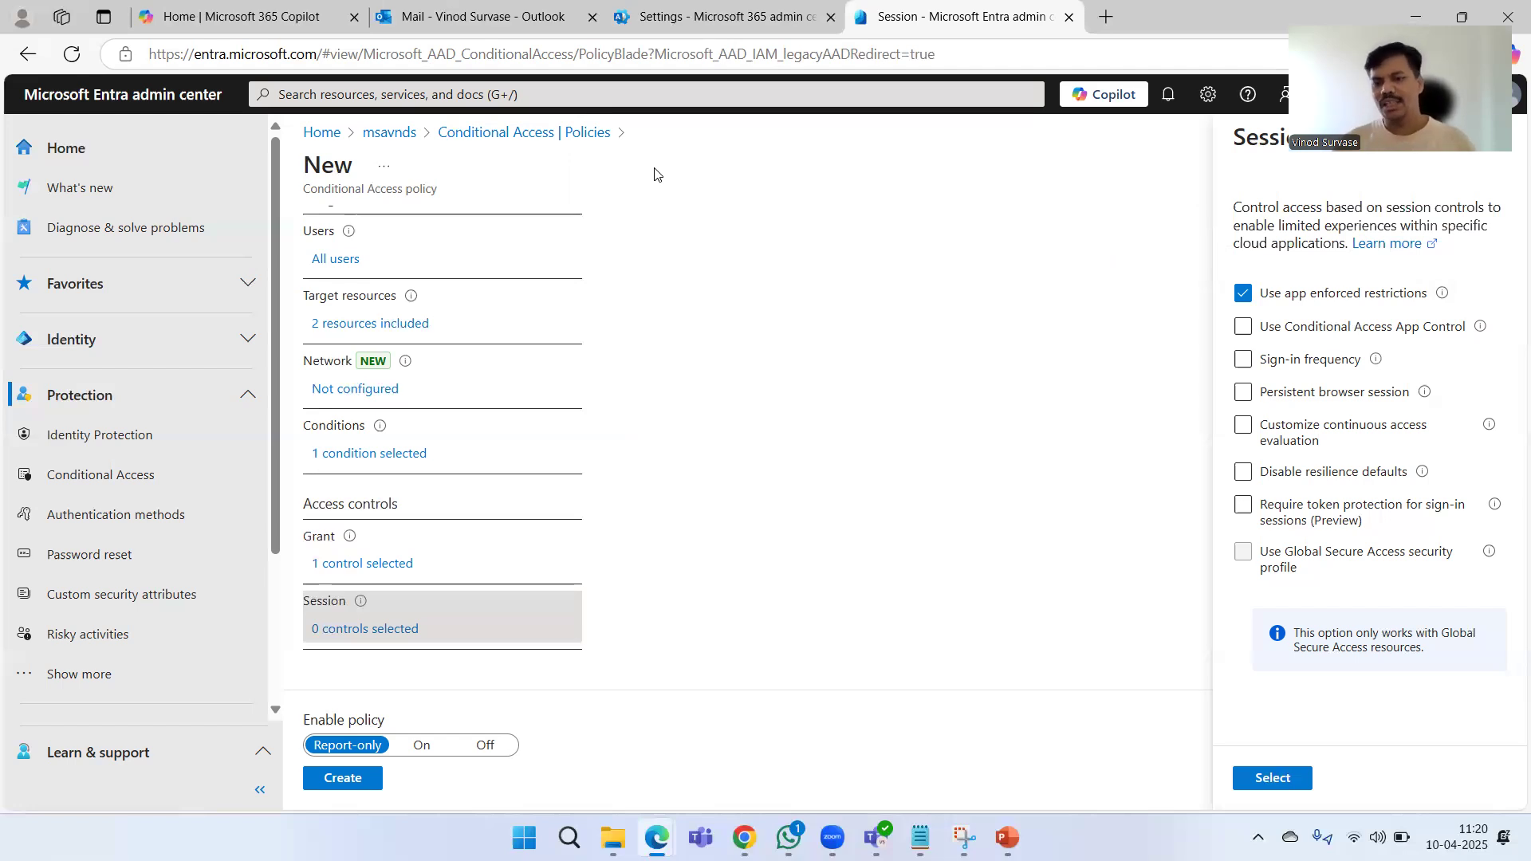
pyautogui.click(1295, 778)
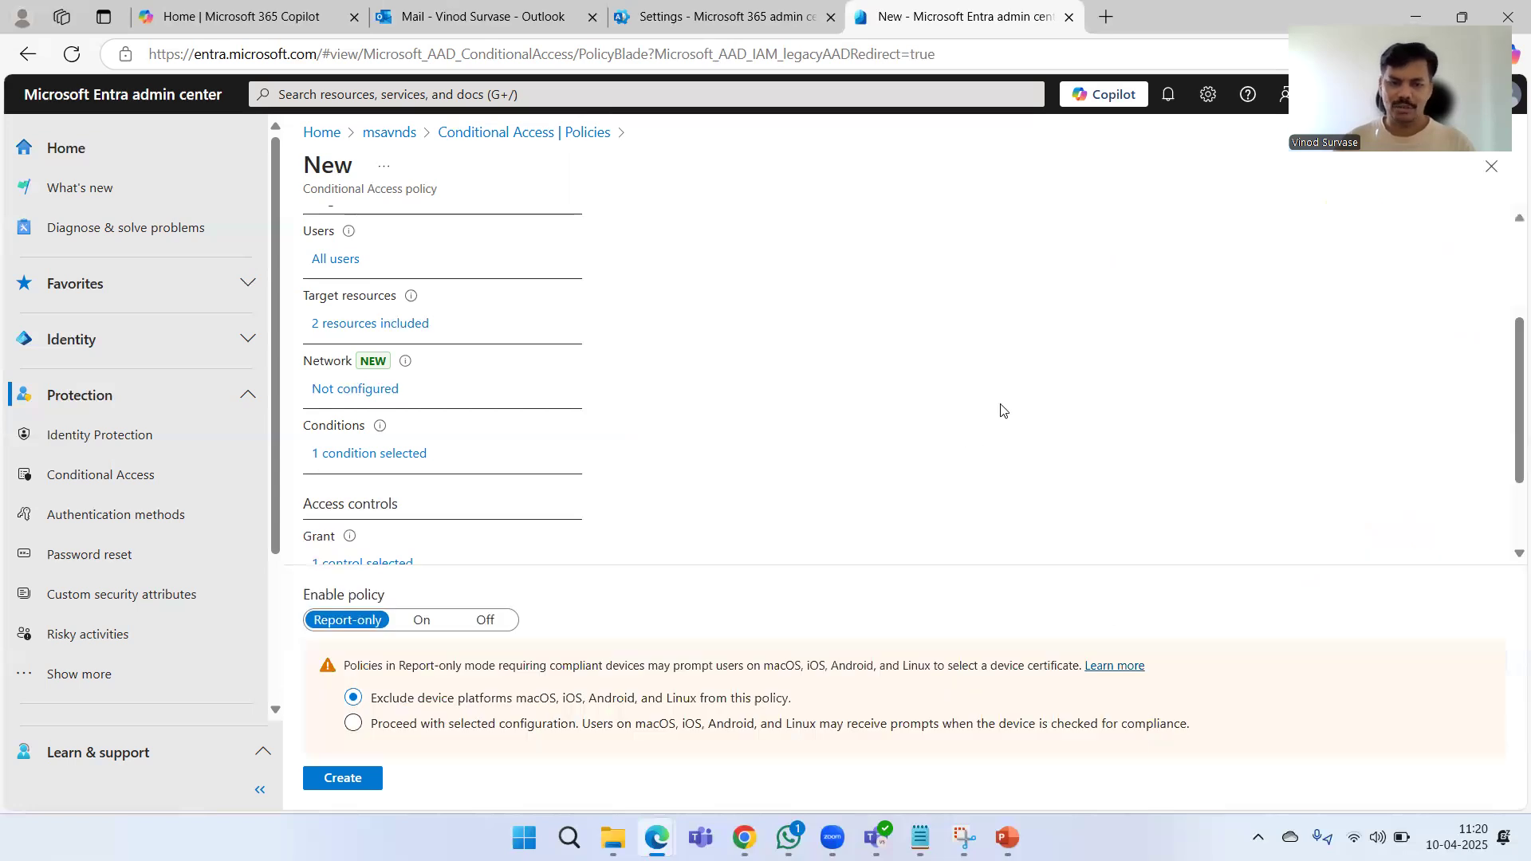
# - Review the policy's name, access controls and target resources, and check the idle session timeout setting in the Microsoft 365 admin center
pyautogui.scroll(-1, 1003, 409)
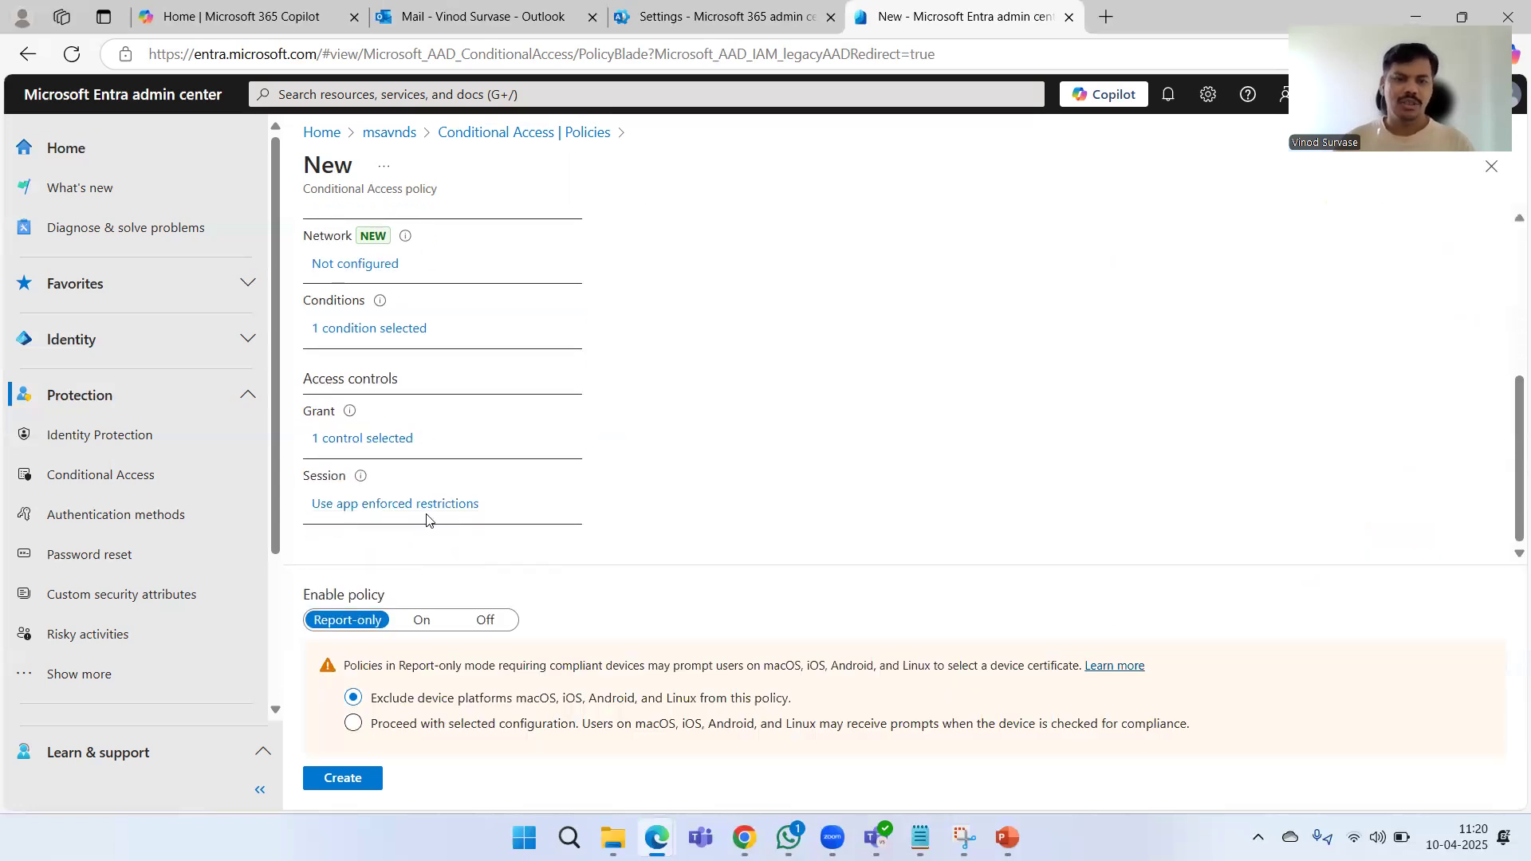
pyautogui.scroll(3, 705, 486)
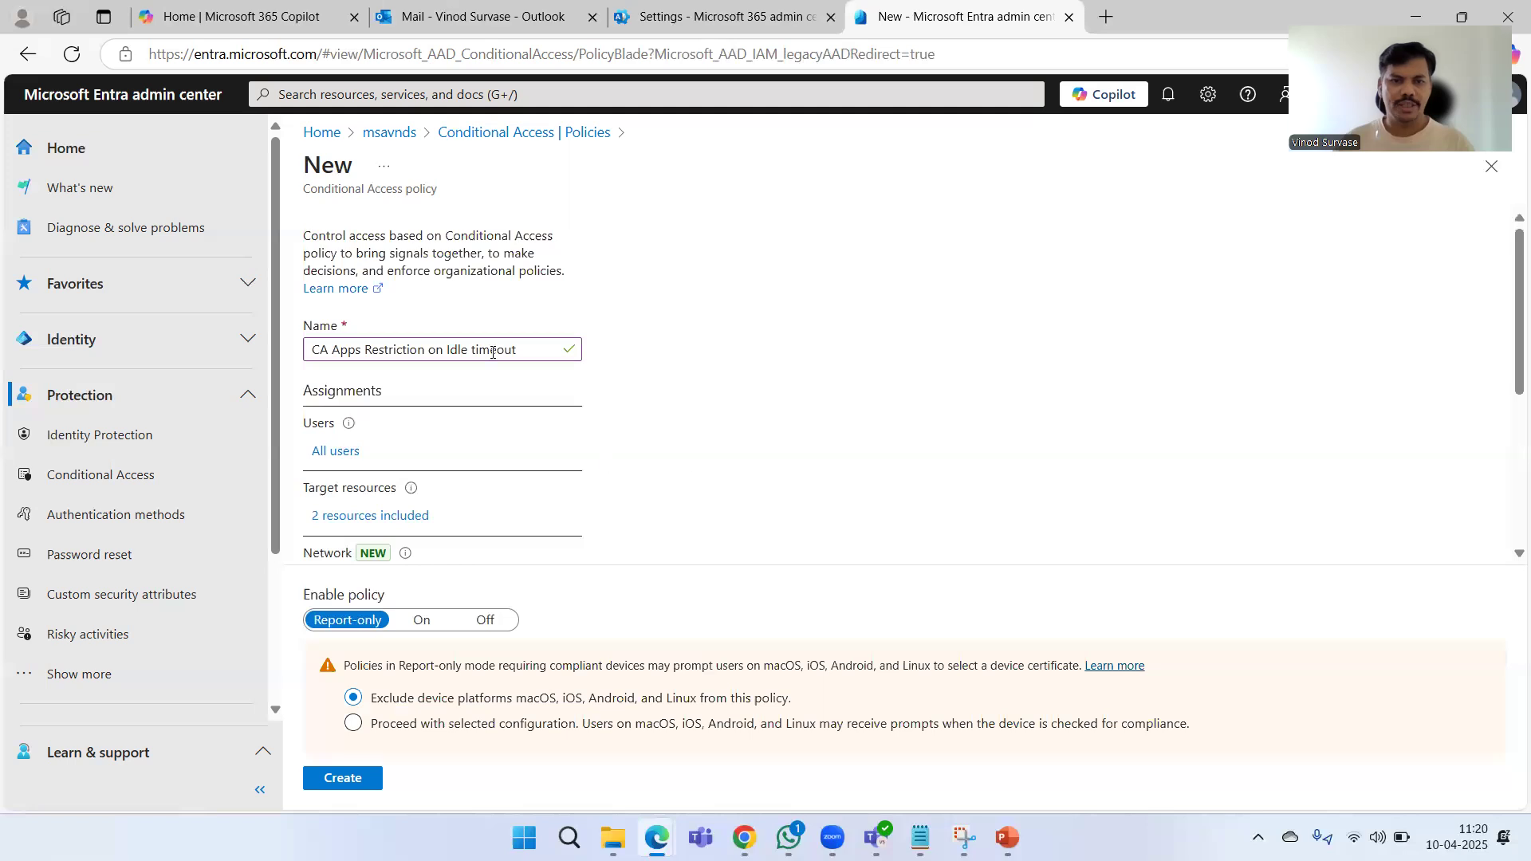
pyautogui.moveTo(531, 345); pyautogui.dragTo(303, 344)
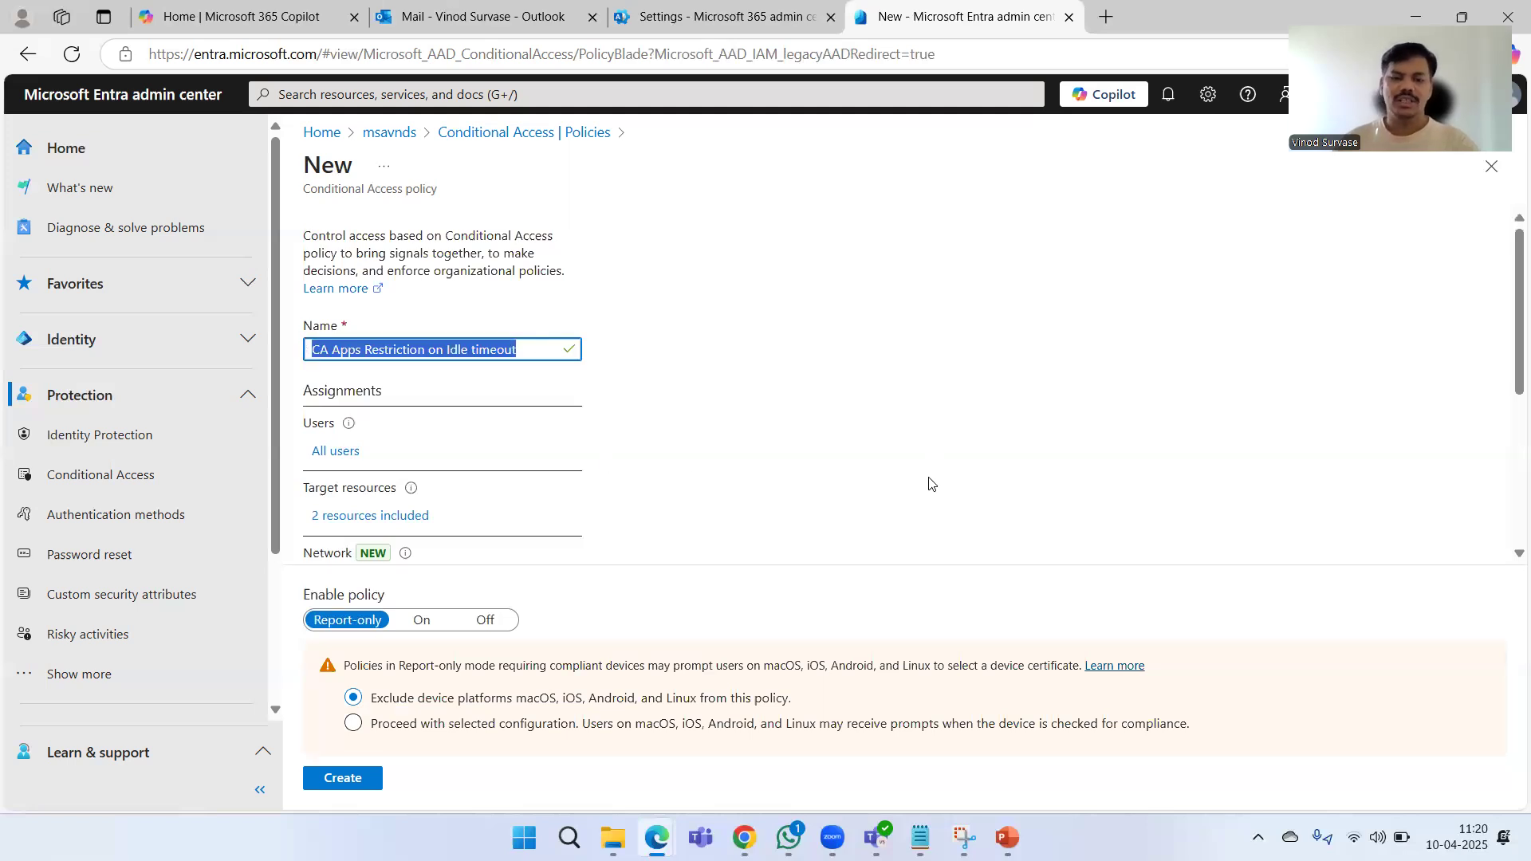
pyautogui.click(907, 420)
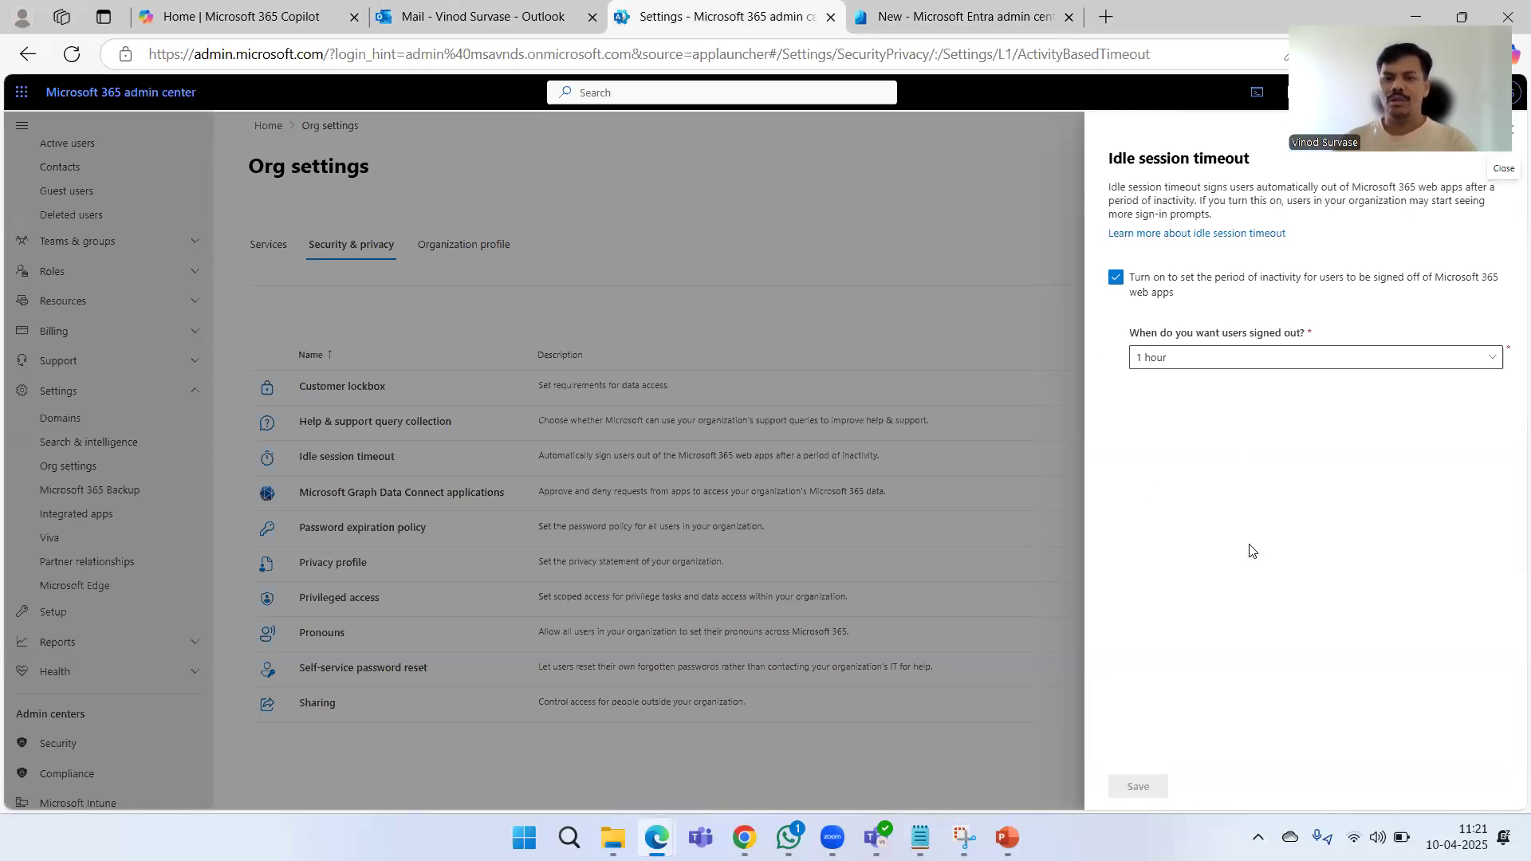
pyautogui.click(865, 16)
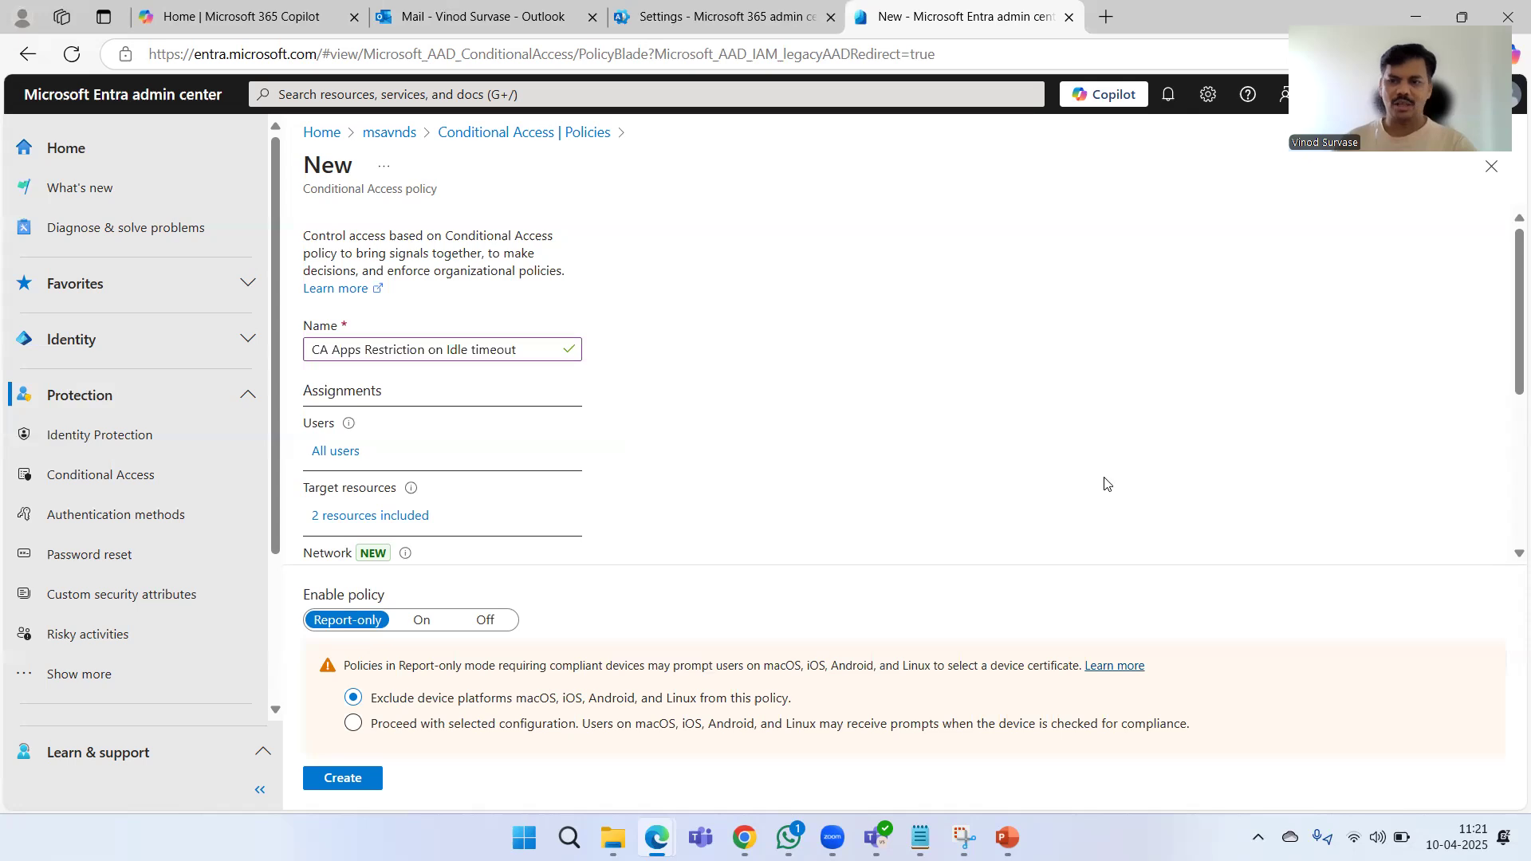
pyautogui.scroll(-4, 1159, 456)
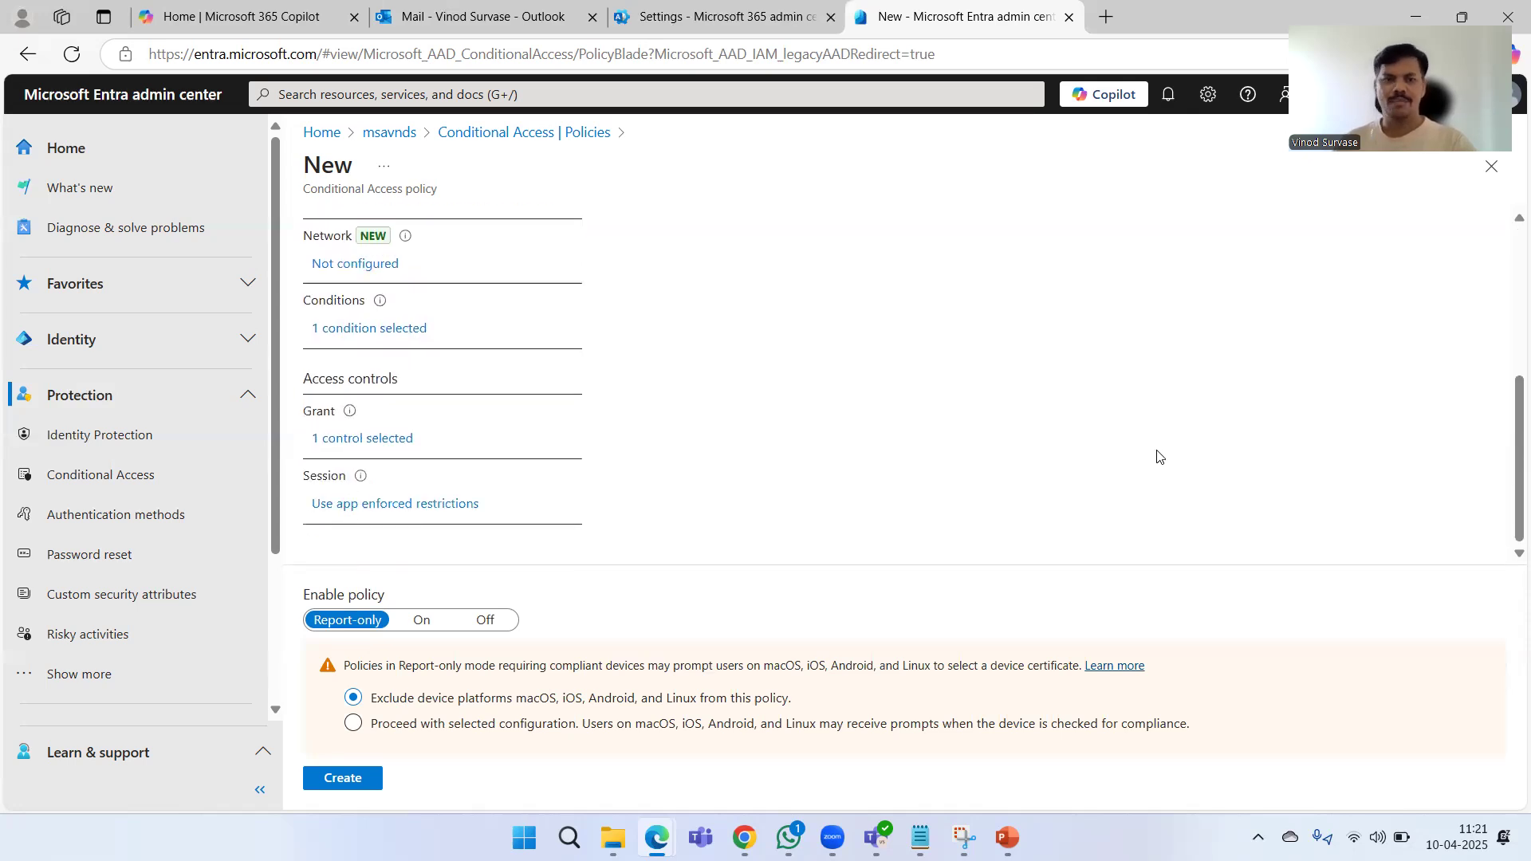
pyautogui.scroll(4, 1159, 456)
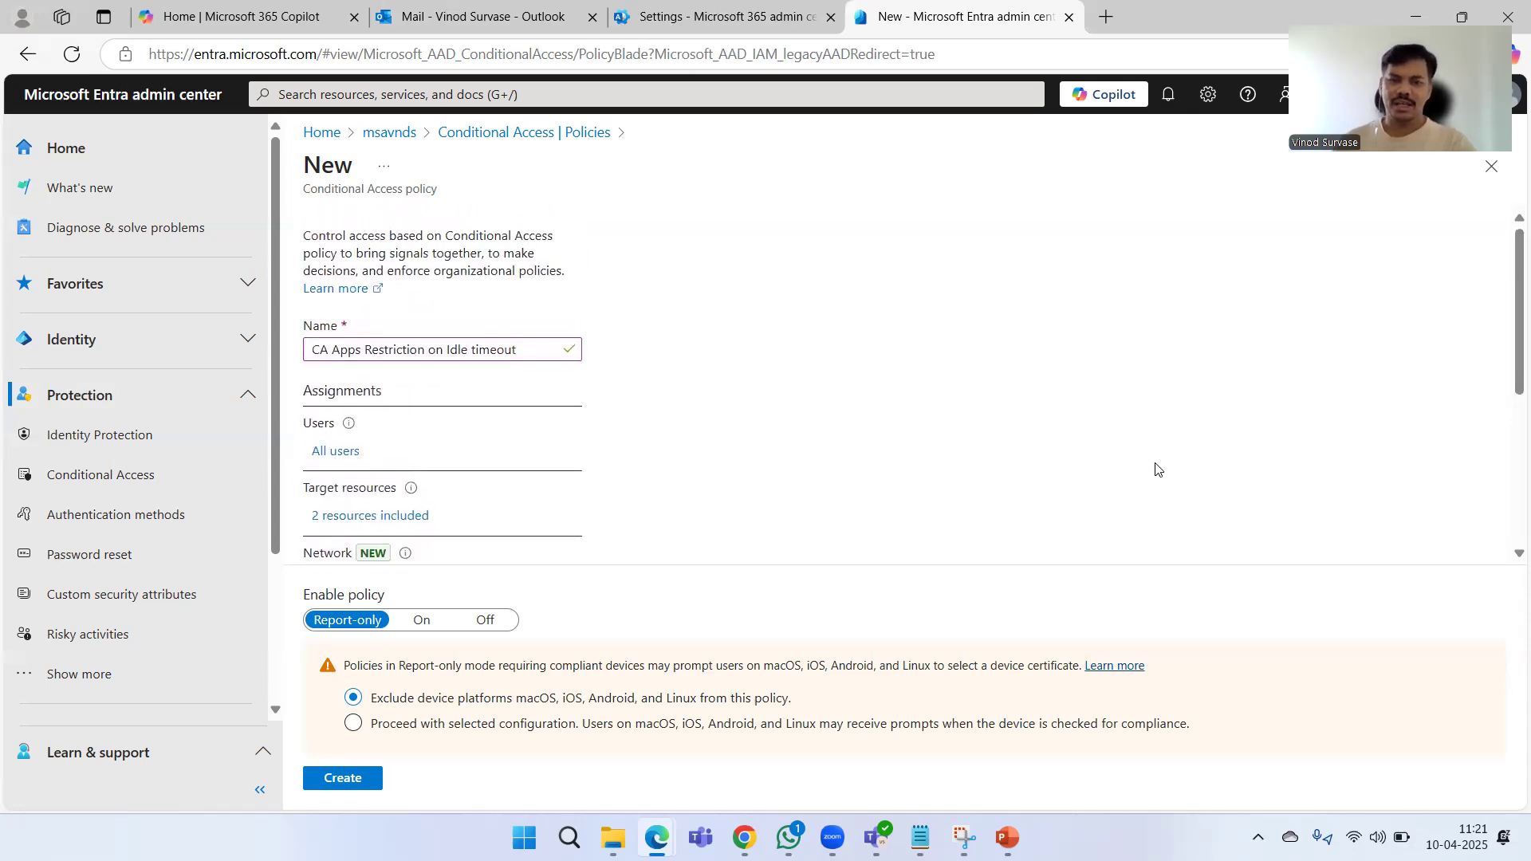
pyautogui.scroll(-1, 1156, 467)
pyautogui.click(402, 416)
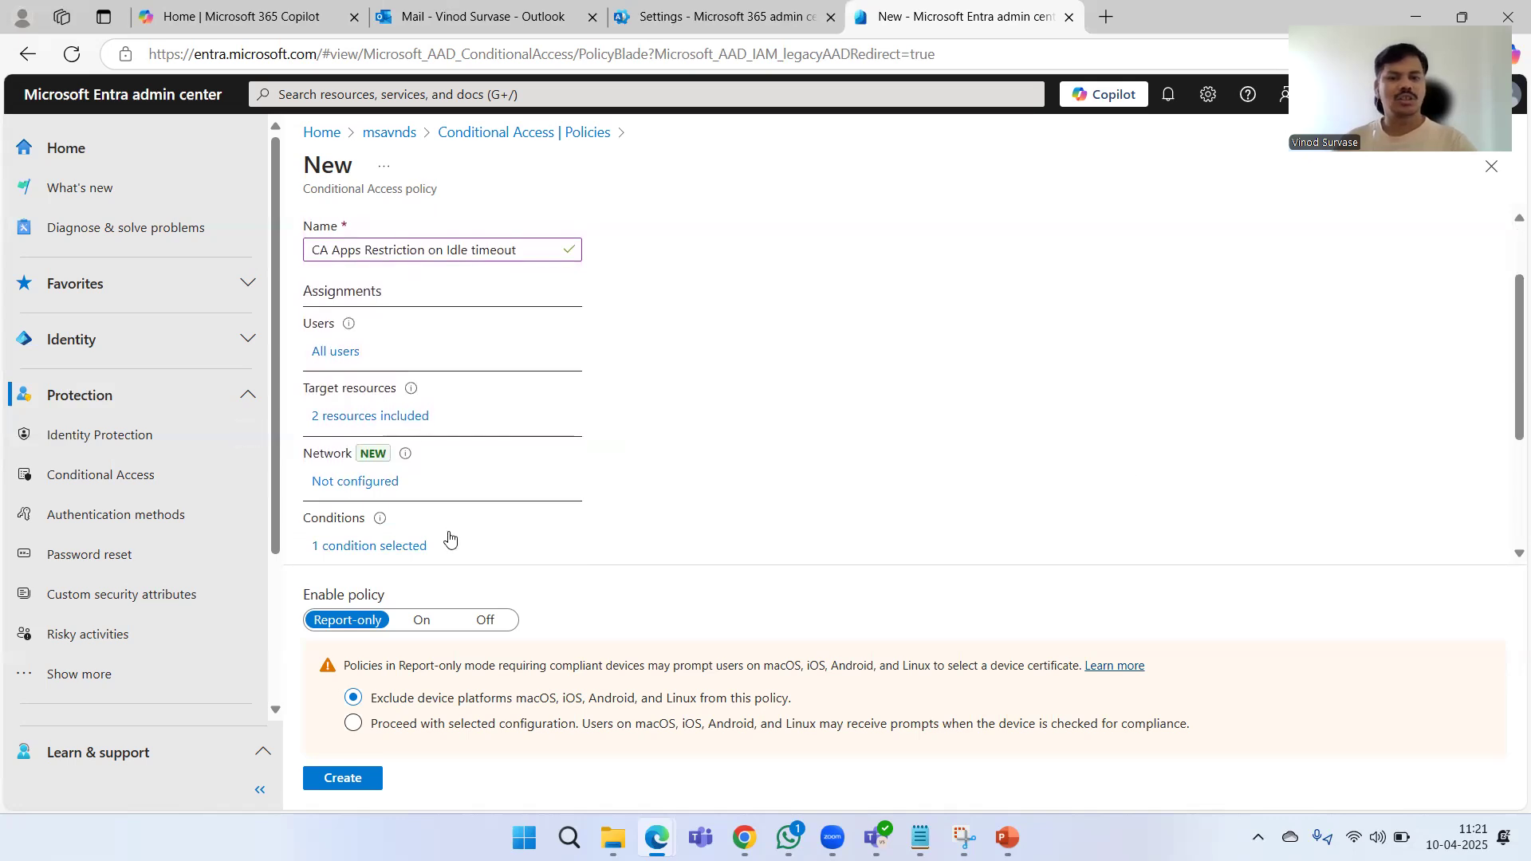
pyautogui.scroll(-5, 519, 444)
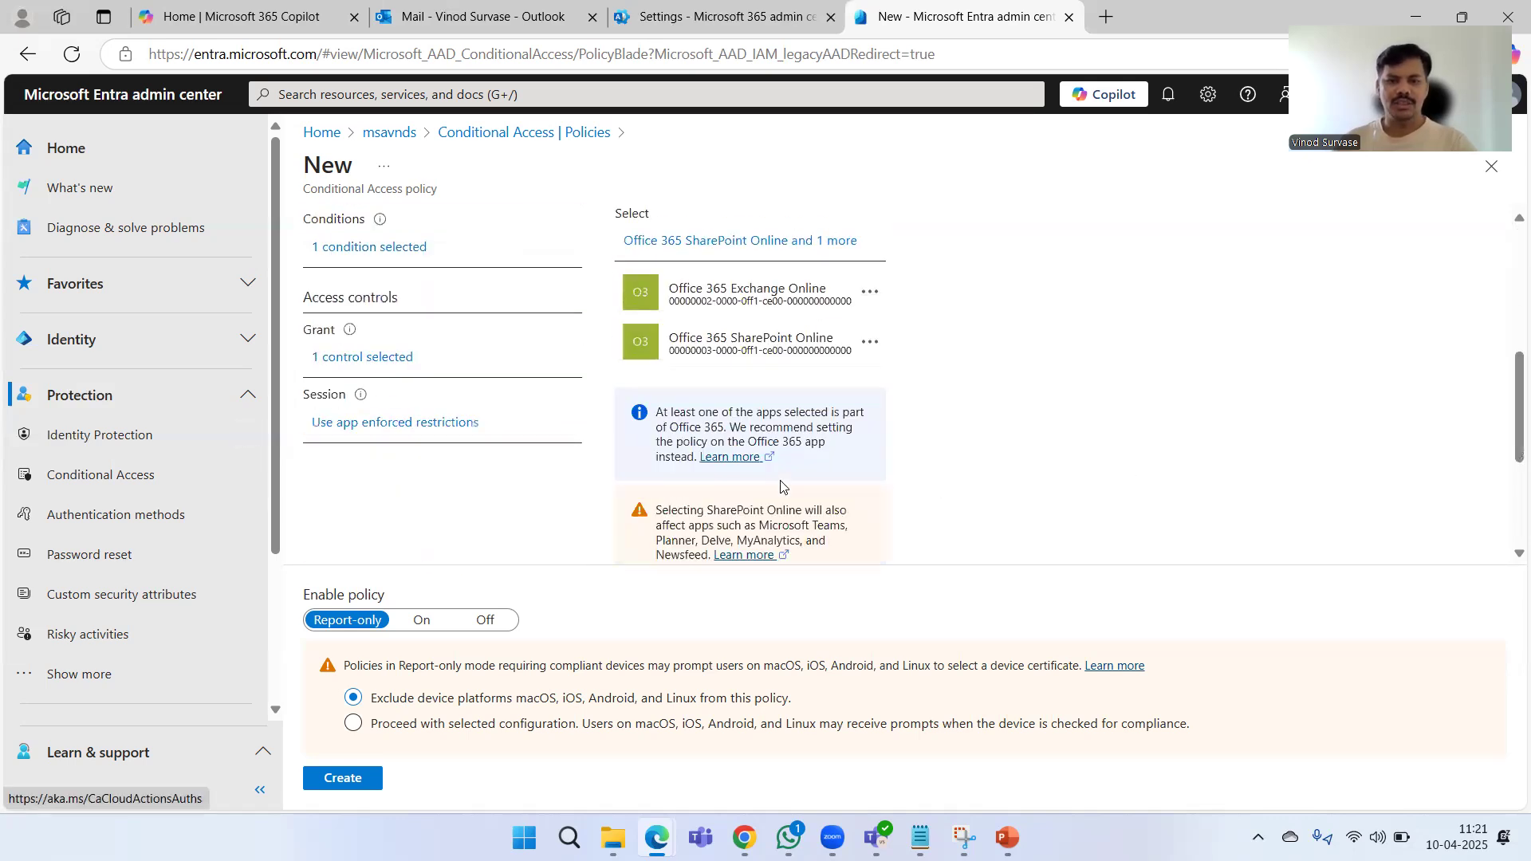
pyautogui.scroll(2, 446, 398)
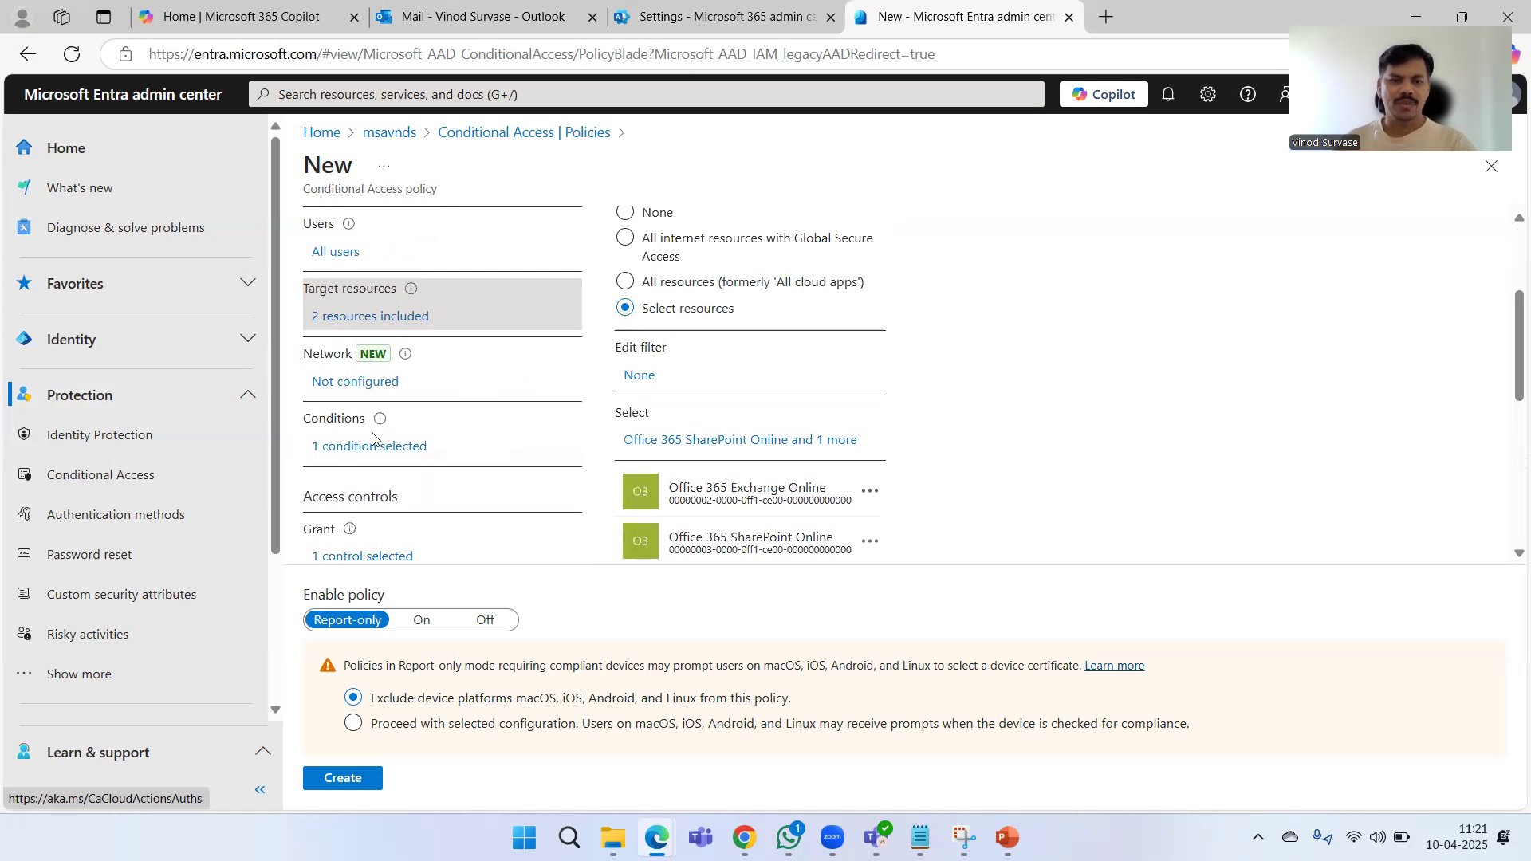
# - Configure the policy's device platforms condition to include any device
pyautogui.click(371, 449)
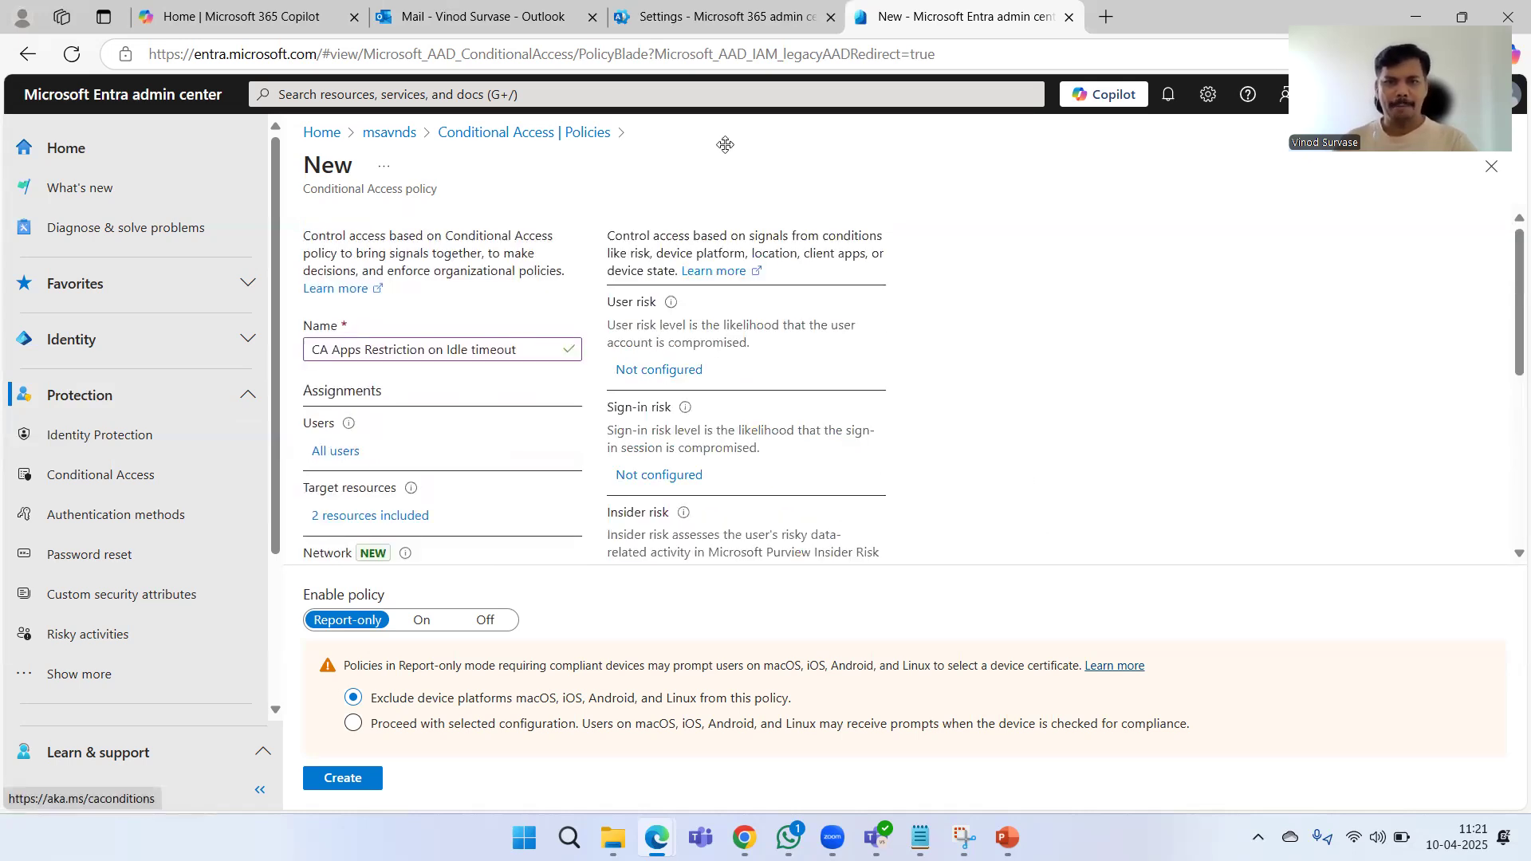
pyautogui.scroll(-3, 917, 405)
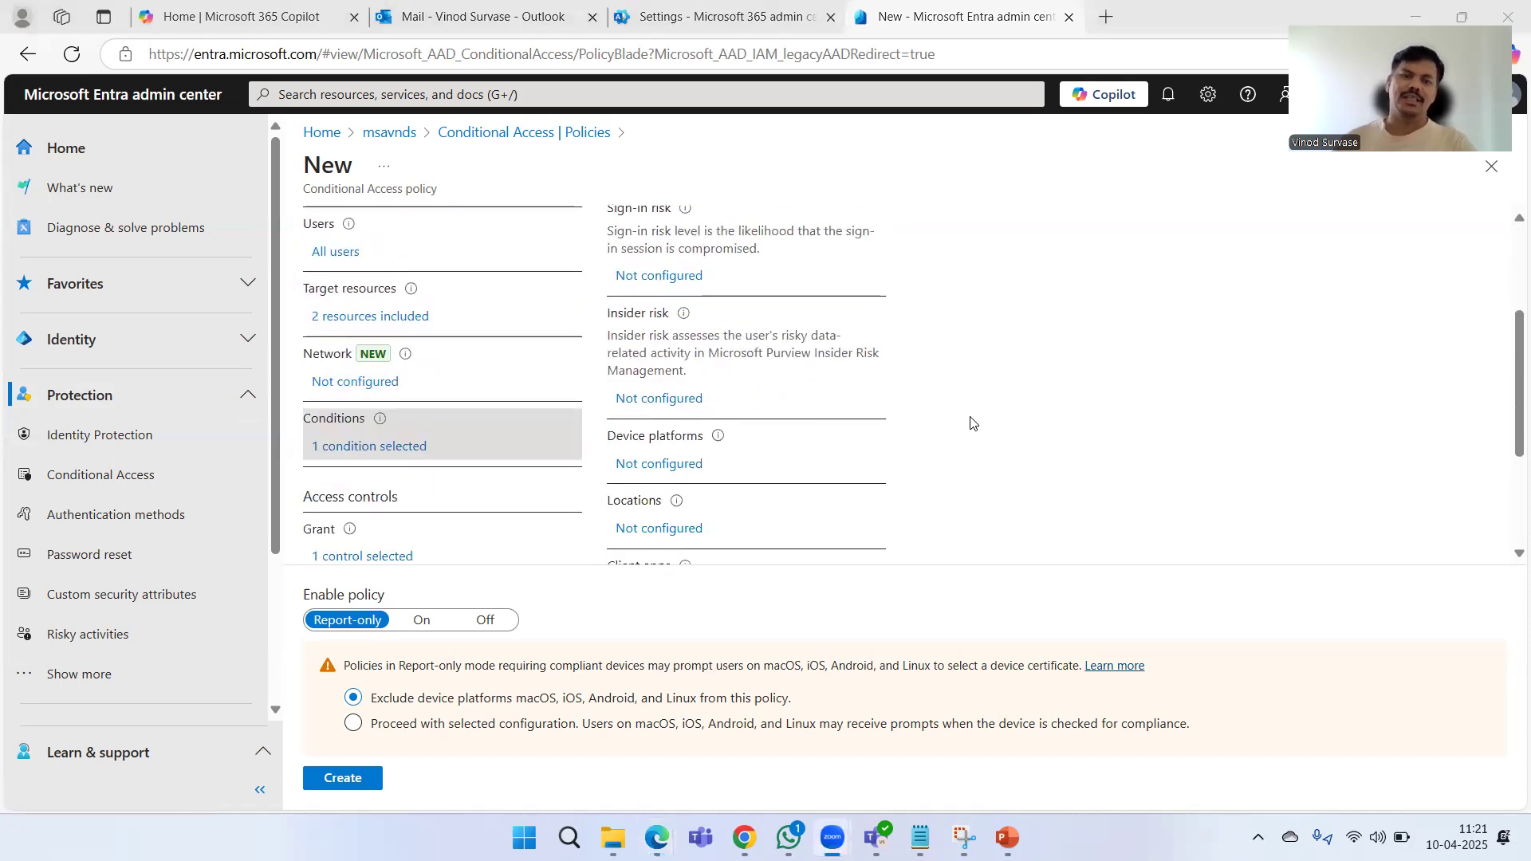
pyautogui.scroll(-3, 977, 428)
pyautogui.scroll(2, 797, 334)
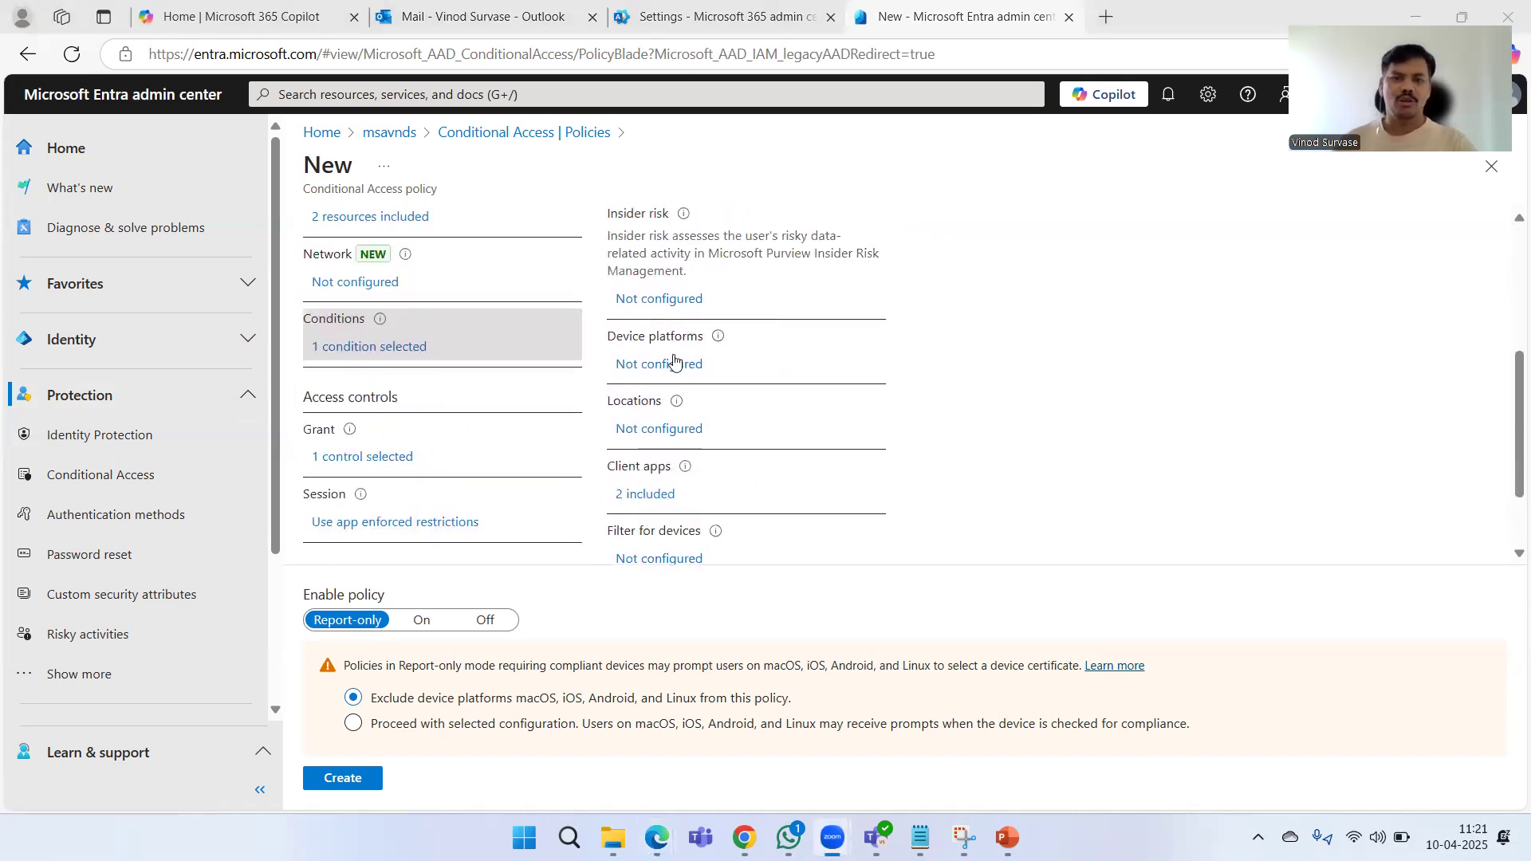
pyautogui.click(827, 399)
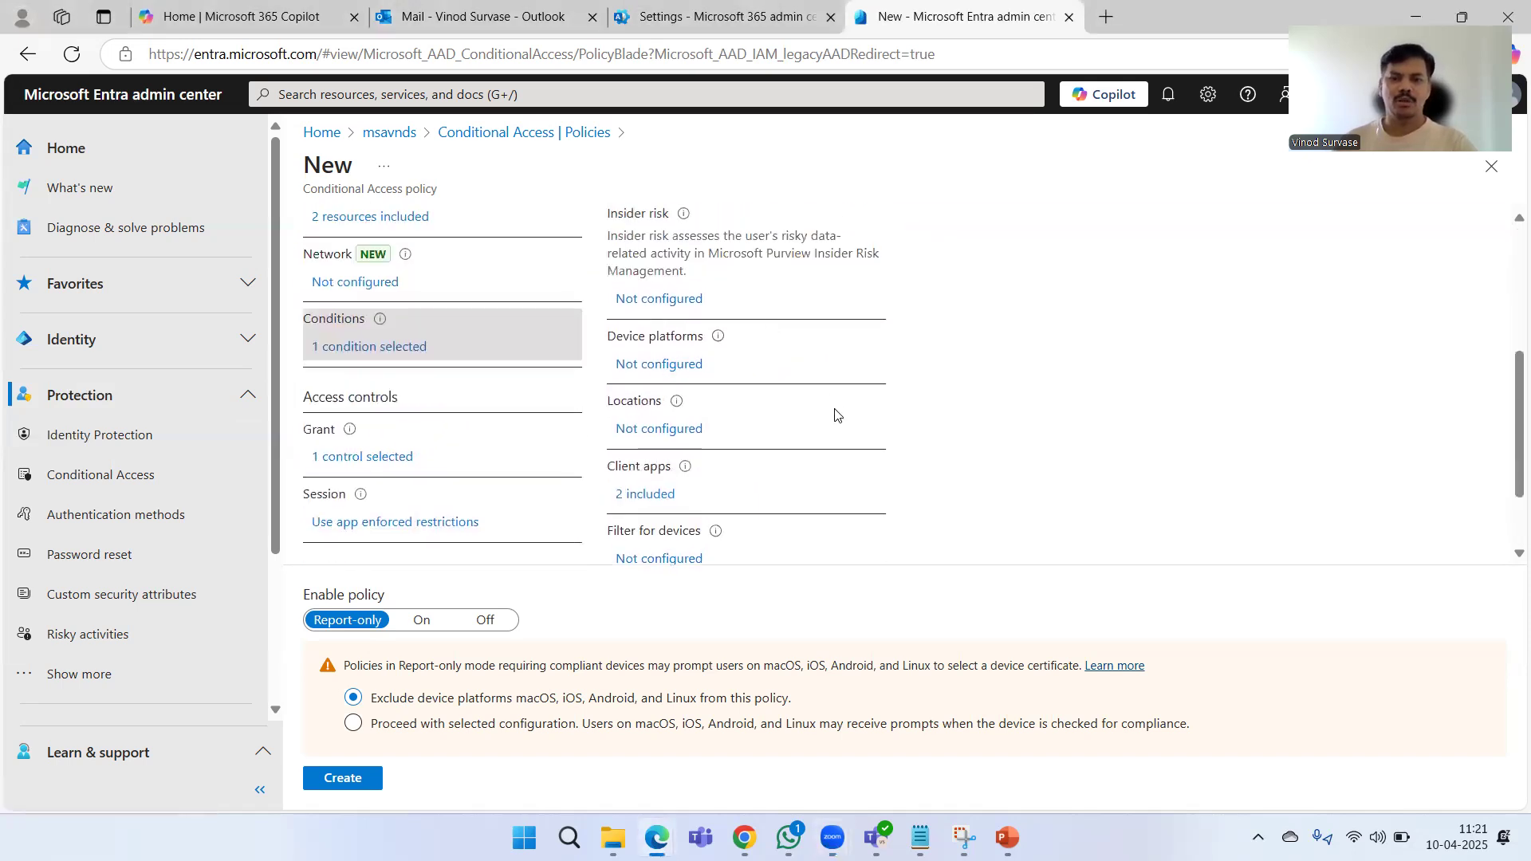
pyautogui.click(682, 367)
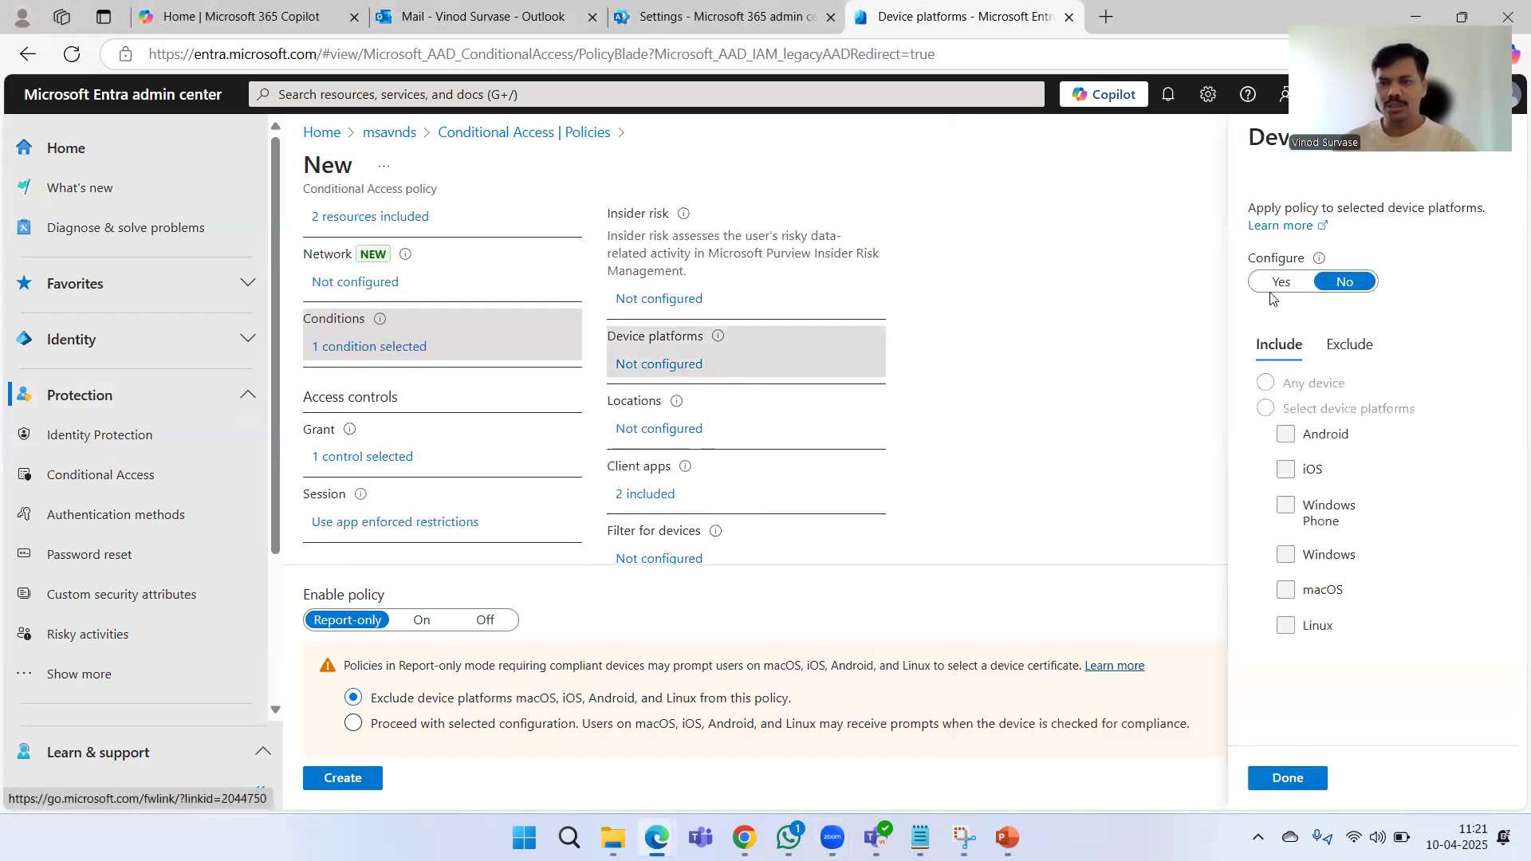
pyautogui.click(1279, 282)
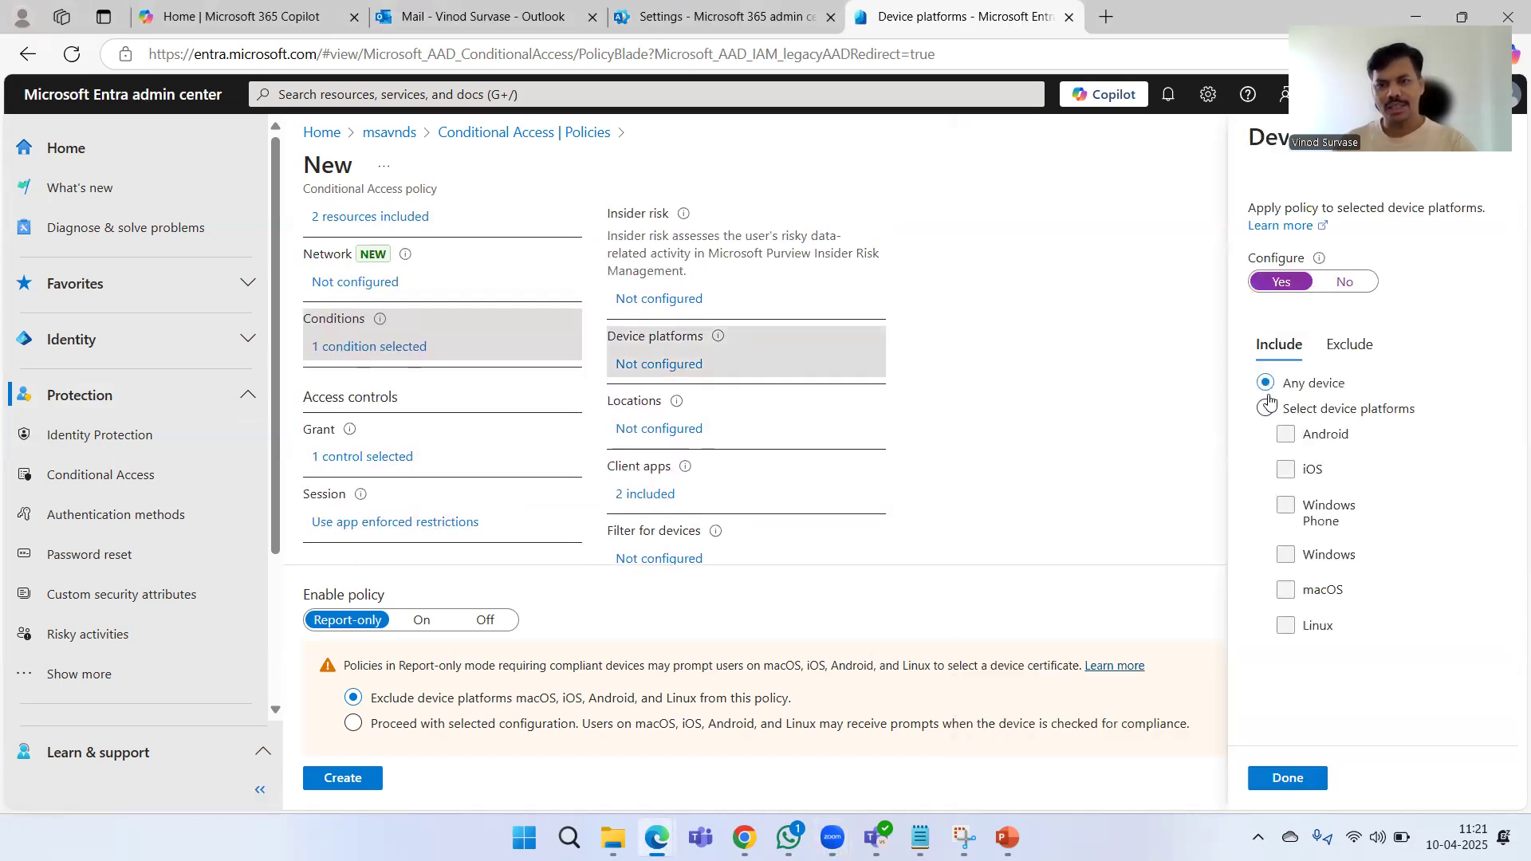
pyautogui.click(1291, 778)
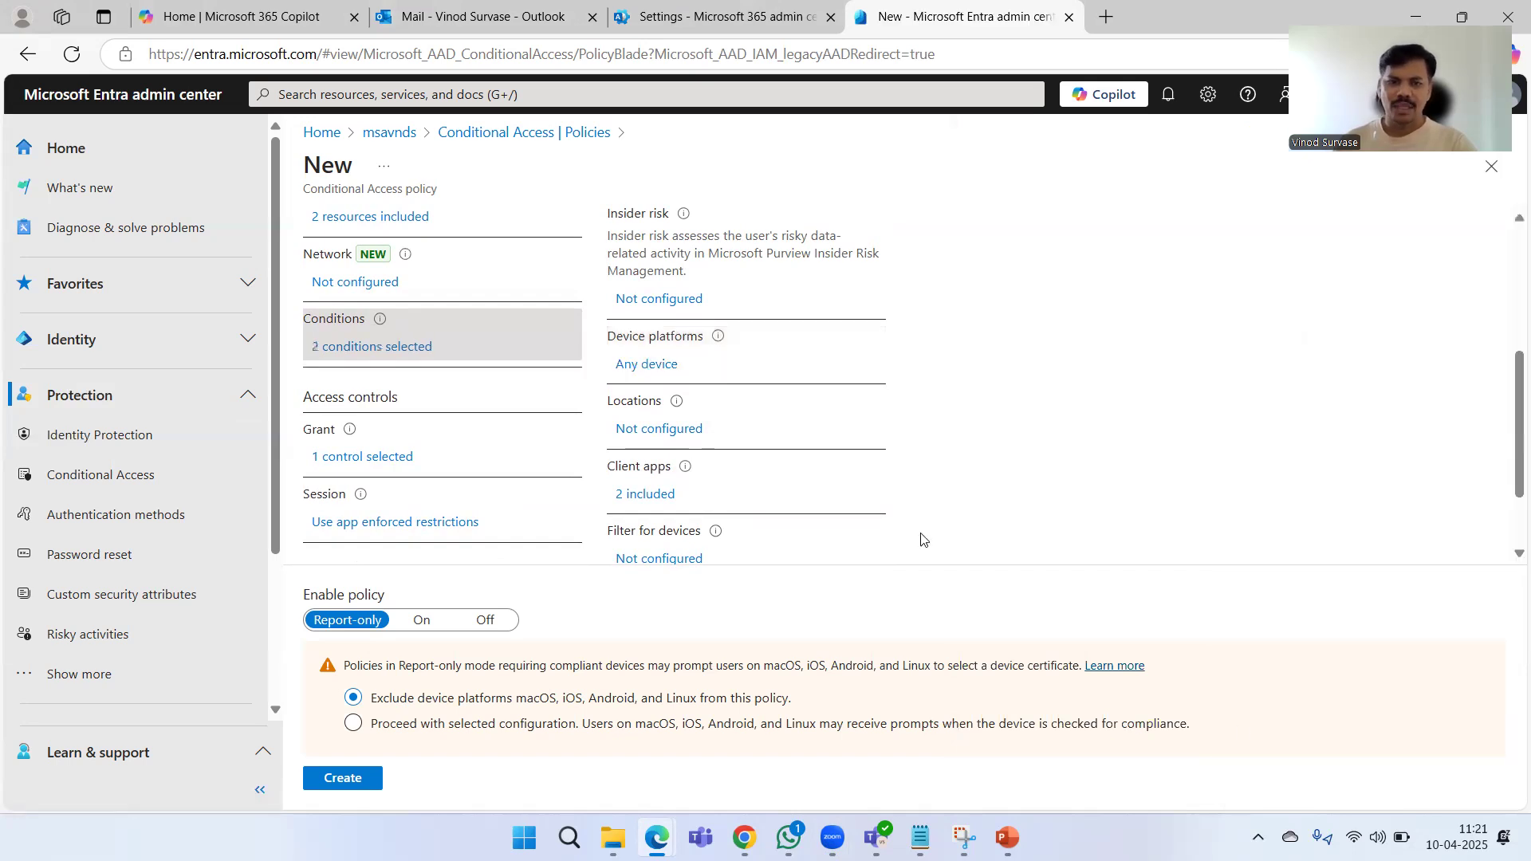
# - Enable the policy's filter for devices condition and have it exclude filtered devices from the policy
pyautogui.scroll(-1, 753, 454)
pyautogui.click(677, 452)
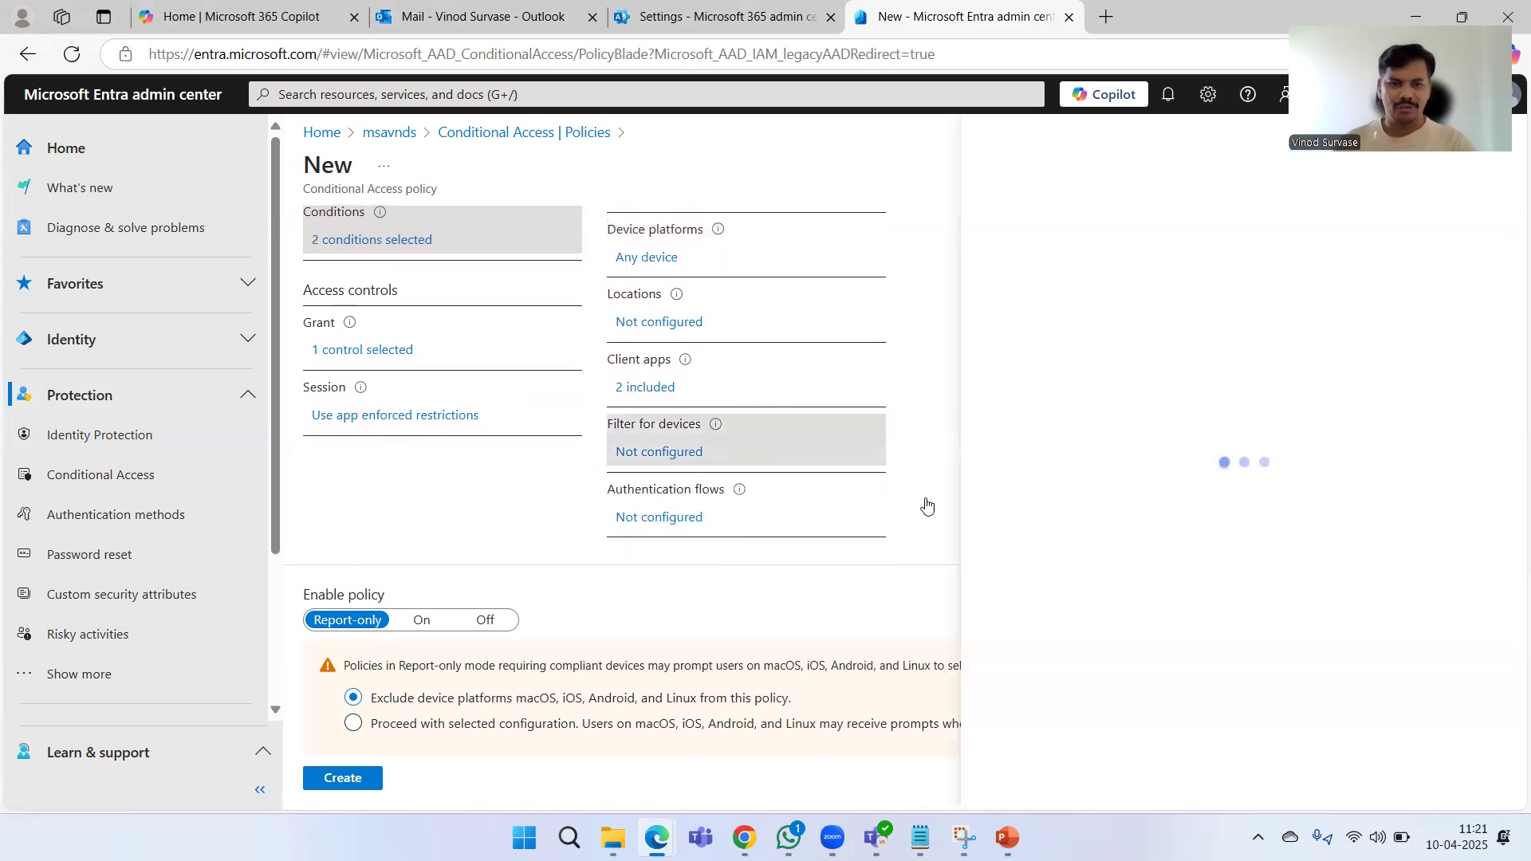
pyautogui.click(727, 270)
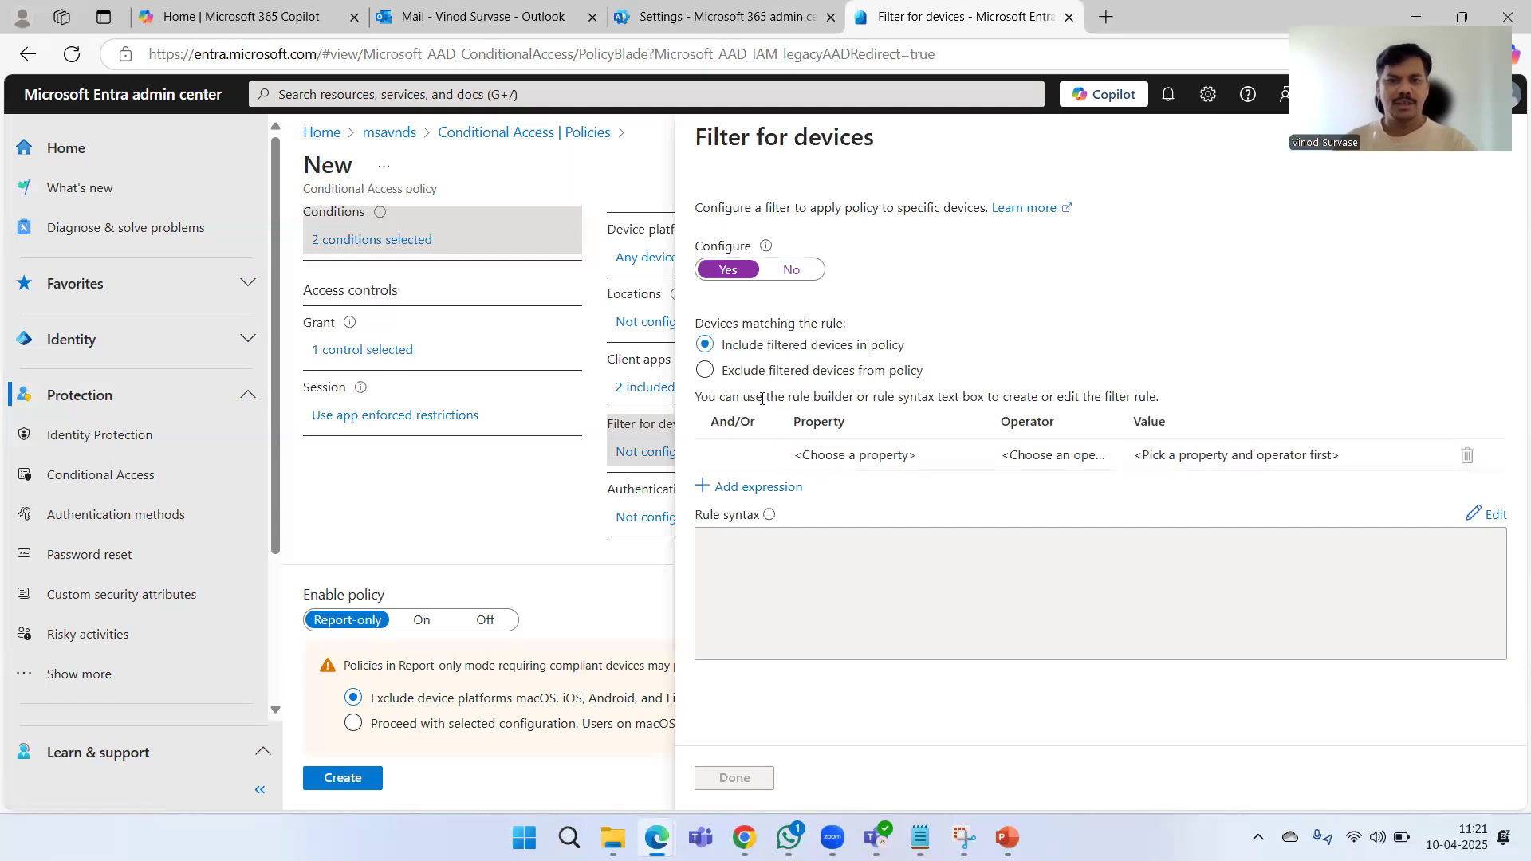
pyautogui.click(742, 371)
# - Define the device filter's first expression as TrustType Equals Microsoft Entra joined
pyautogui.click(848, 456)
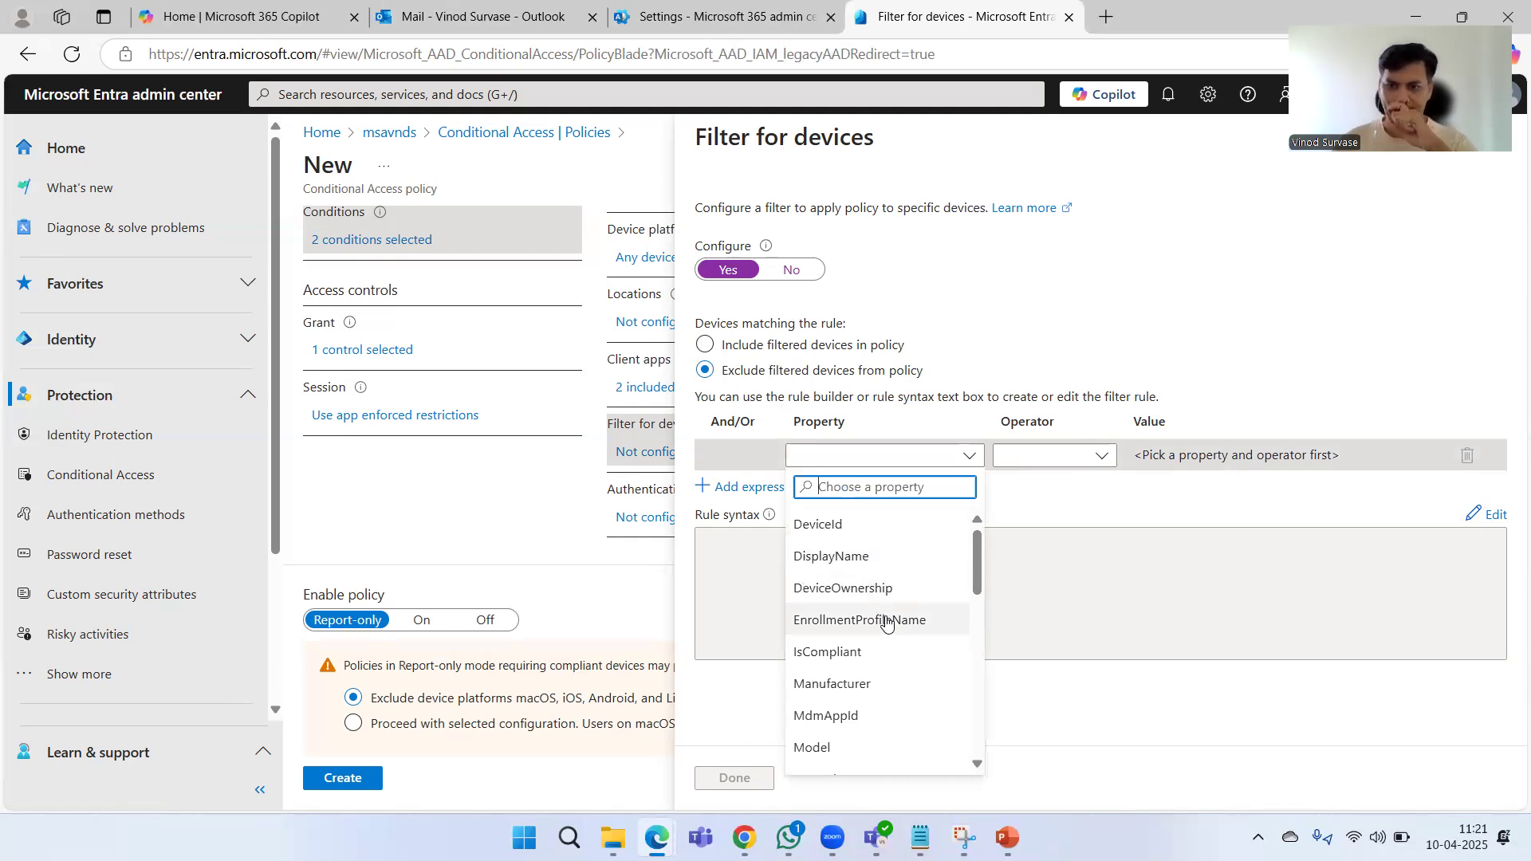
pyautogui.scroll(-3, 888, 624)
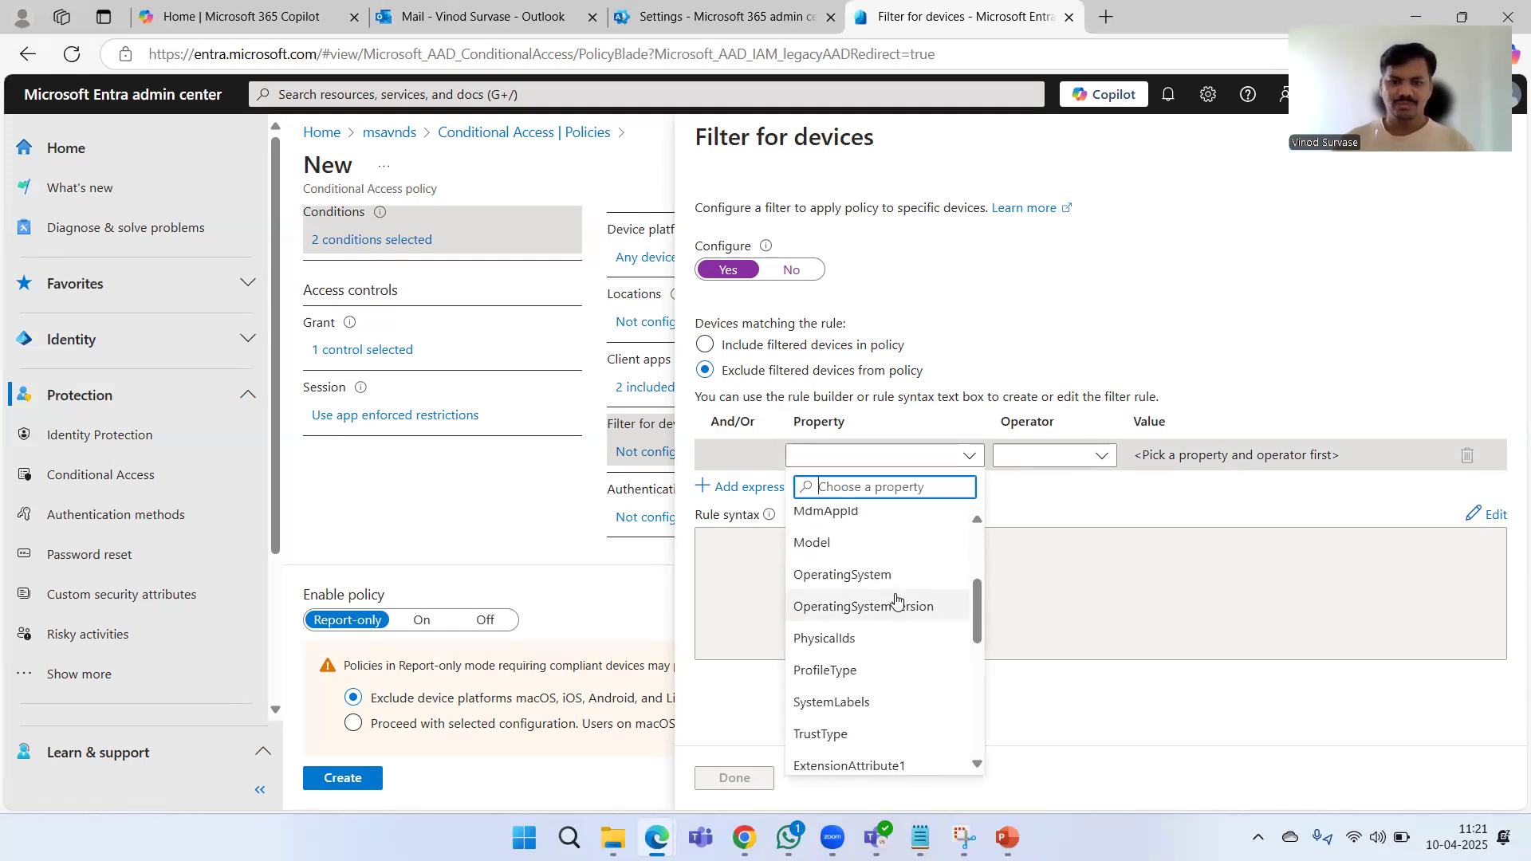
pyautogui.scroll(-1, 889, 602)
pyautogui.click(878, 638)
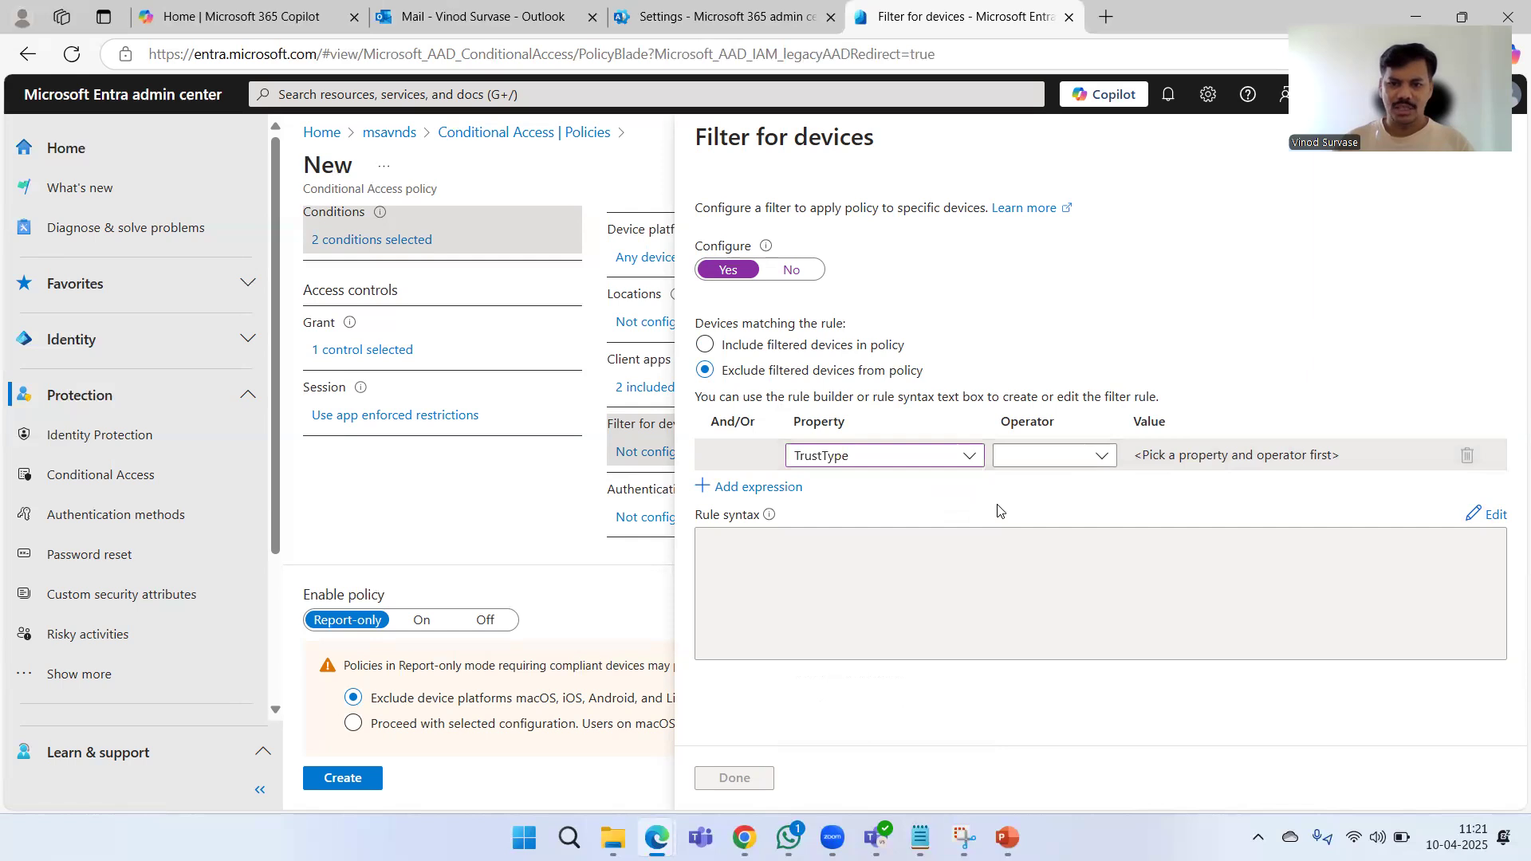
pyautogui.click(1043, 472)
pyautogui.click(1036, 484)
pyautogui.click(1216, 461)
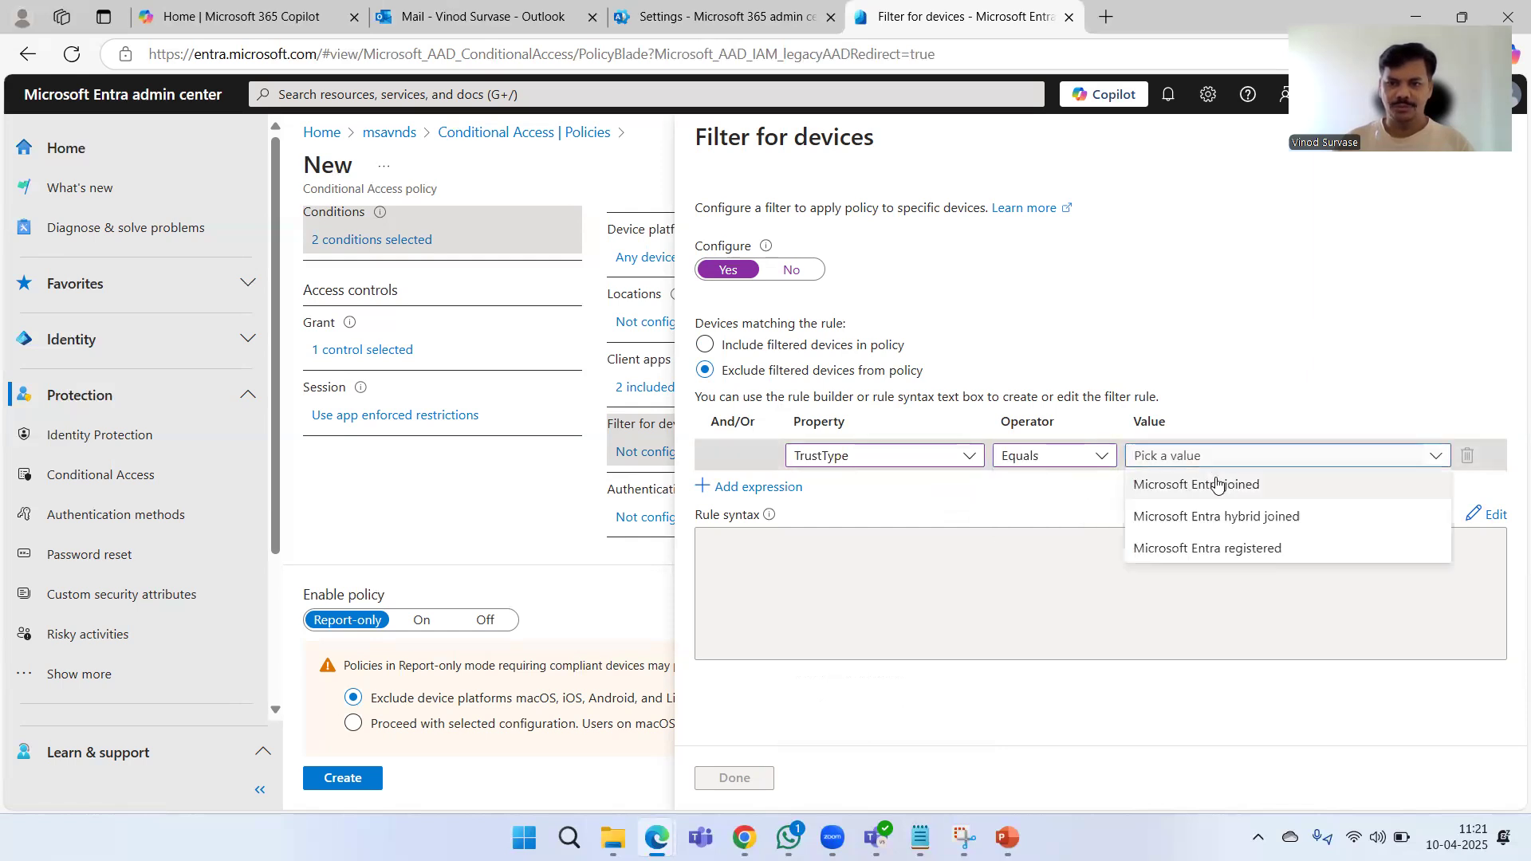
pyautogui.click(1218, 486)
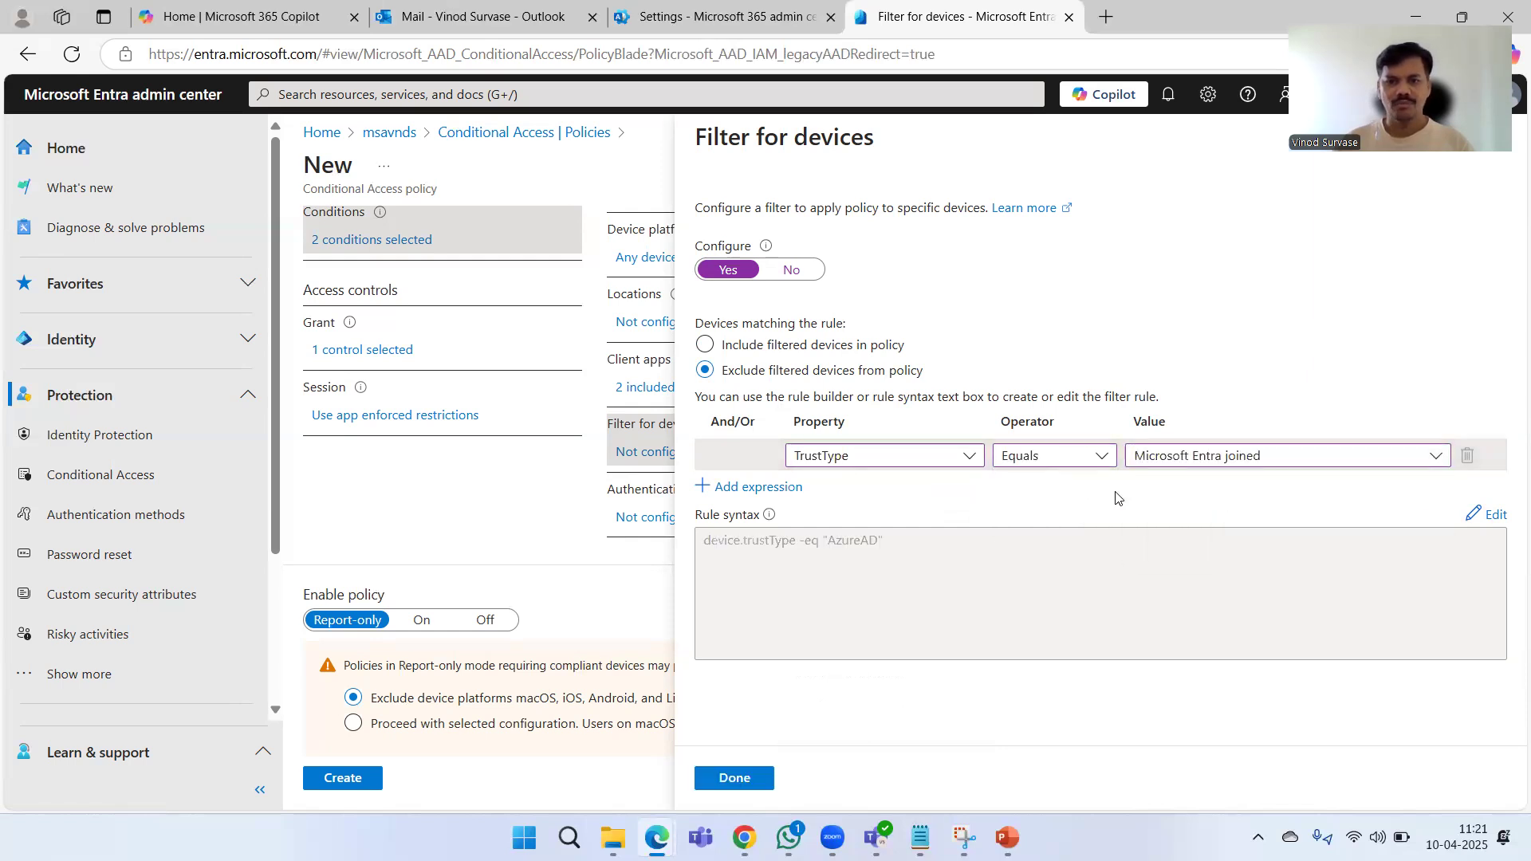
# - Add a second device filter expression joined with And, TrustType Equals Microsoft Entra hybrid joined, keeping no further expressions in the rule
pyautogui.click(761, 488)
pyautogui.click(902, 488)
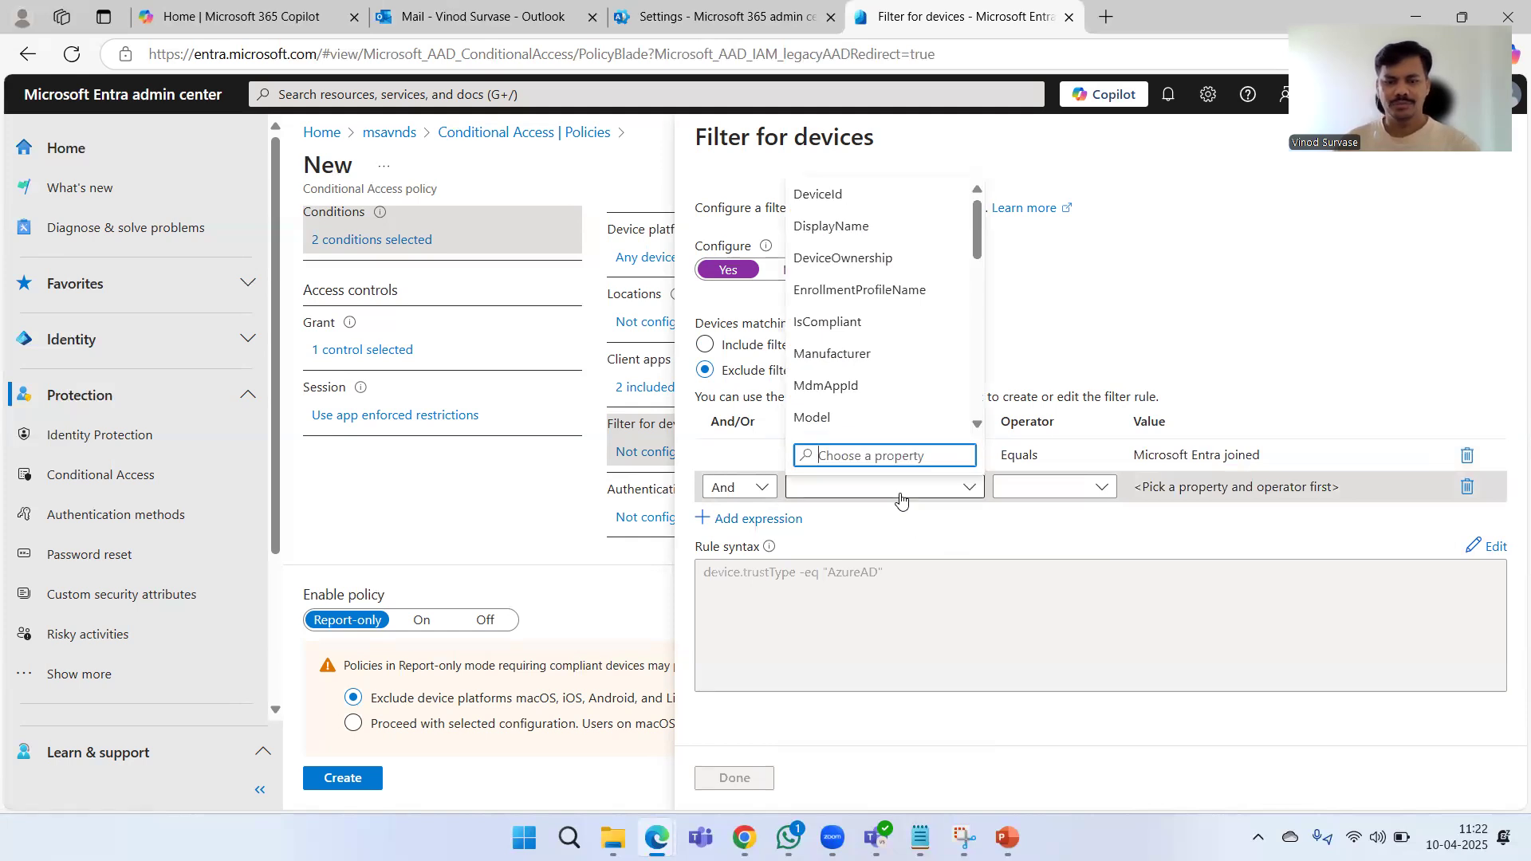
pyautogui.write('tru')
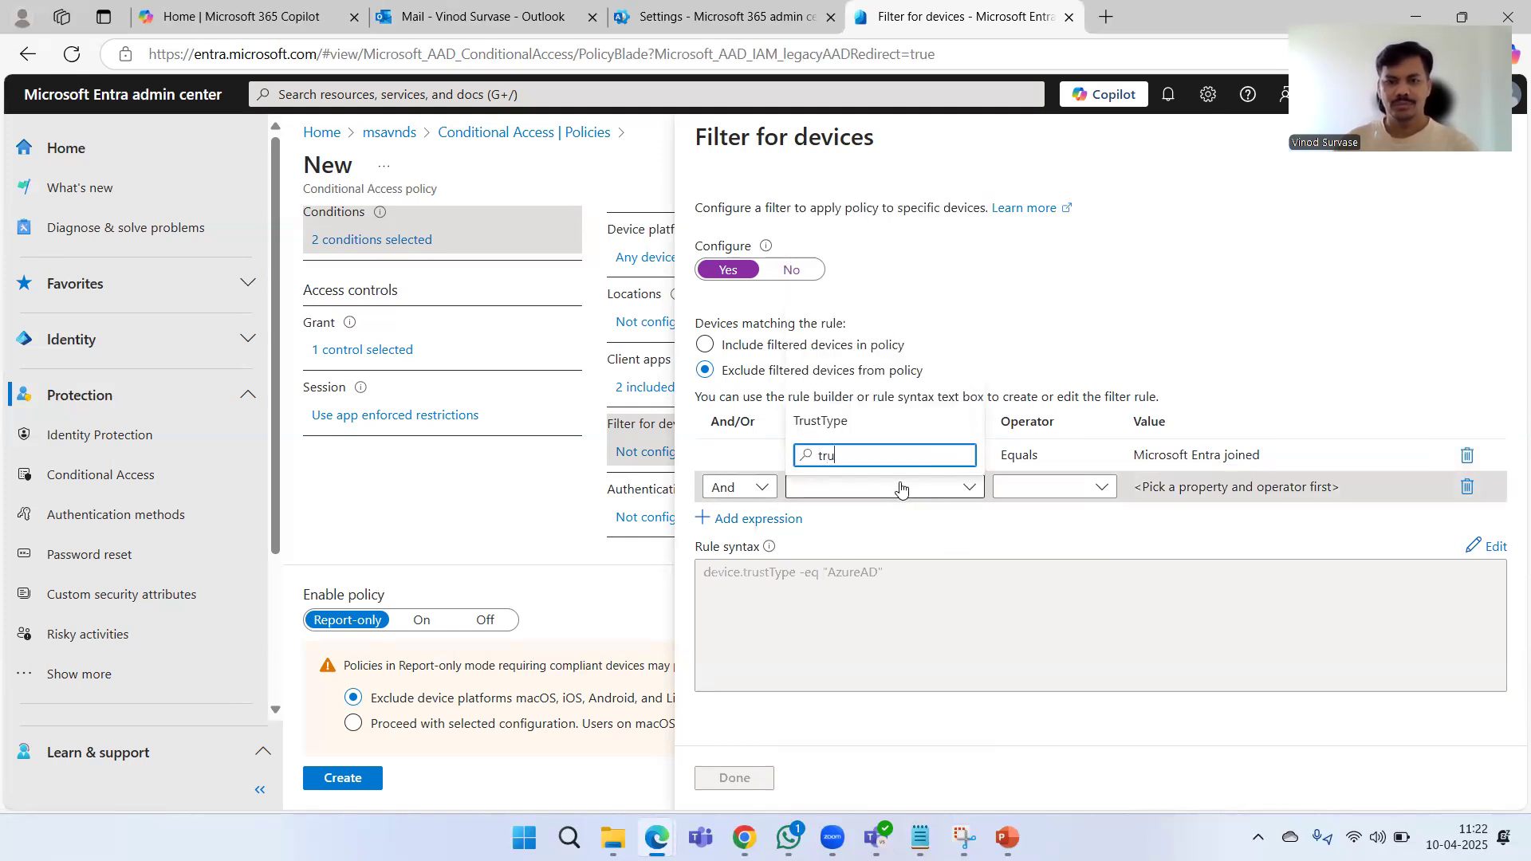
pyautogui.click(867, 422)
pyautogui.click(1029, 488)
pyautogui.click(1031, 514)
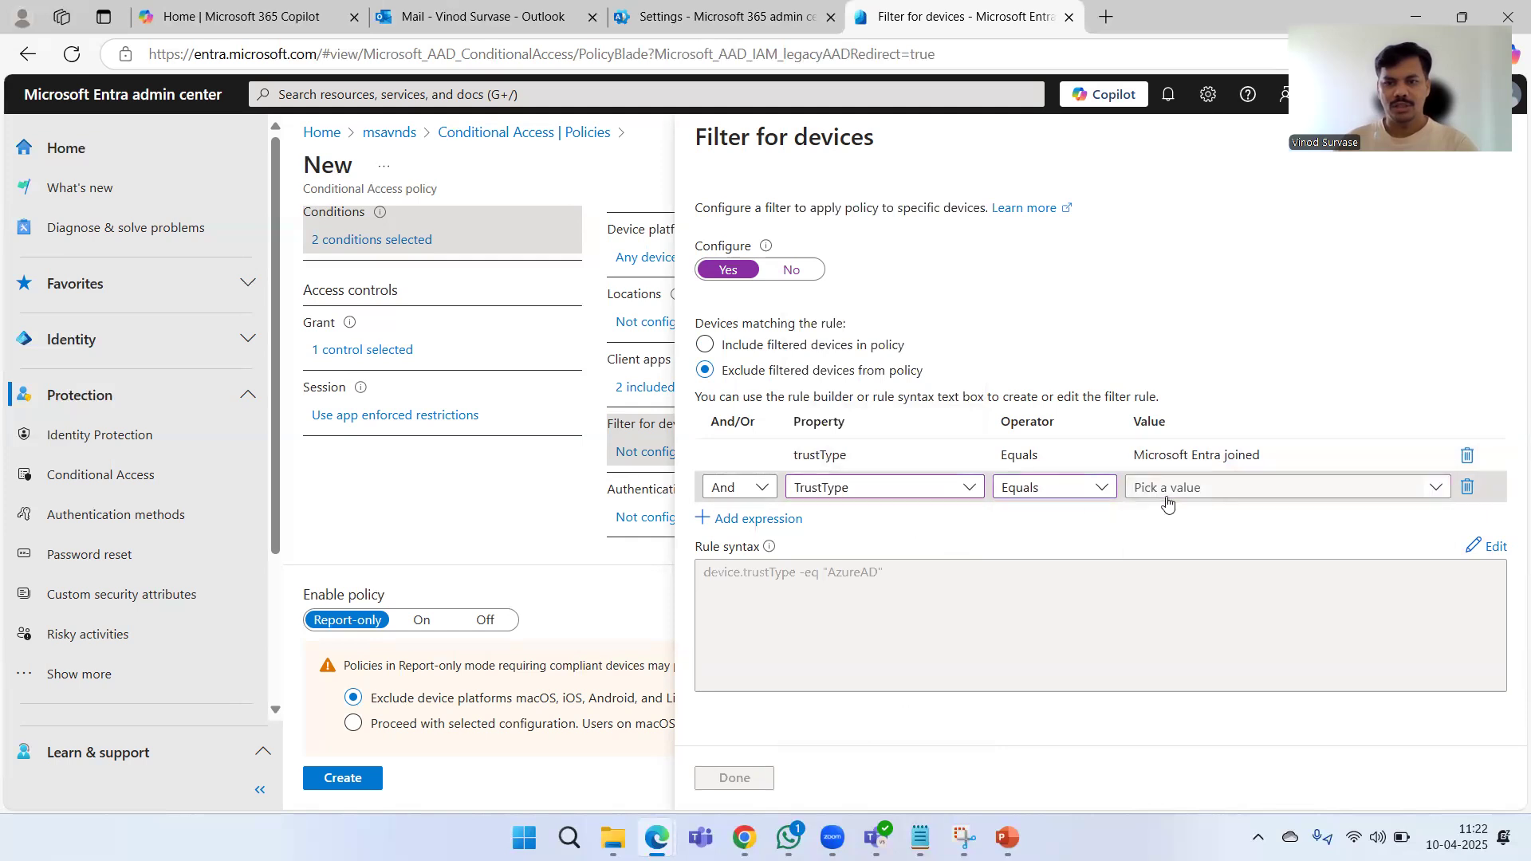
pyautogui.click(1206, 491)
pyautogui.click(1231, 550)
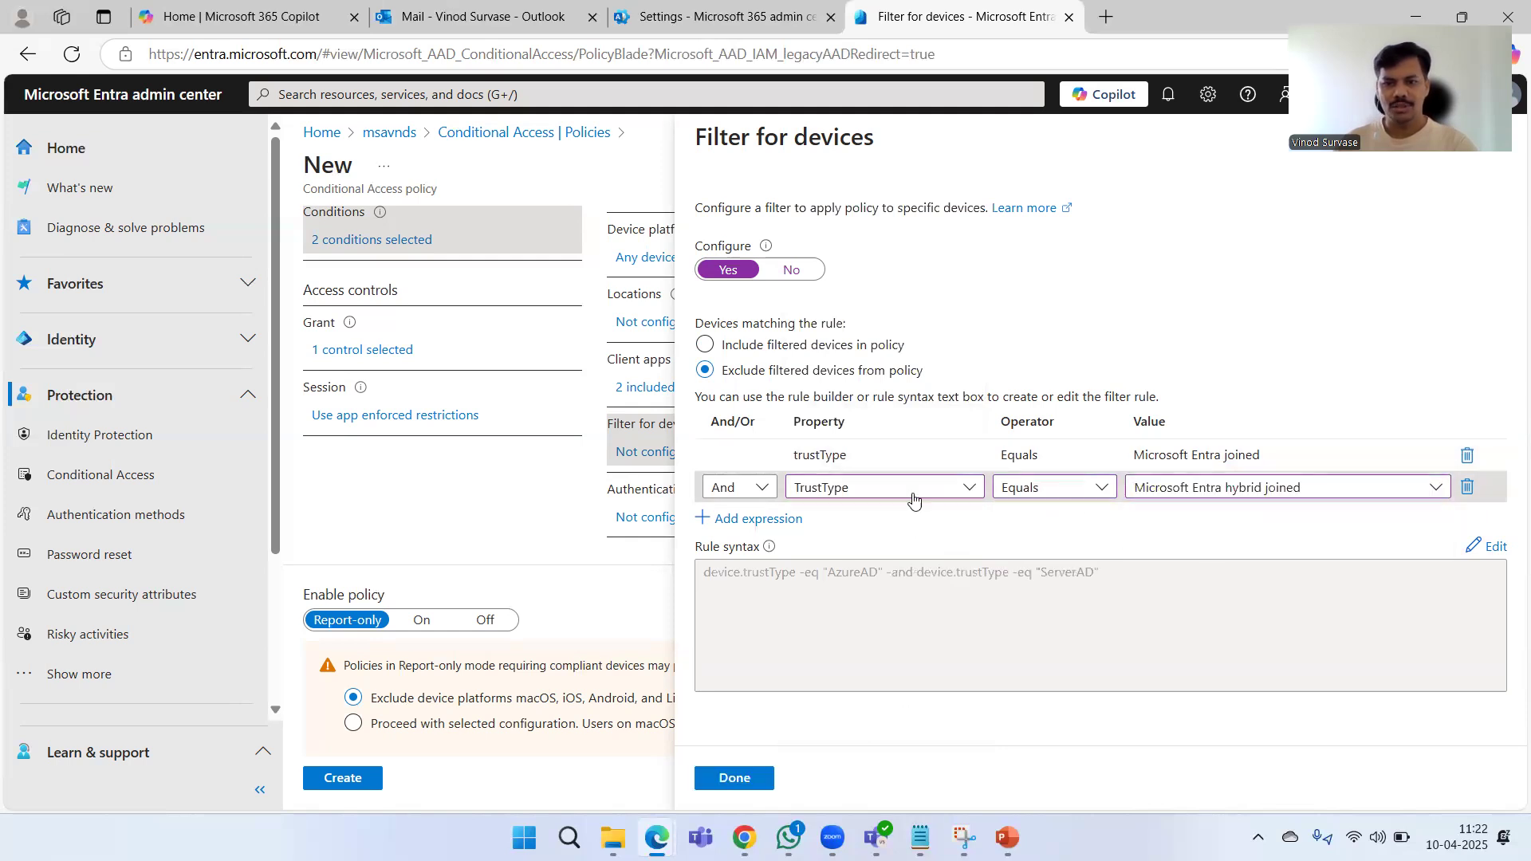
pyautogui.click(779, 520)
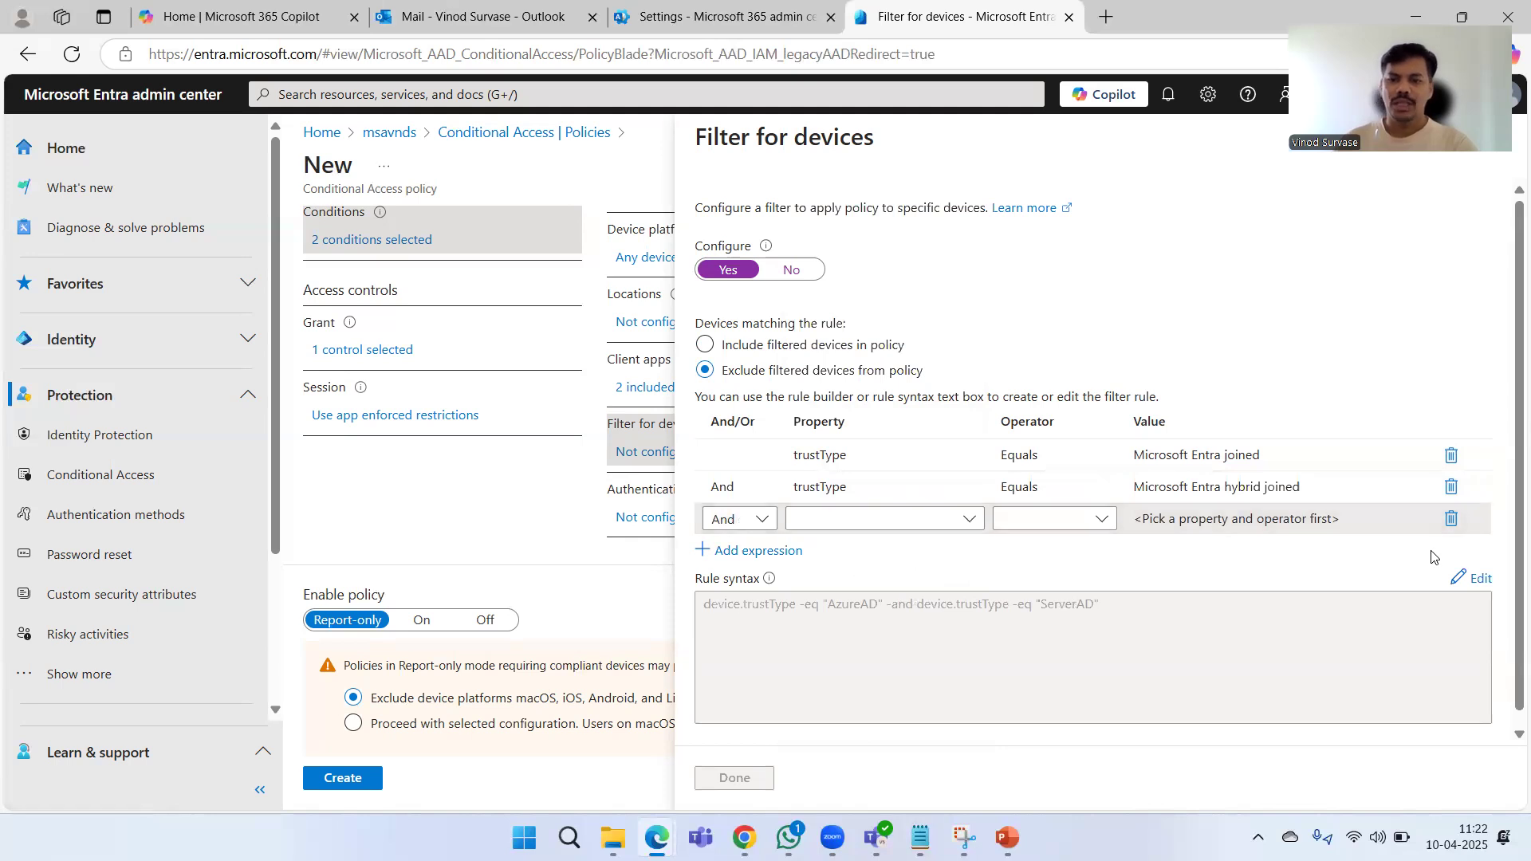
pyautogui.click(1450, 519)
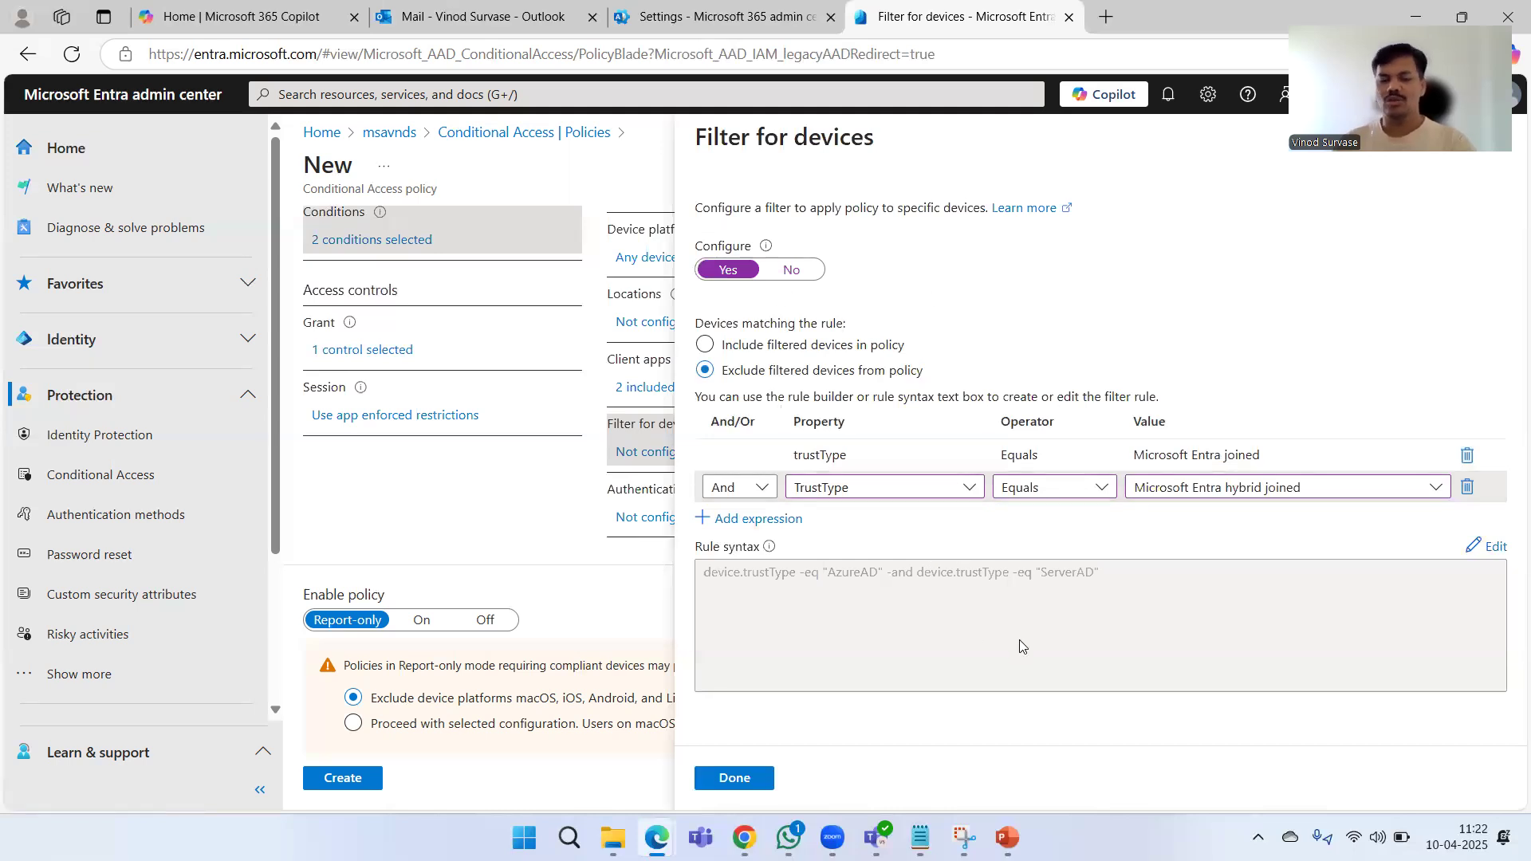
# - Apply the device filter to the policy and review the policy's assignments, conditions and access controls
pyautogui.click(742, 779)
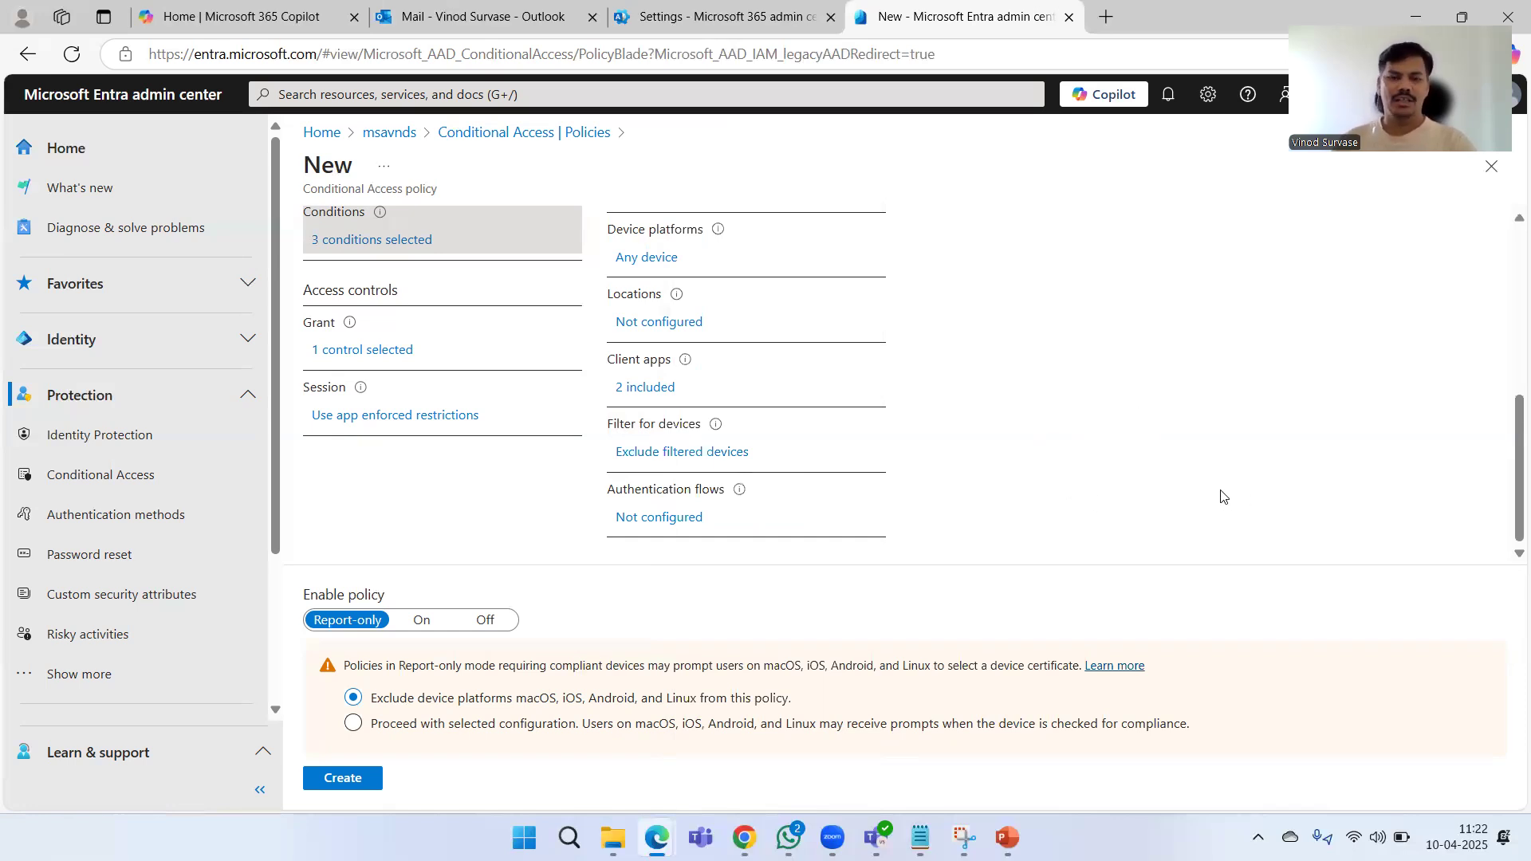
pyautogui.scroll(5, 1213, 499)
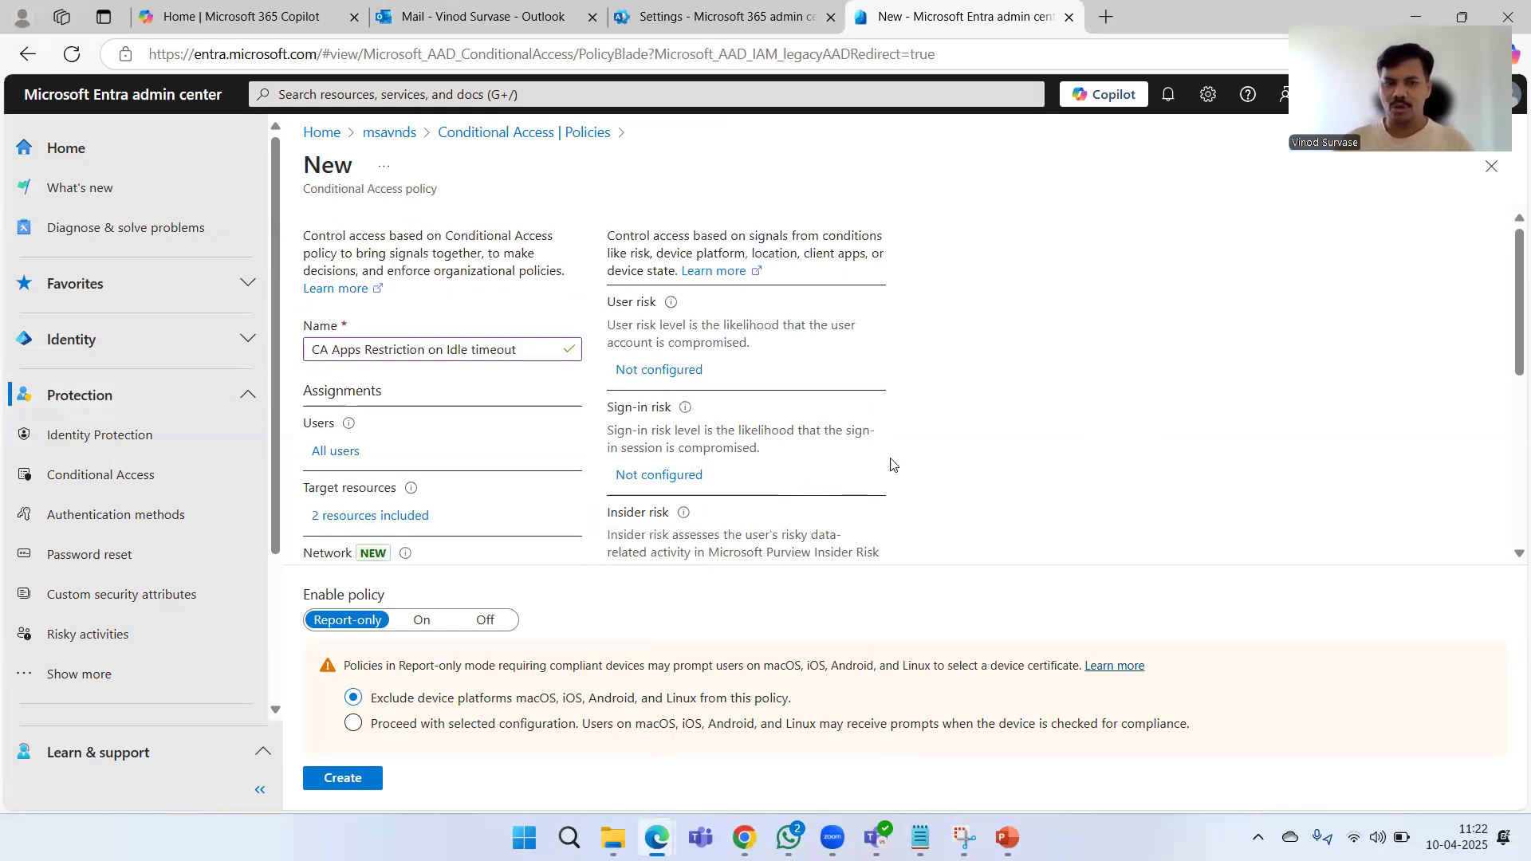
pyautogui.scroll(-5, 1028, 478)
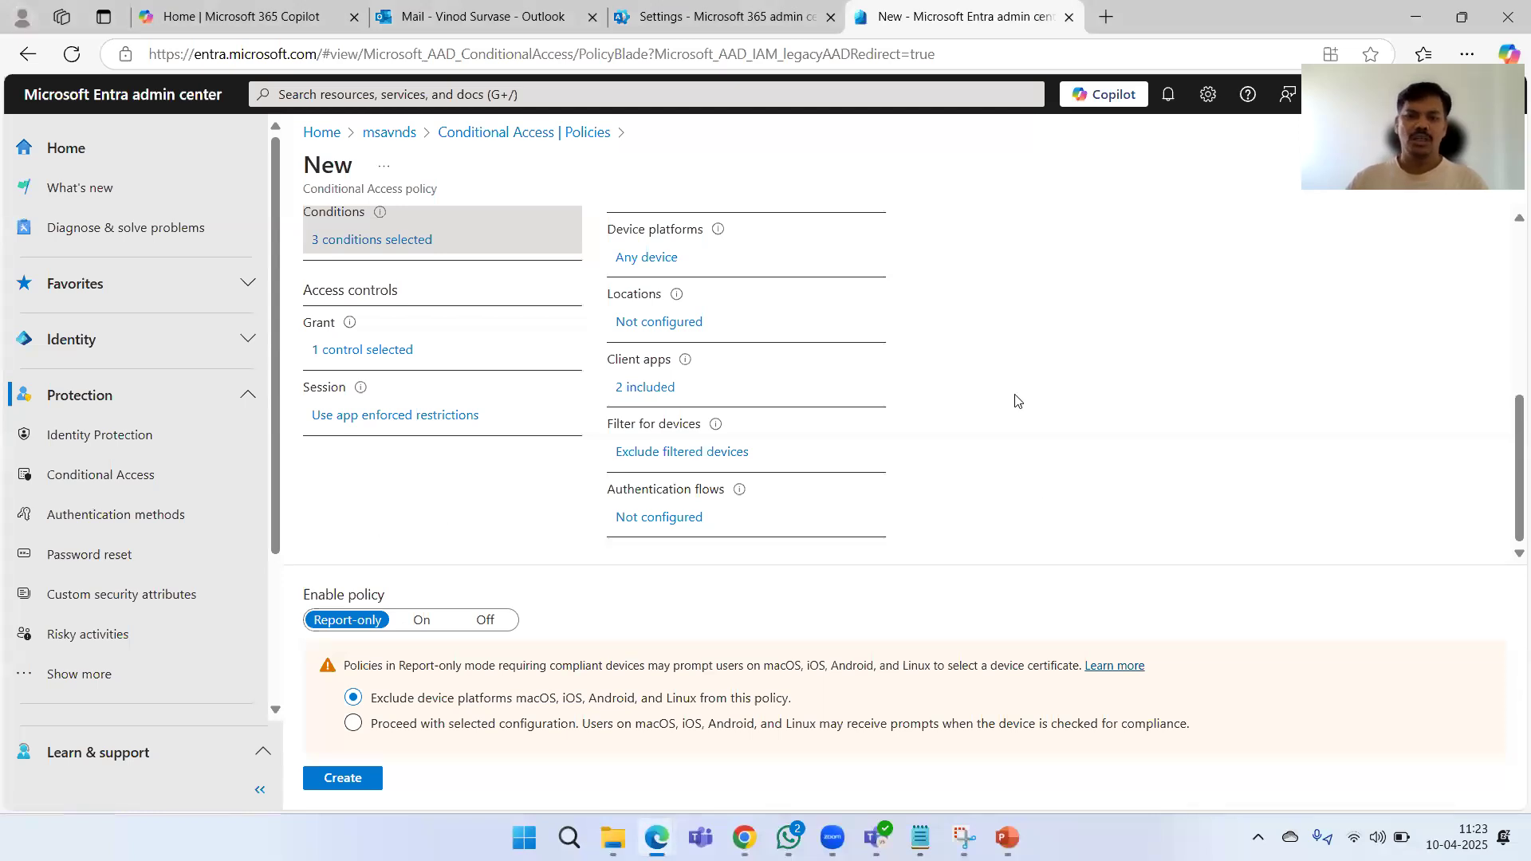
# - In the policy's session controls, enable sign-in frequency with periodic reauthentication every 3 hours
pyautogui.click(411, 417)
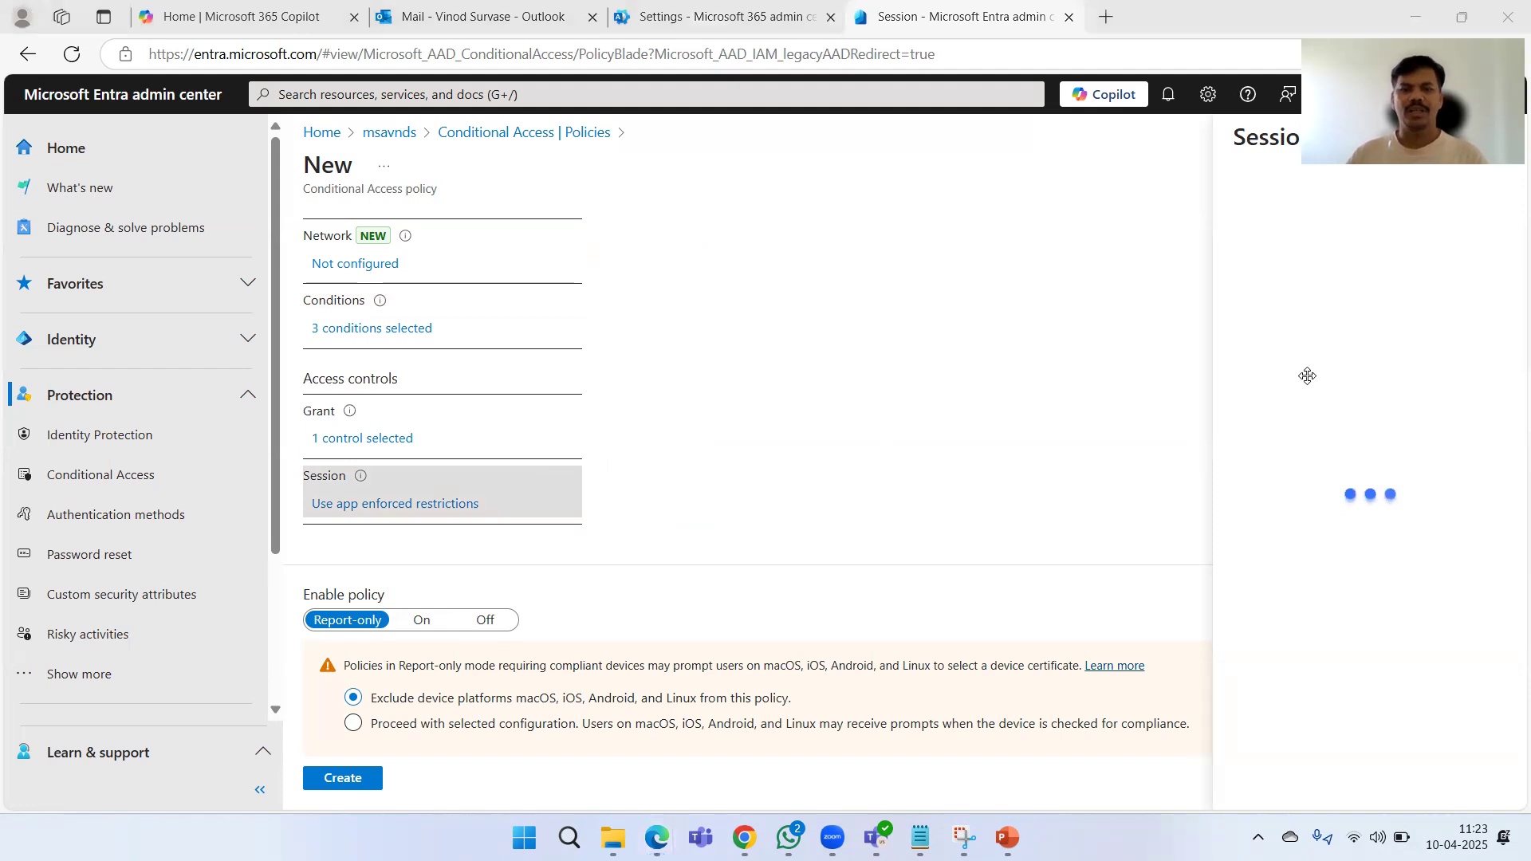
pyautogui.click(1025, 727)
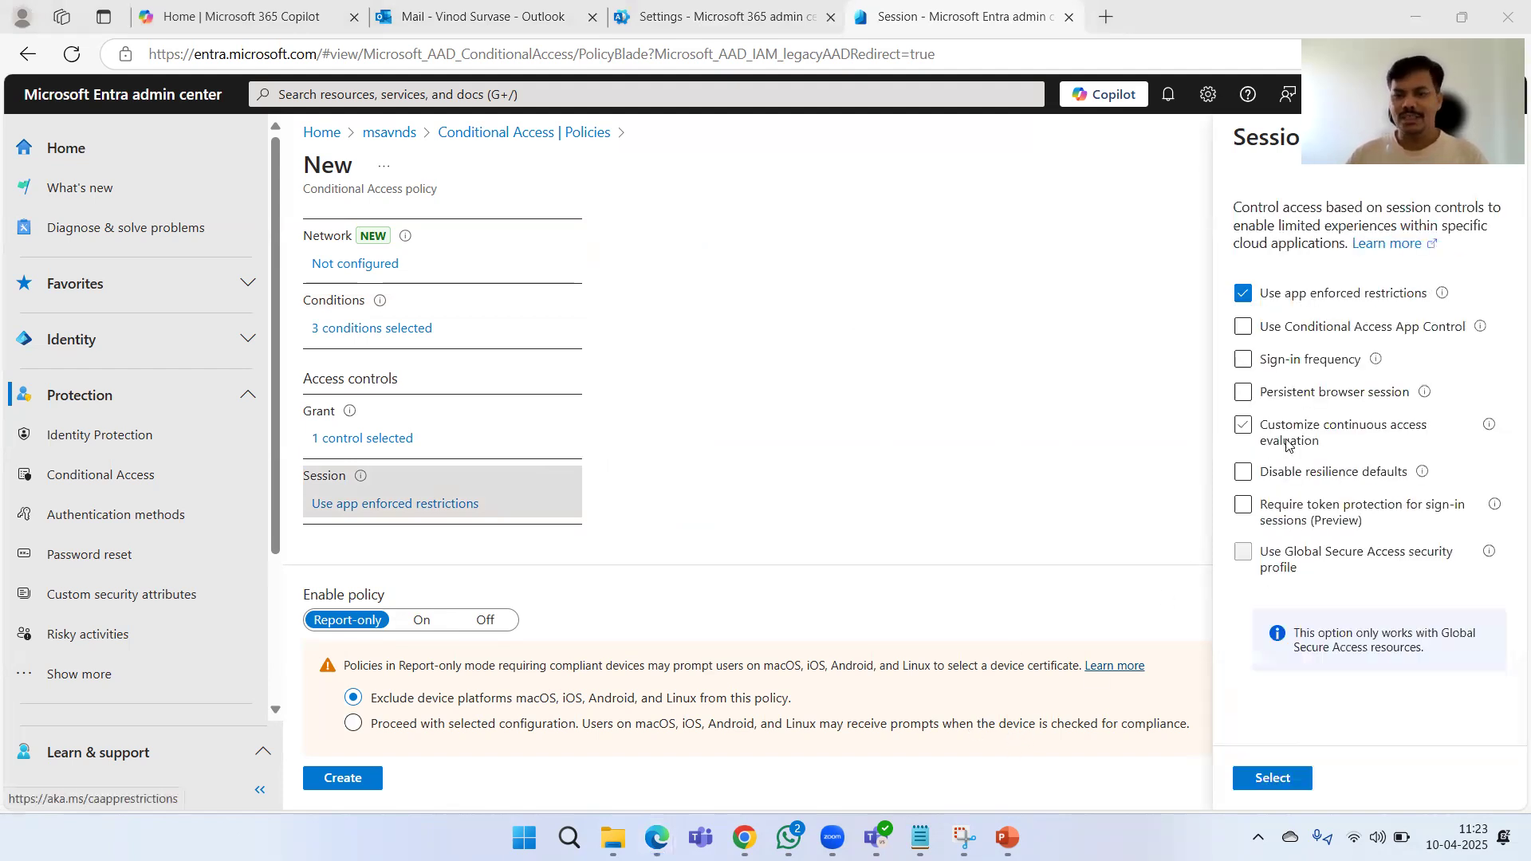
pyautogui.click(1243, 360)
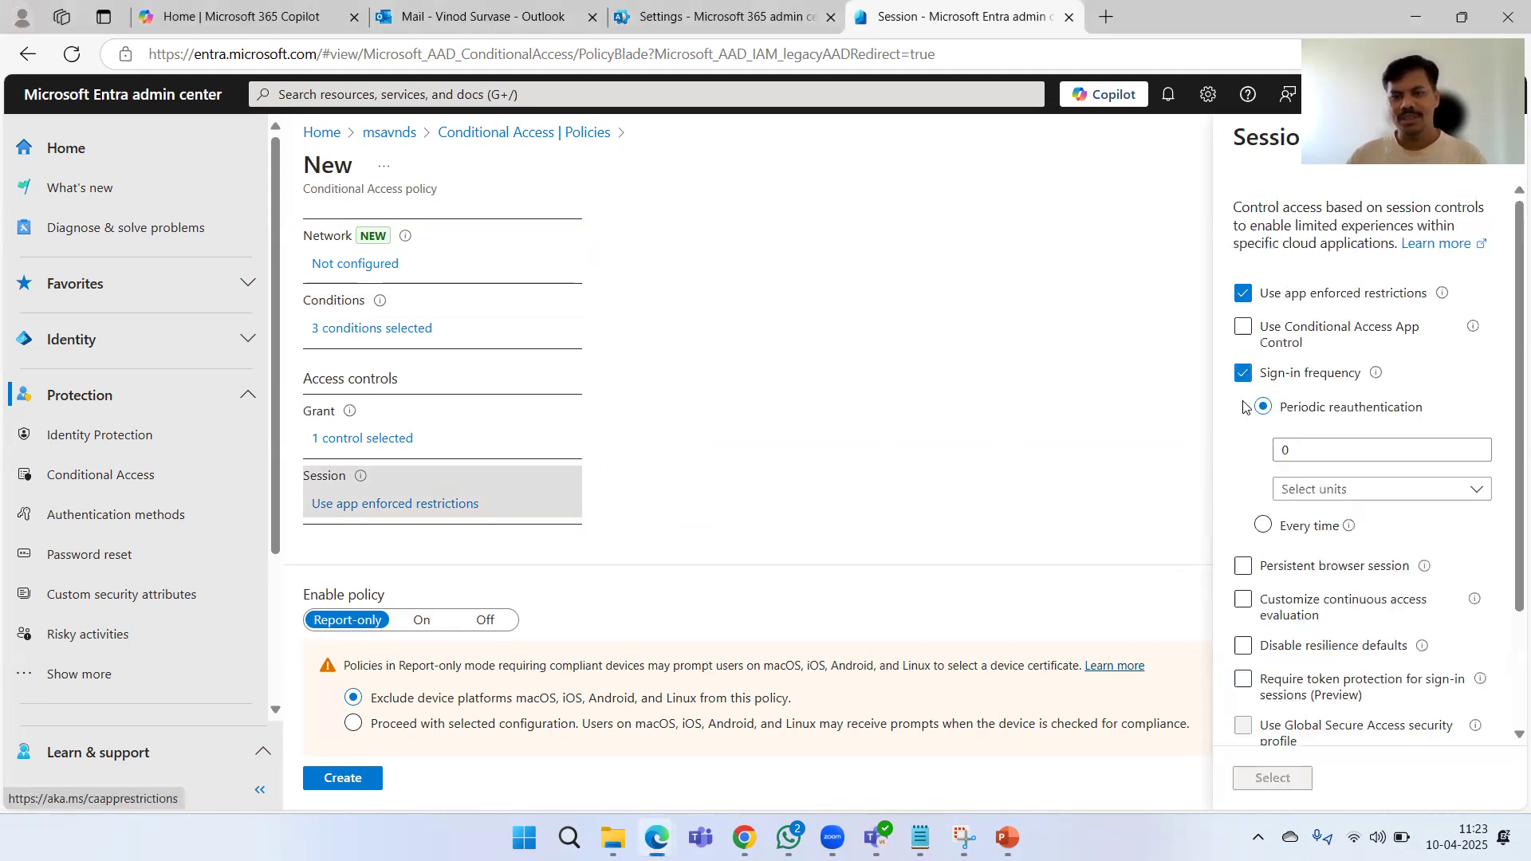
pyautogui.moveTo(1304, 449); pyautogui.dragTo(1266, 449)
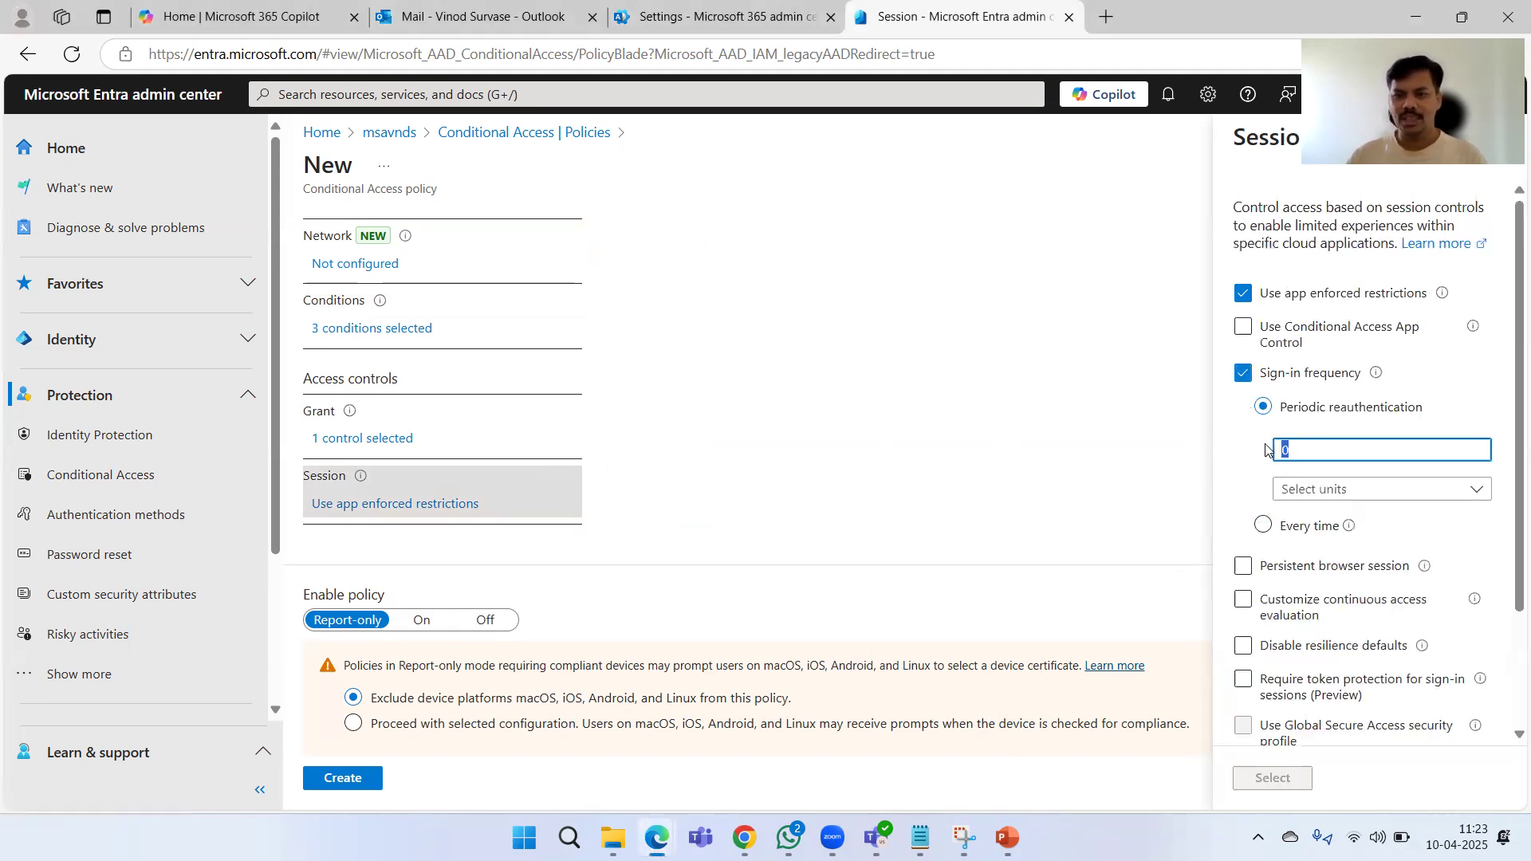
pyautogui.write('3')
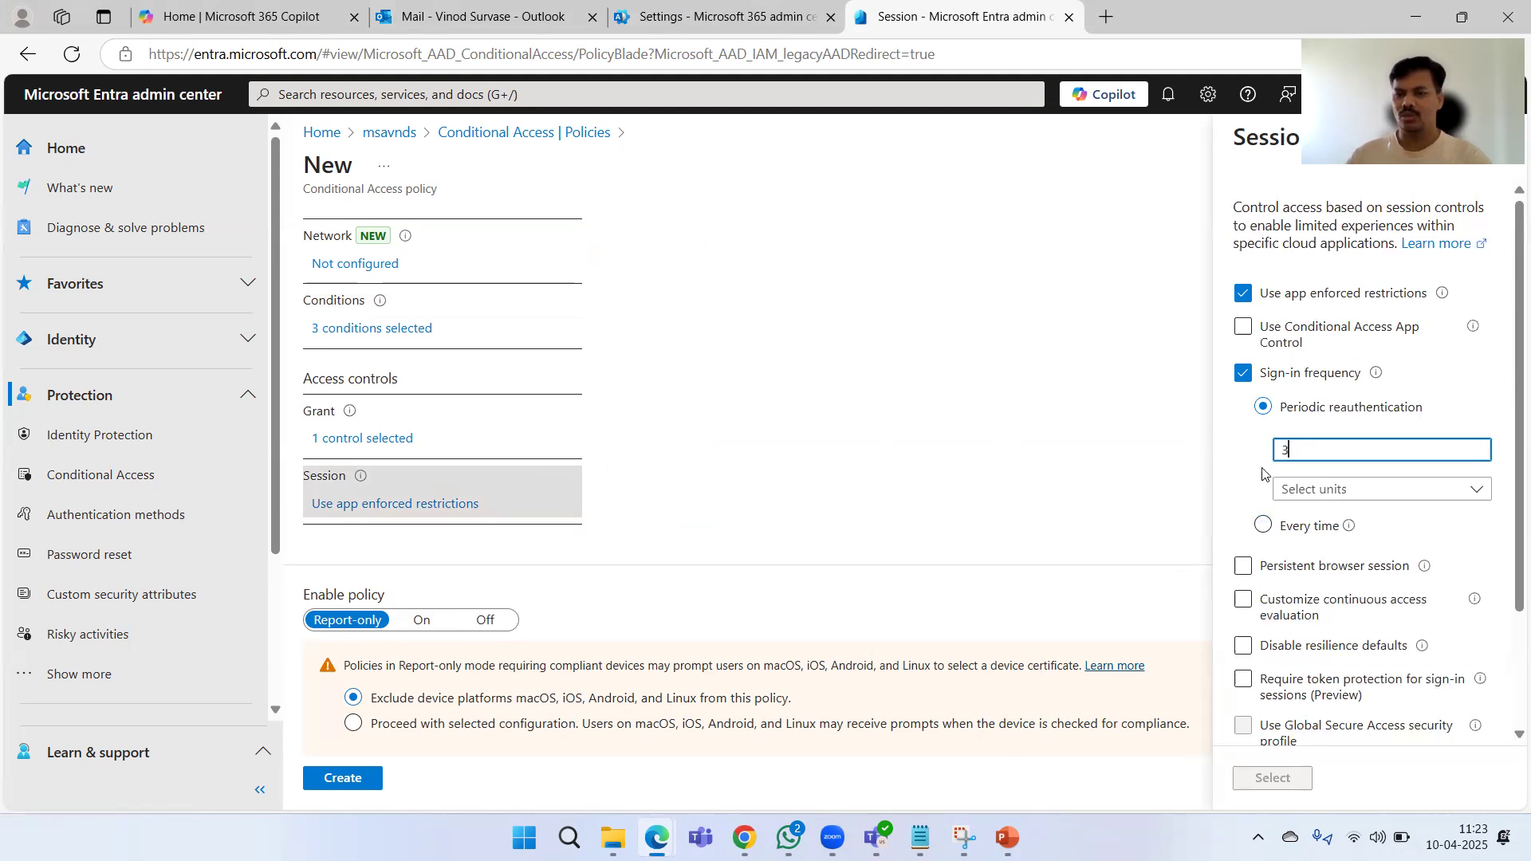
pyautogui.click(1332, 490)
pyautogui.click(1283, 520)
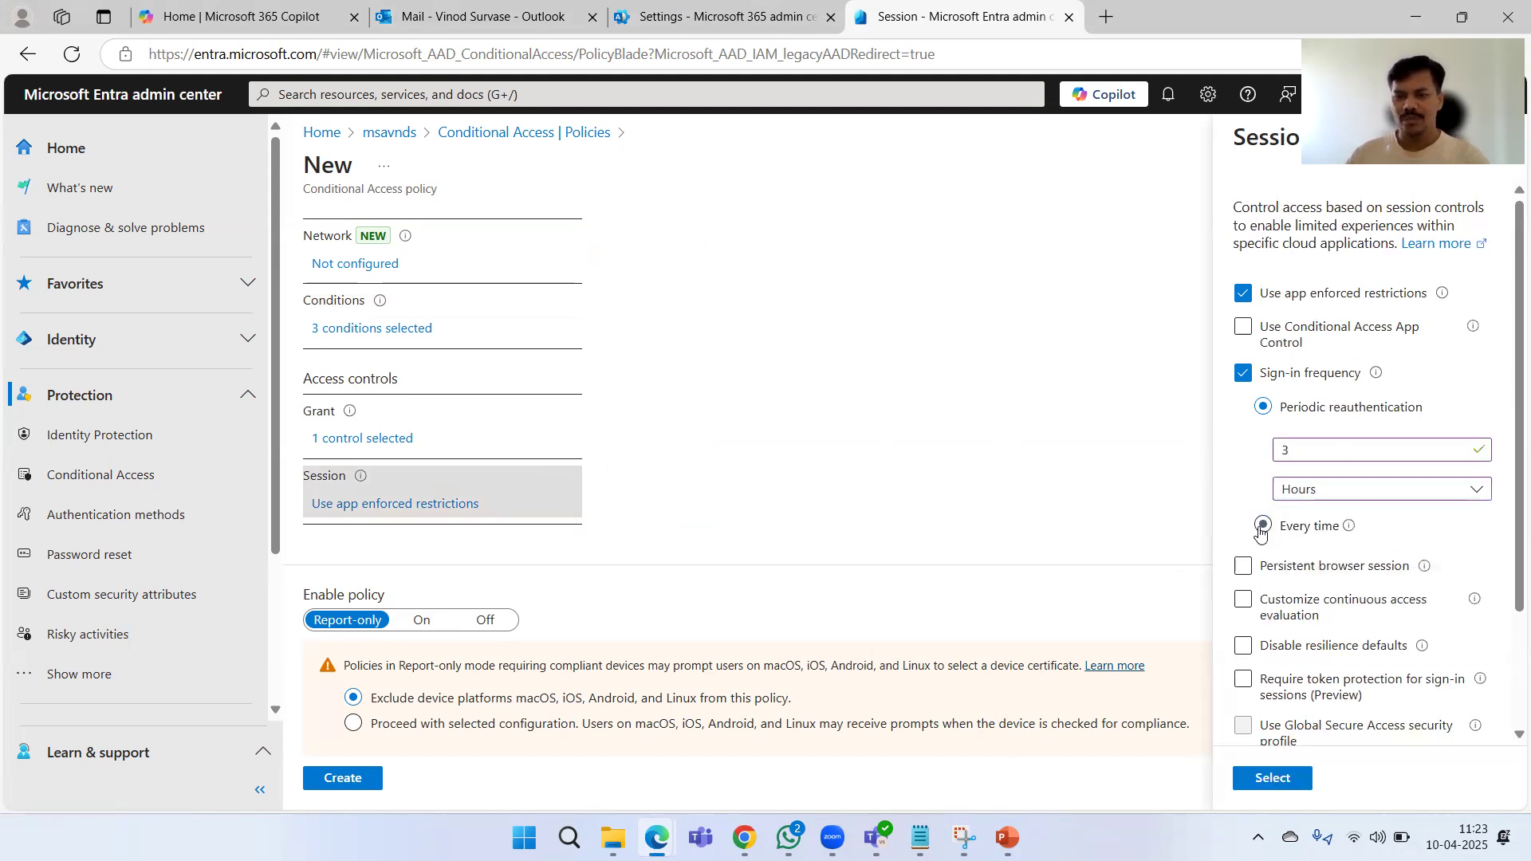
# - Try to set a persistent browser session option in the session controls, then clear that control
pyautogui.click(1242, 567)
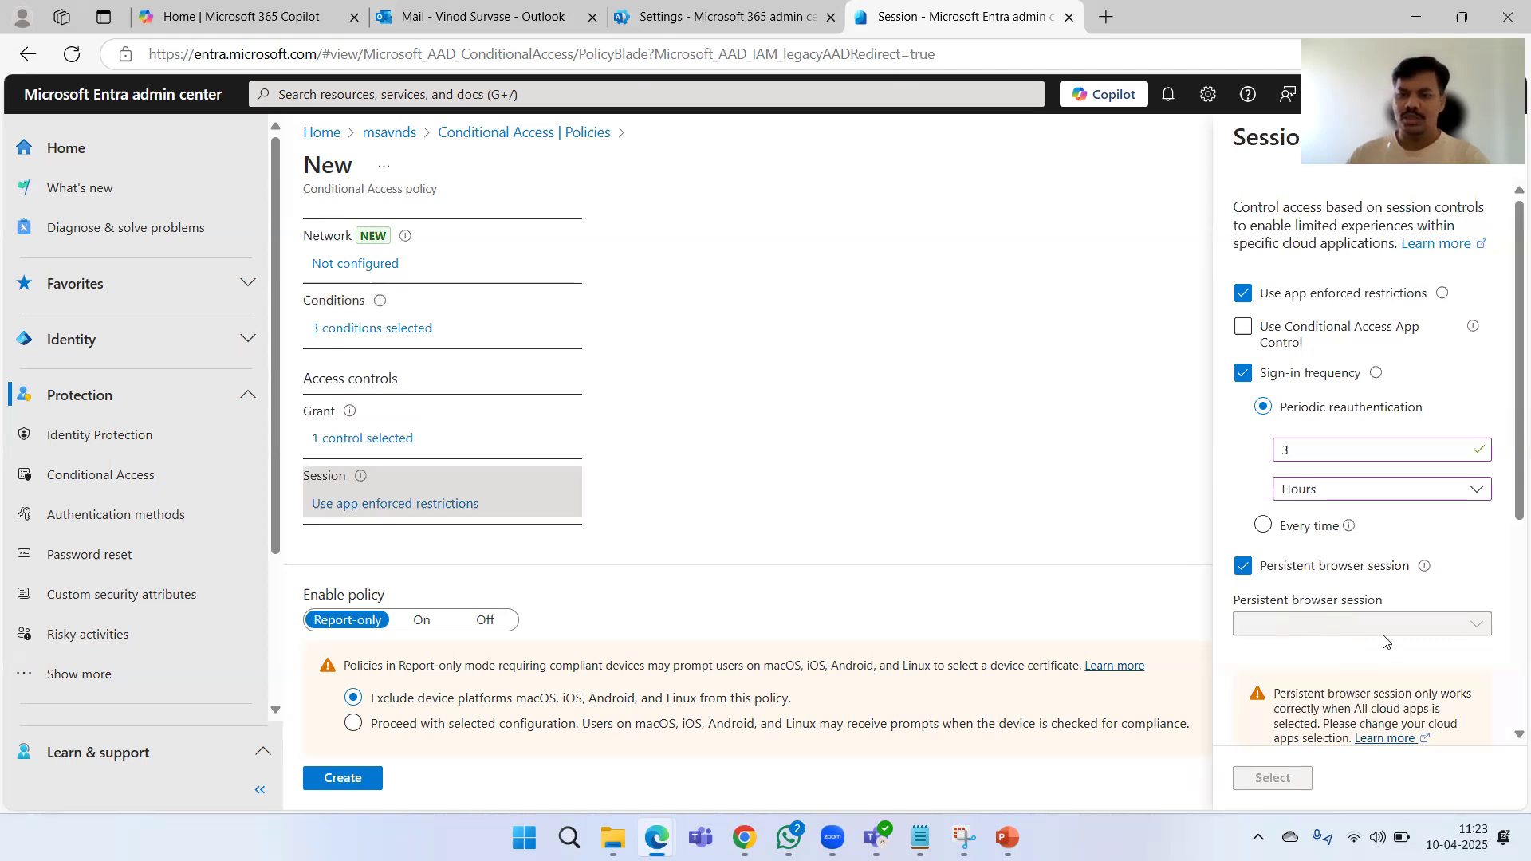
pyautogui.scroll(-1, 1385, 641)
pyautogui.moveTo(1366, 608); pyautogui.dragTo(1473, 618)
pyautogui.click(1316, 611)
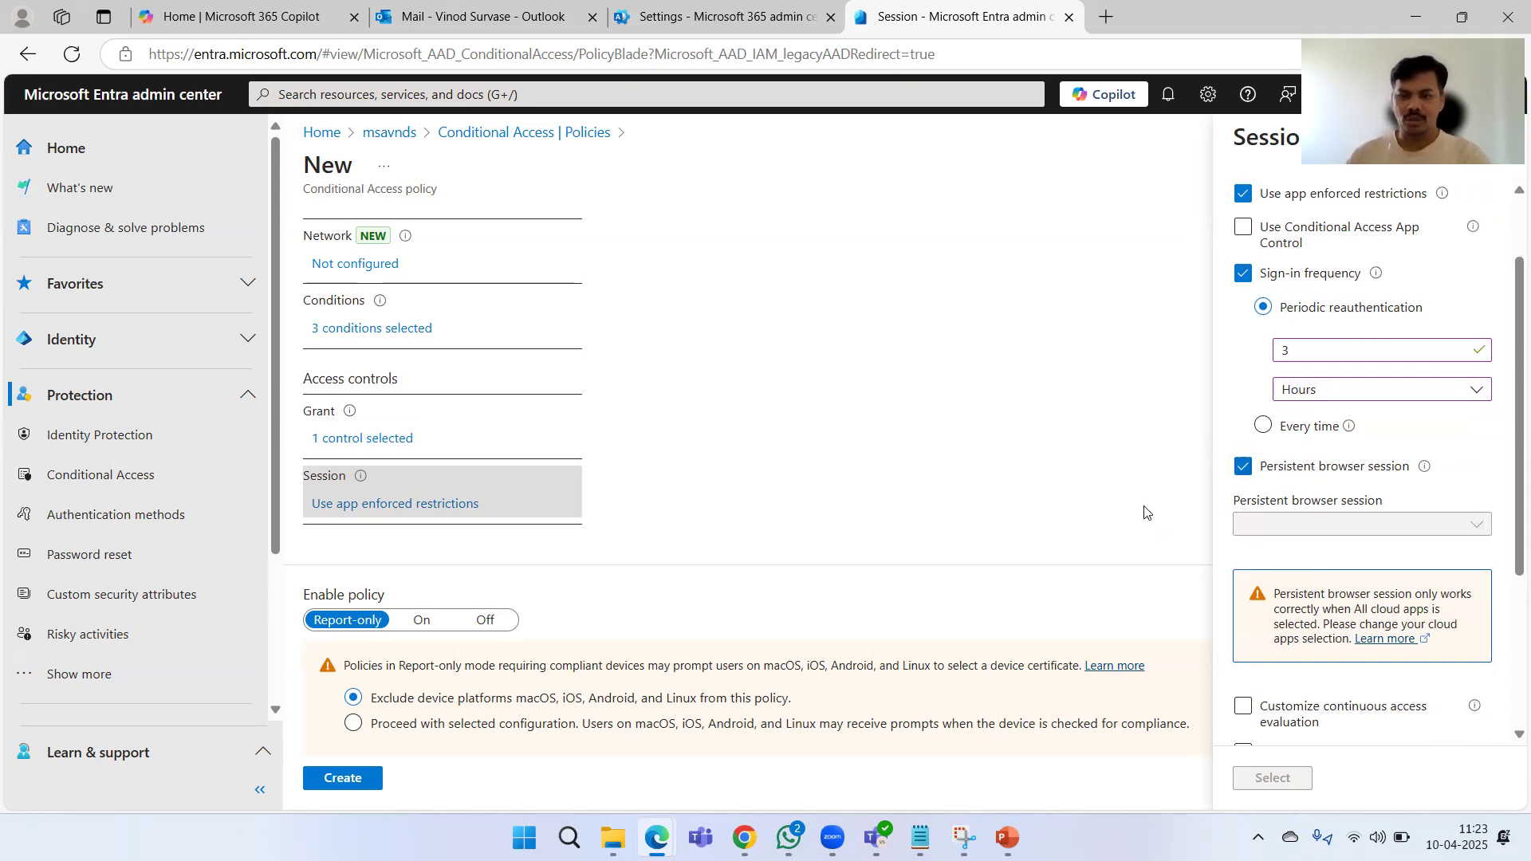
pyautogui.click(1243, 466)
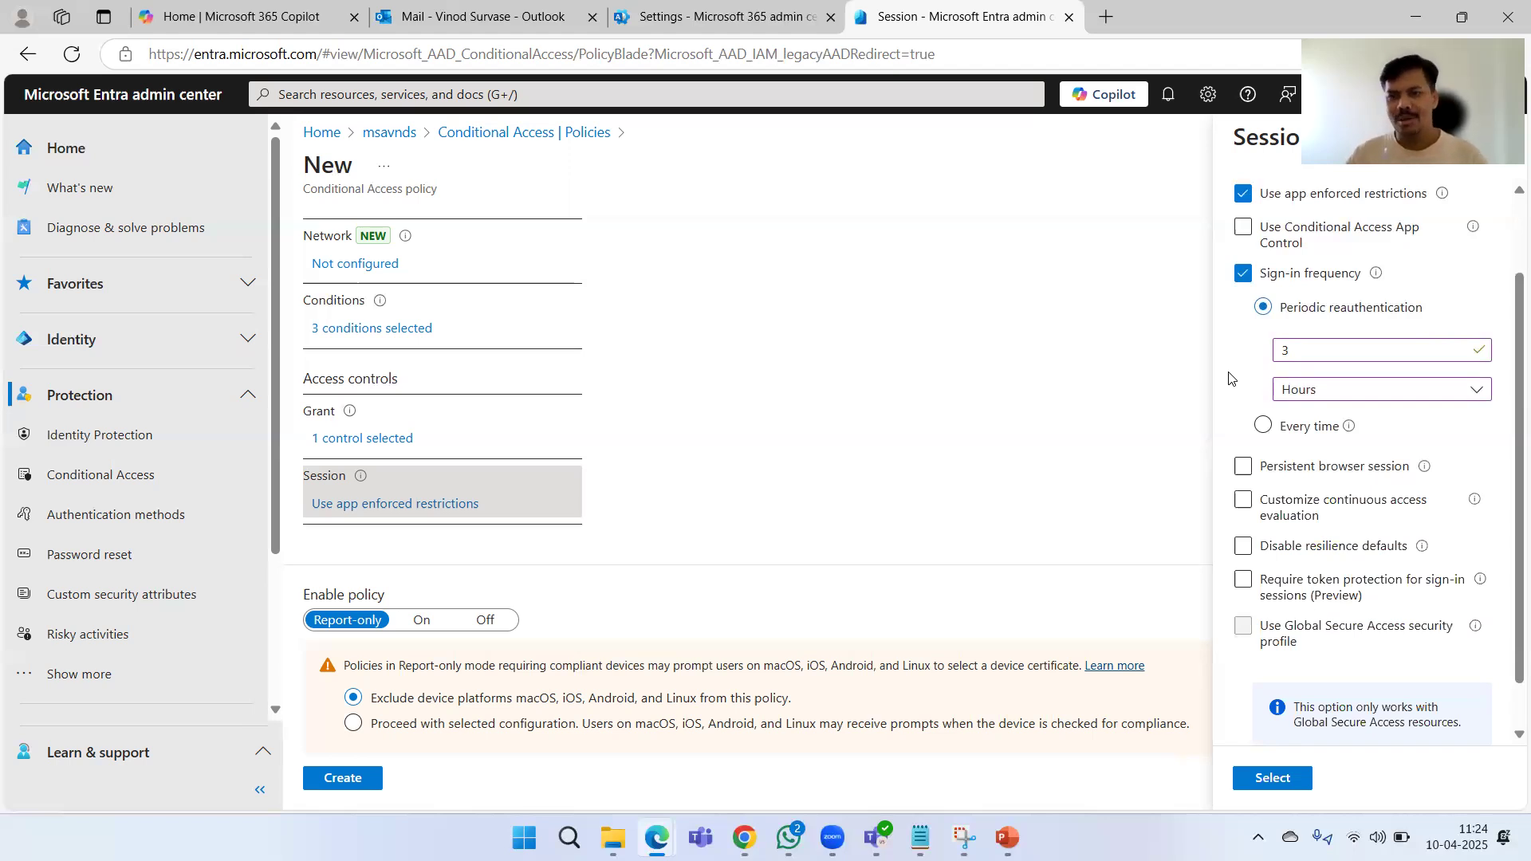
# - Remove the sign-in frequency control and apply the session settings with only app enforced restrictions selected
pyautogui.scroll(1, 1365, 438)
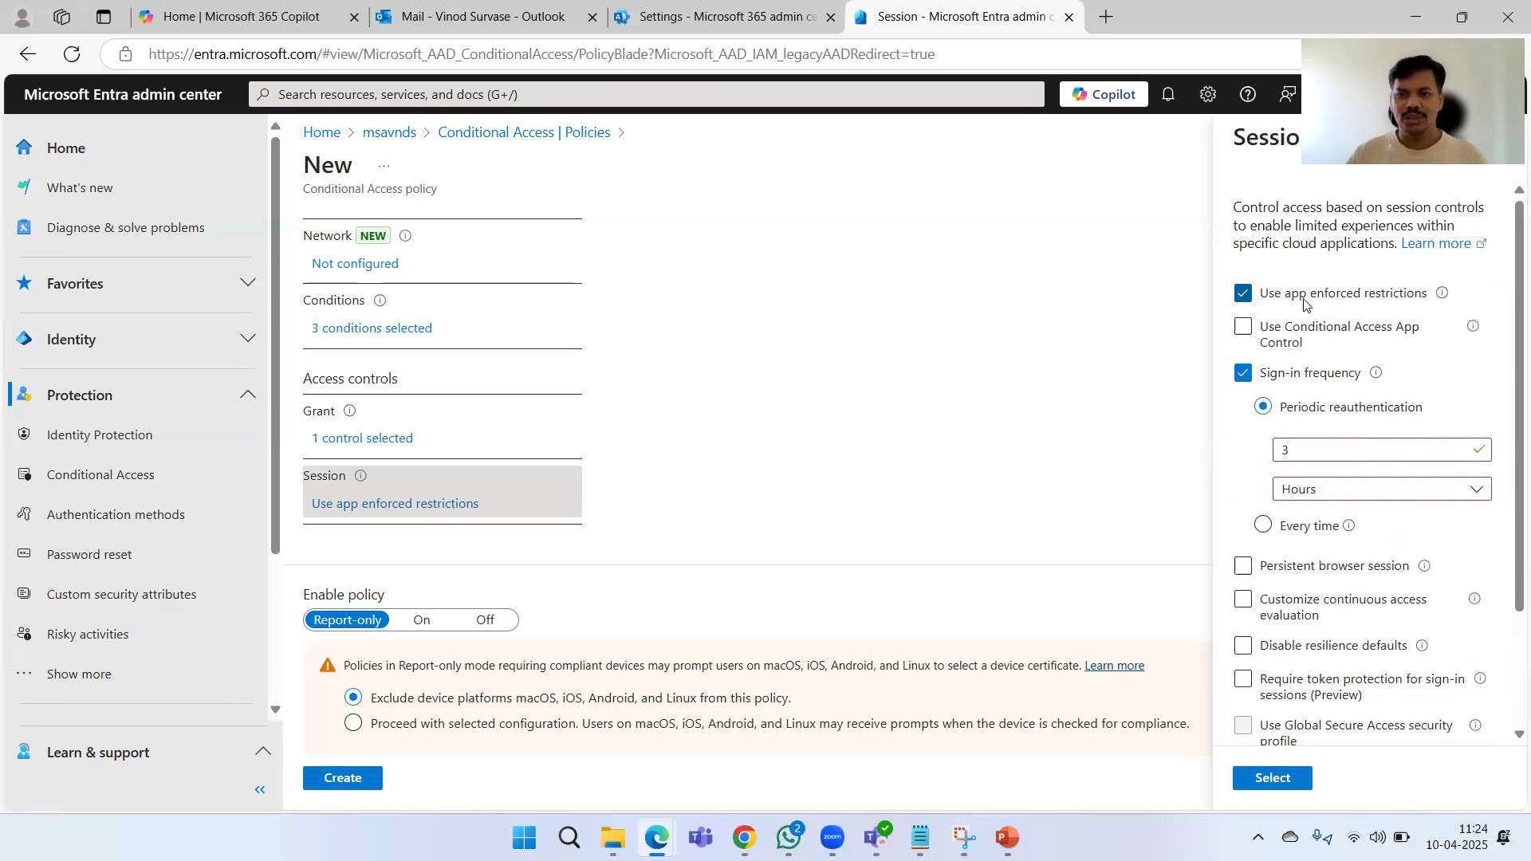
pyautogui.moveTo(1304, 302); pyautogui.dragTo(1367, 301)
pyautogui.moveTo(1278, 375); pyautogui.dragTo(1356, 374)
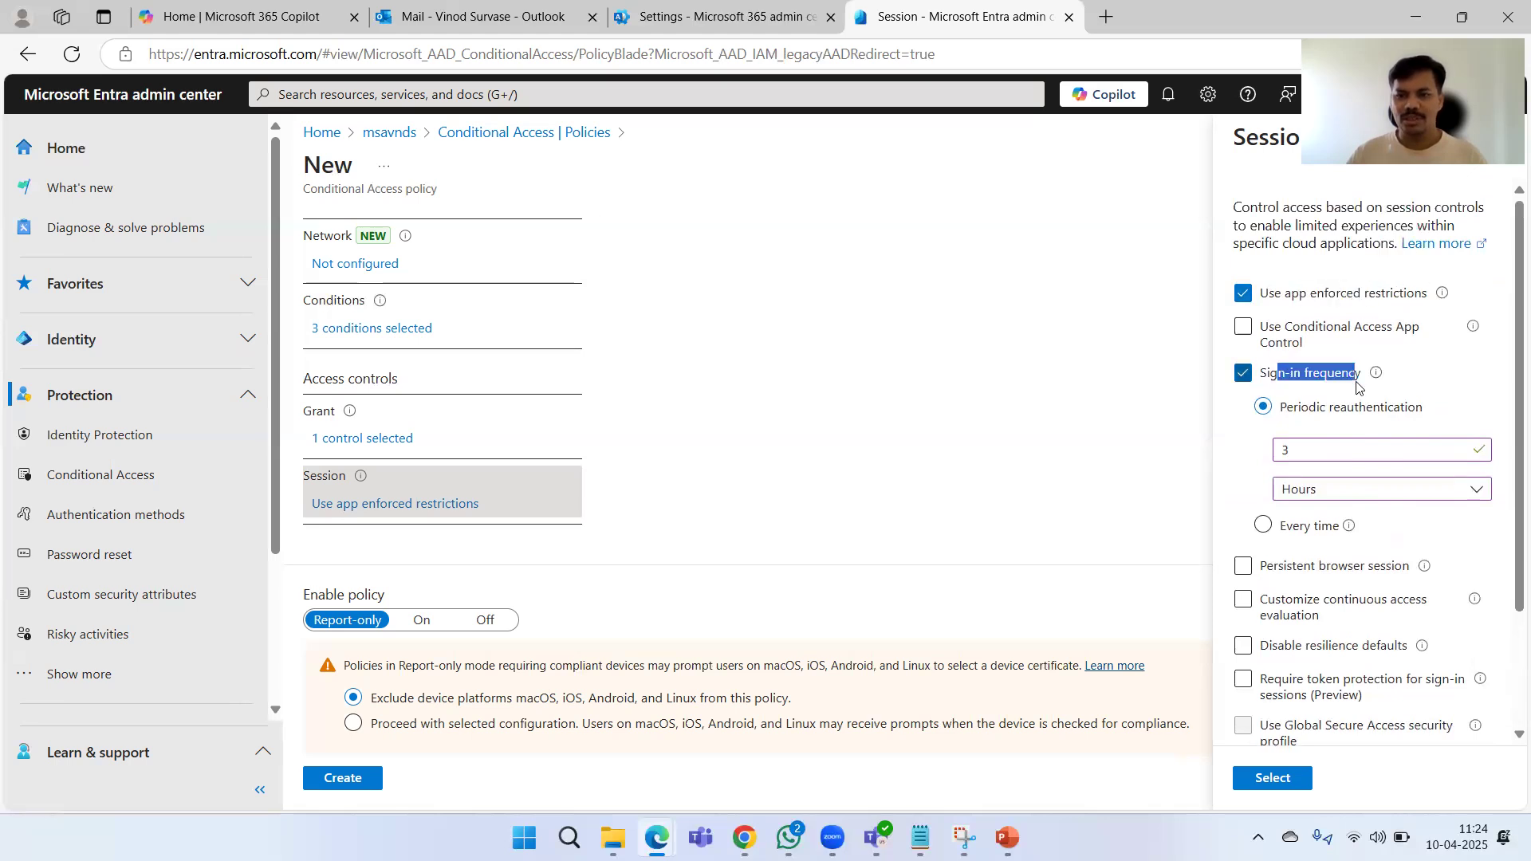
pyautogui.click(1242, 472)
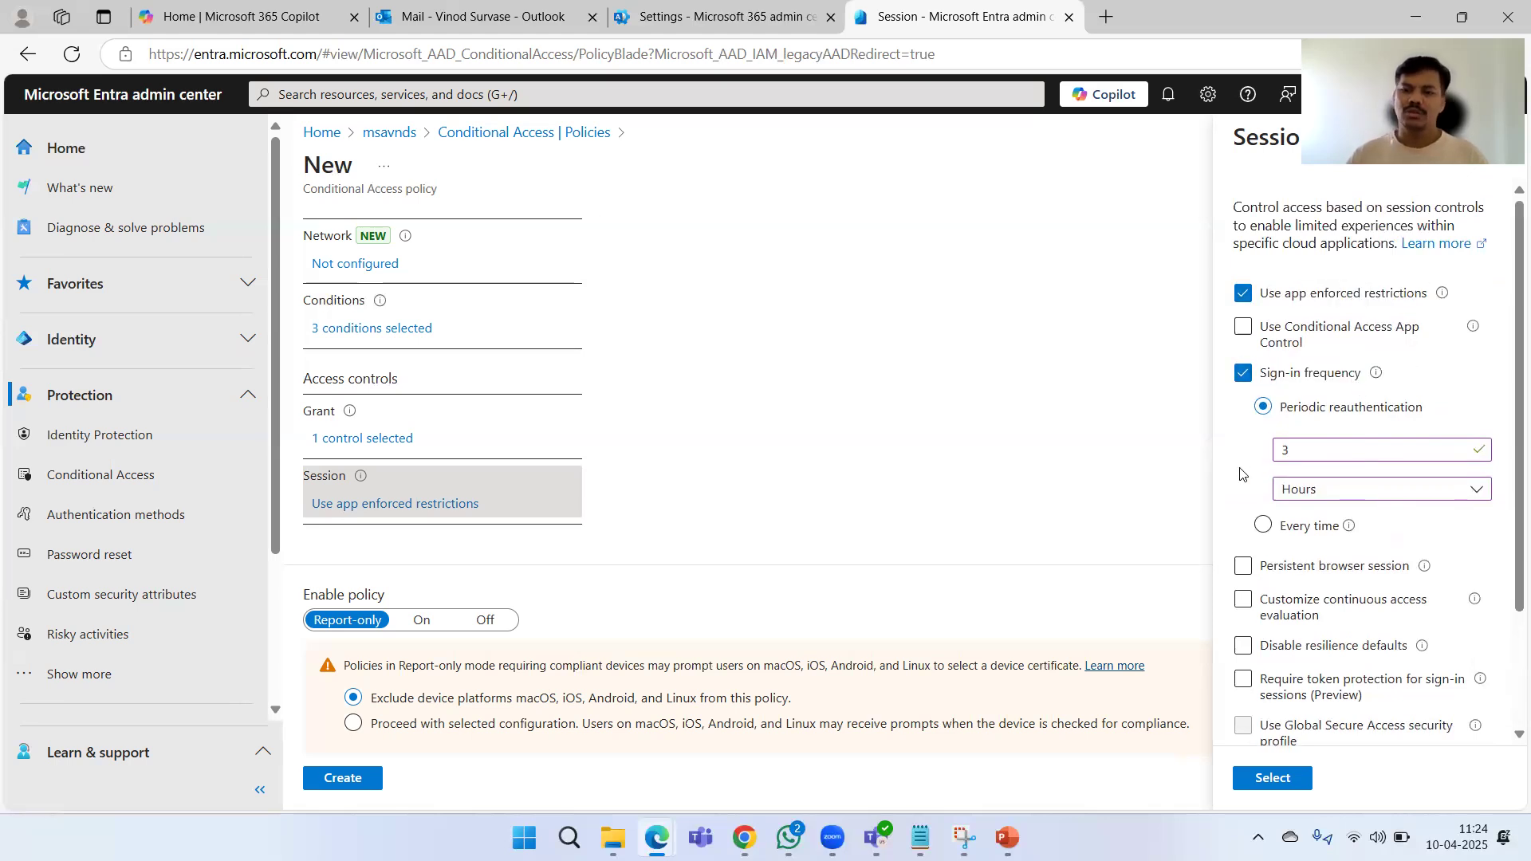
pyautogui.click(1243, 374)
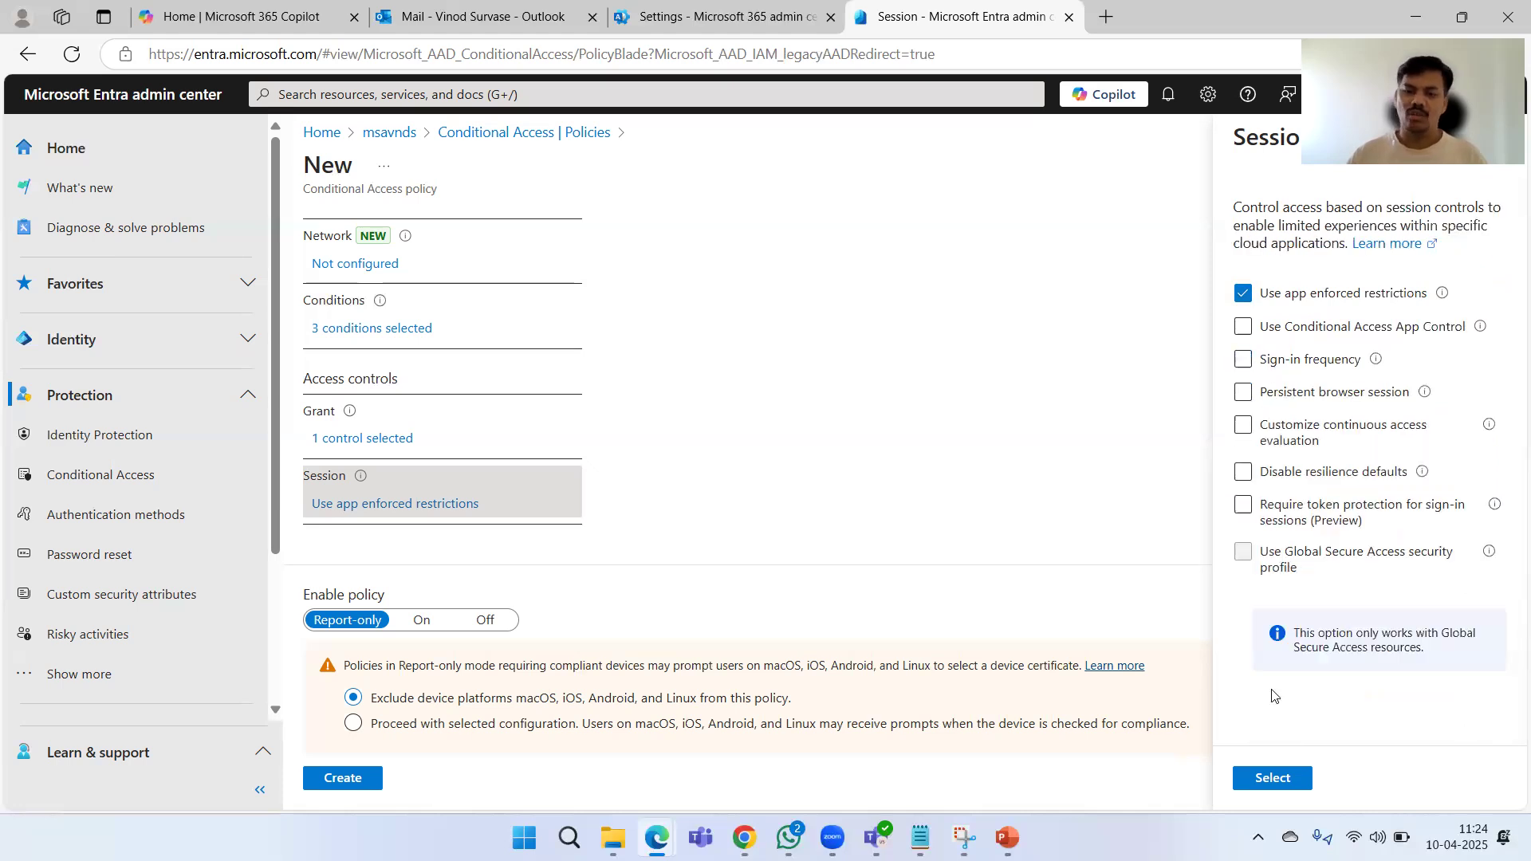
pyautogui.click(1273, 777)
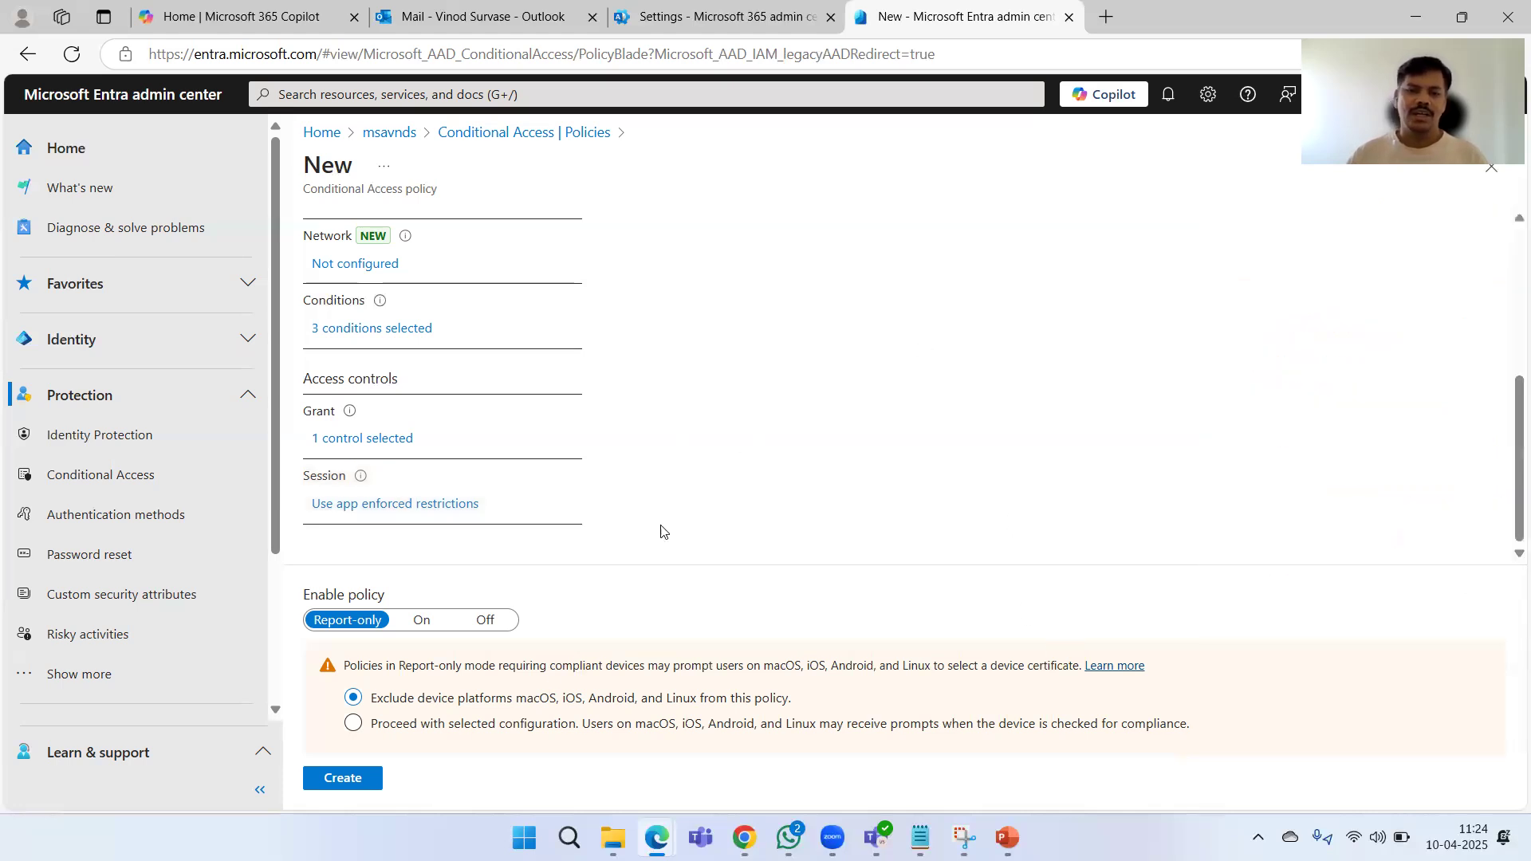
# - Create the Conditional Access policy in Report-only mode, keeping macOS, iOS, Android, and Linux device platforms excluded
pyautogui.click(345, 780)
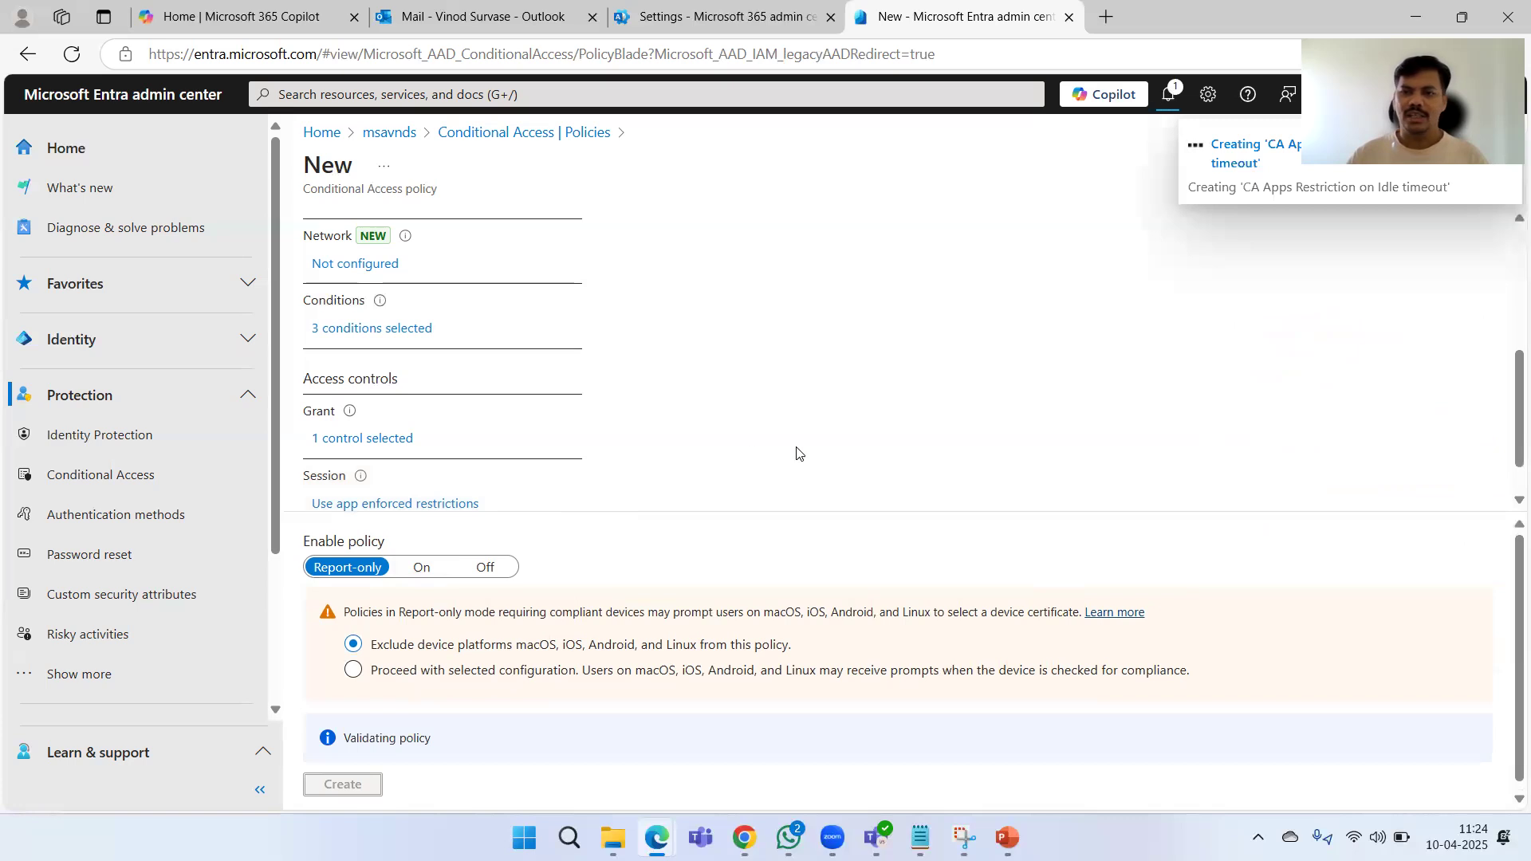
pyautogui.scroll(4, 677, 445)
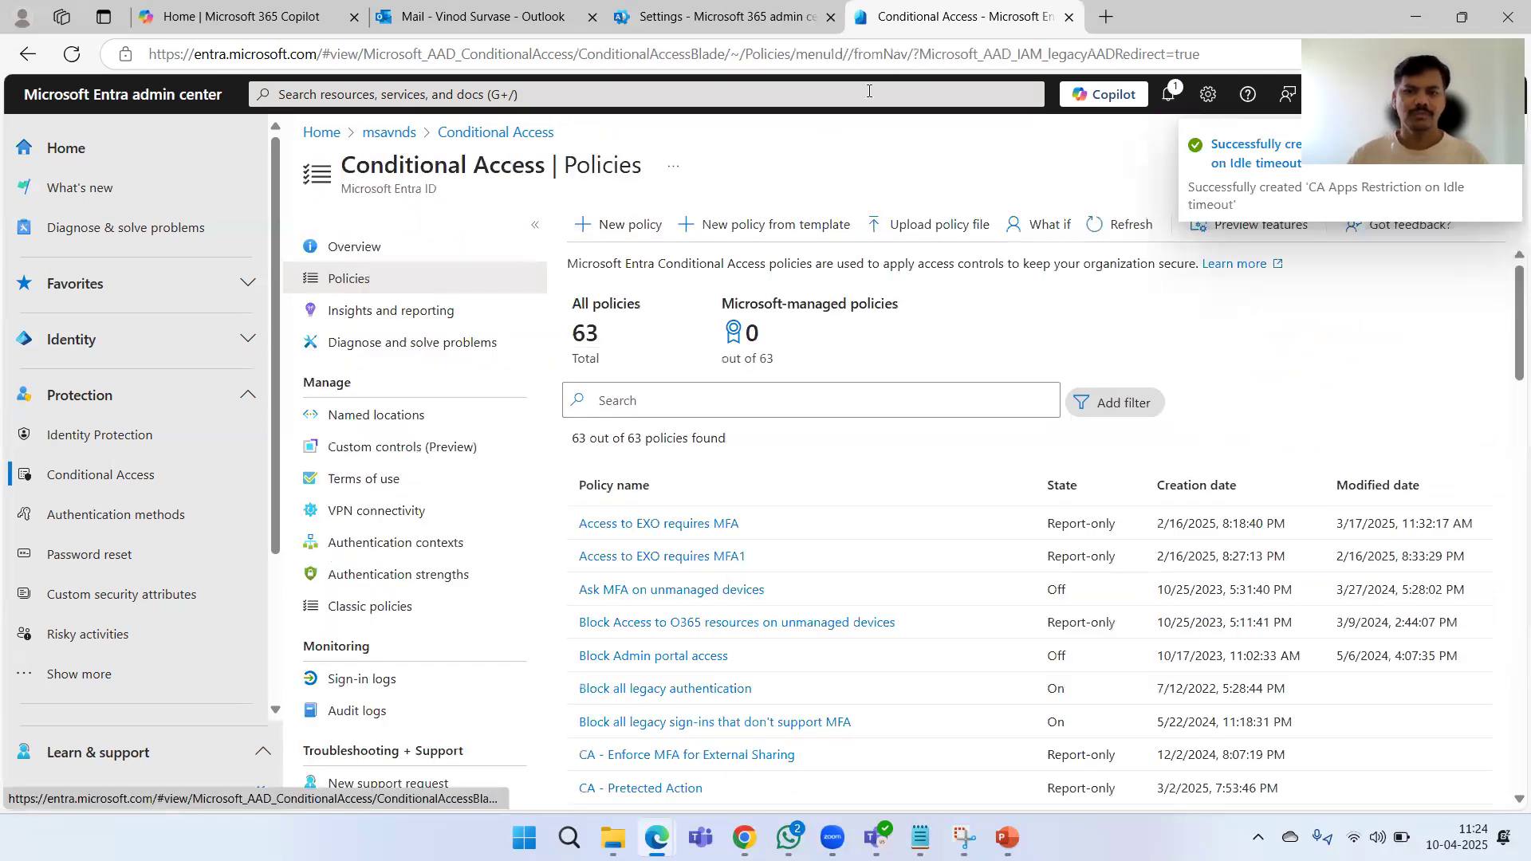
# - Search the policies for "CA Apps Restriction on Idle timeout" and open that policy to review its configuration
pyautogui.click(681, 401)
pyautogui.write('CA Apps Restriction on Idle timeout')
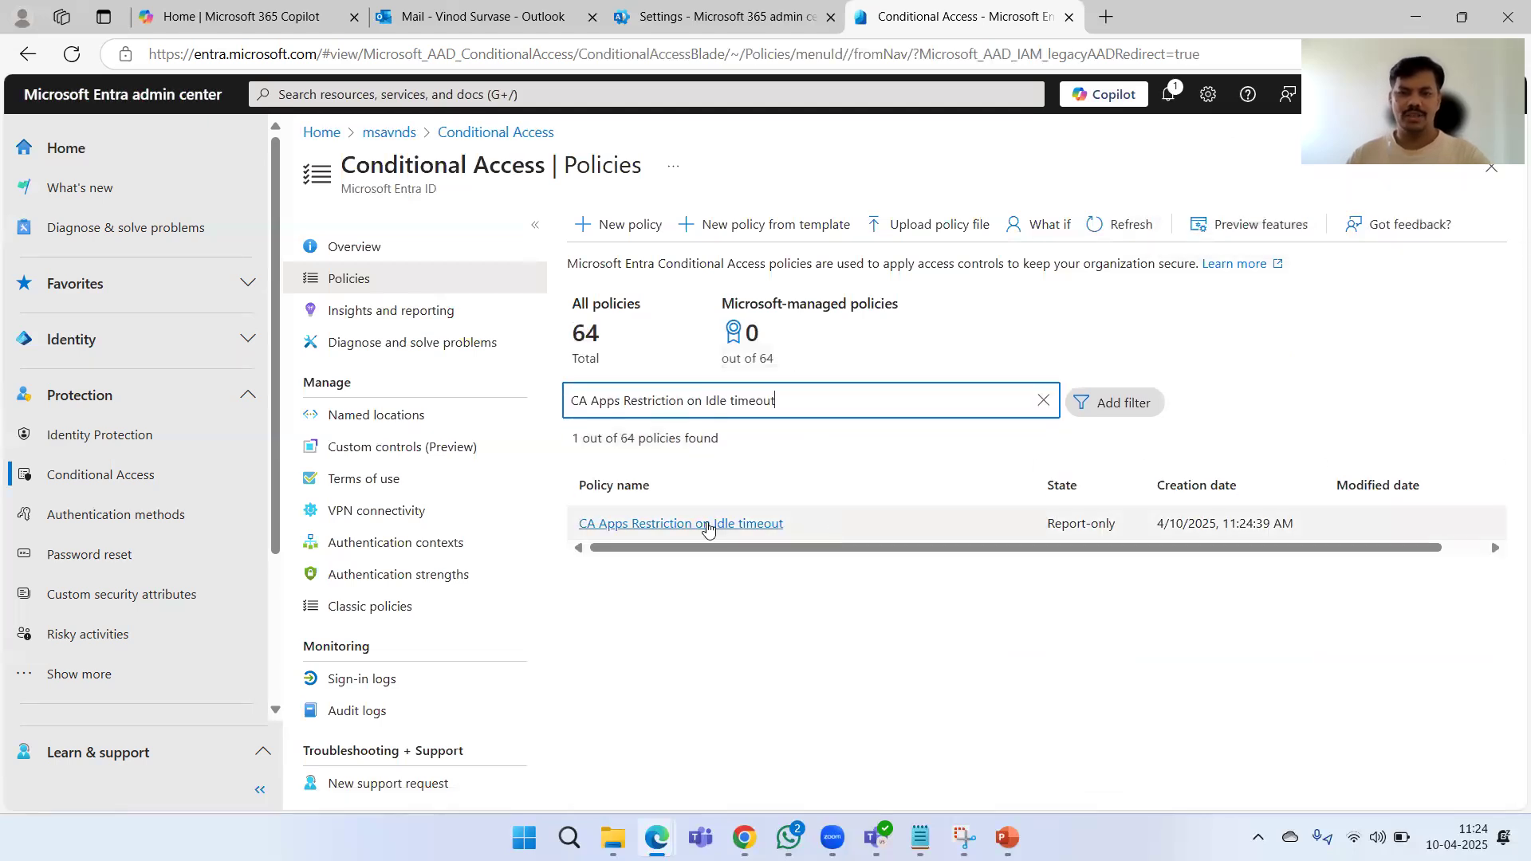
pyautogui.click(707, 524)
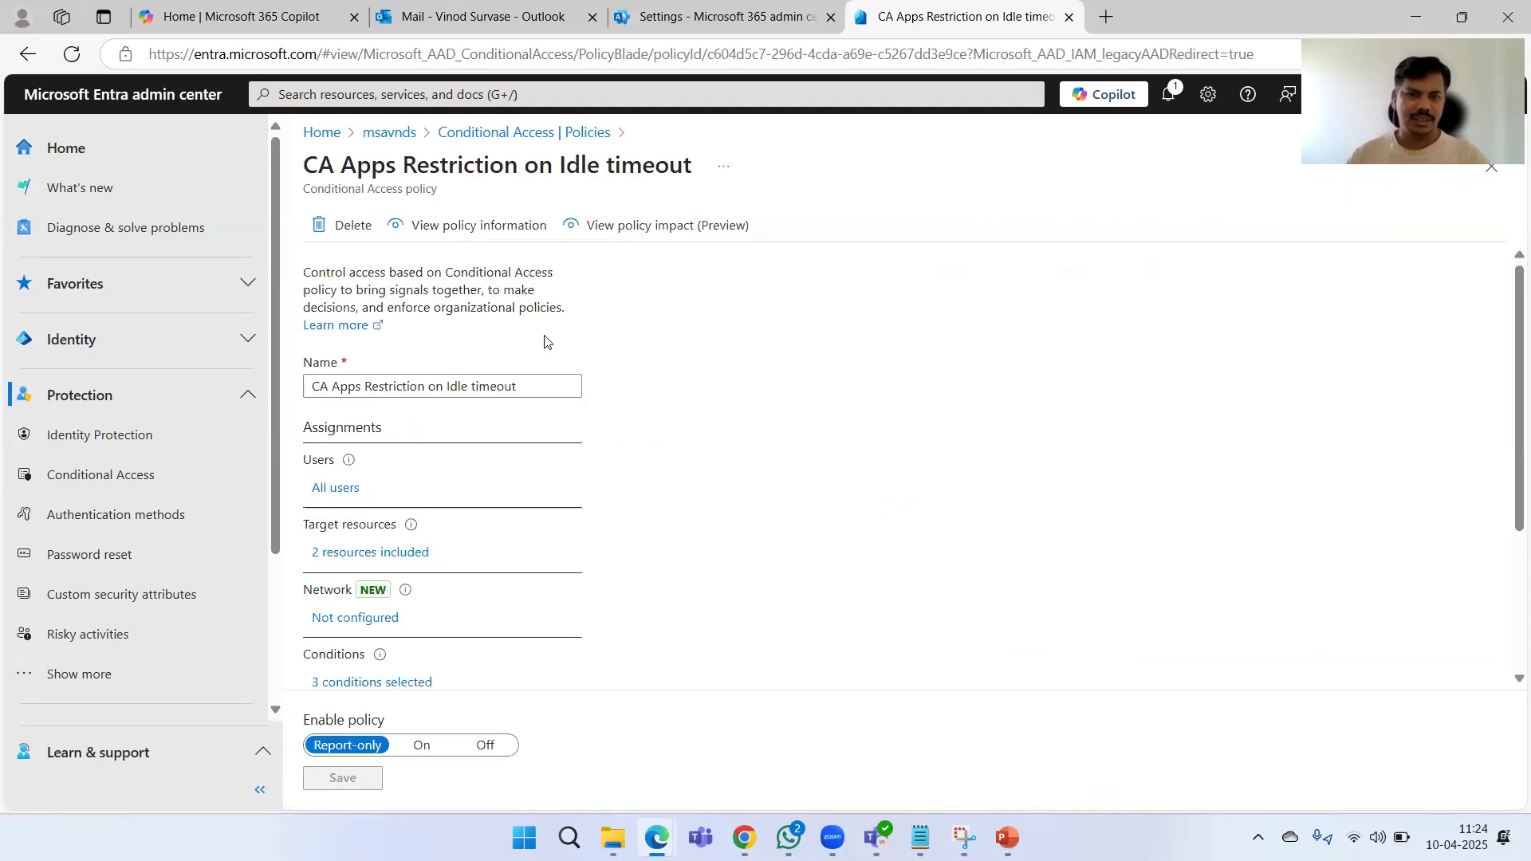
pyautogui.scroll(-3, 662, 462)
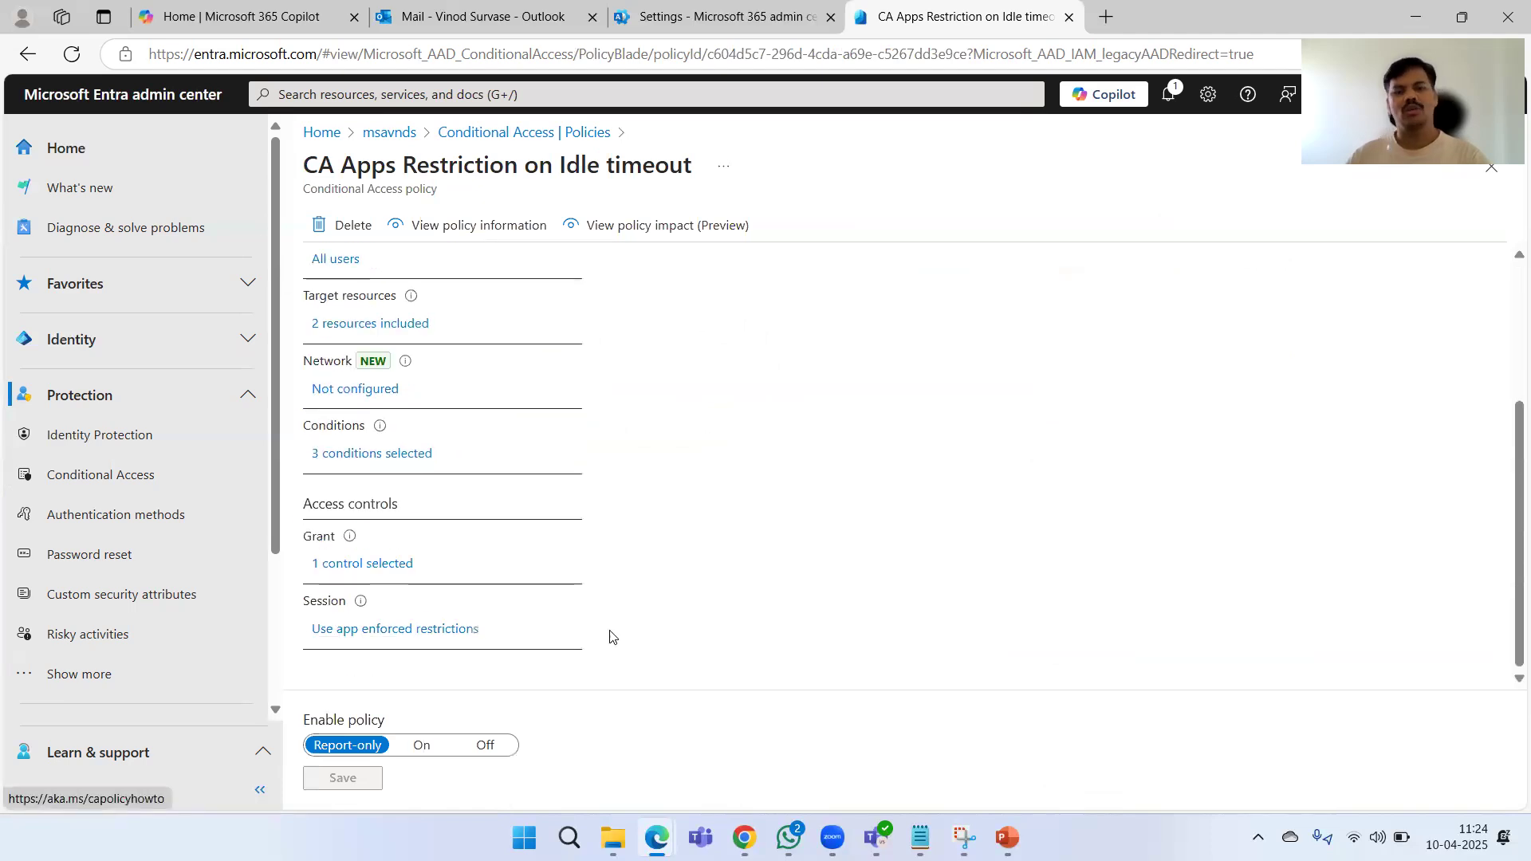
pyautogui.scroll(3, 752, 510)
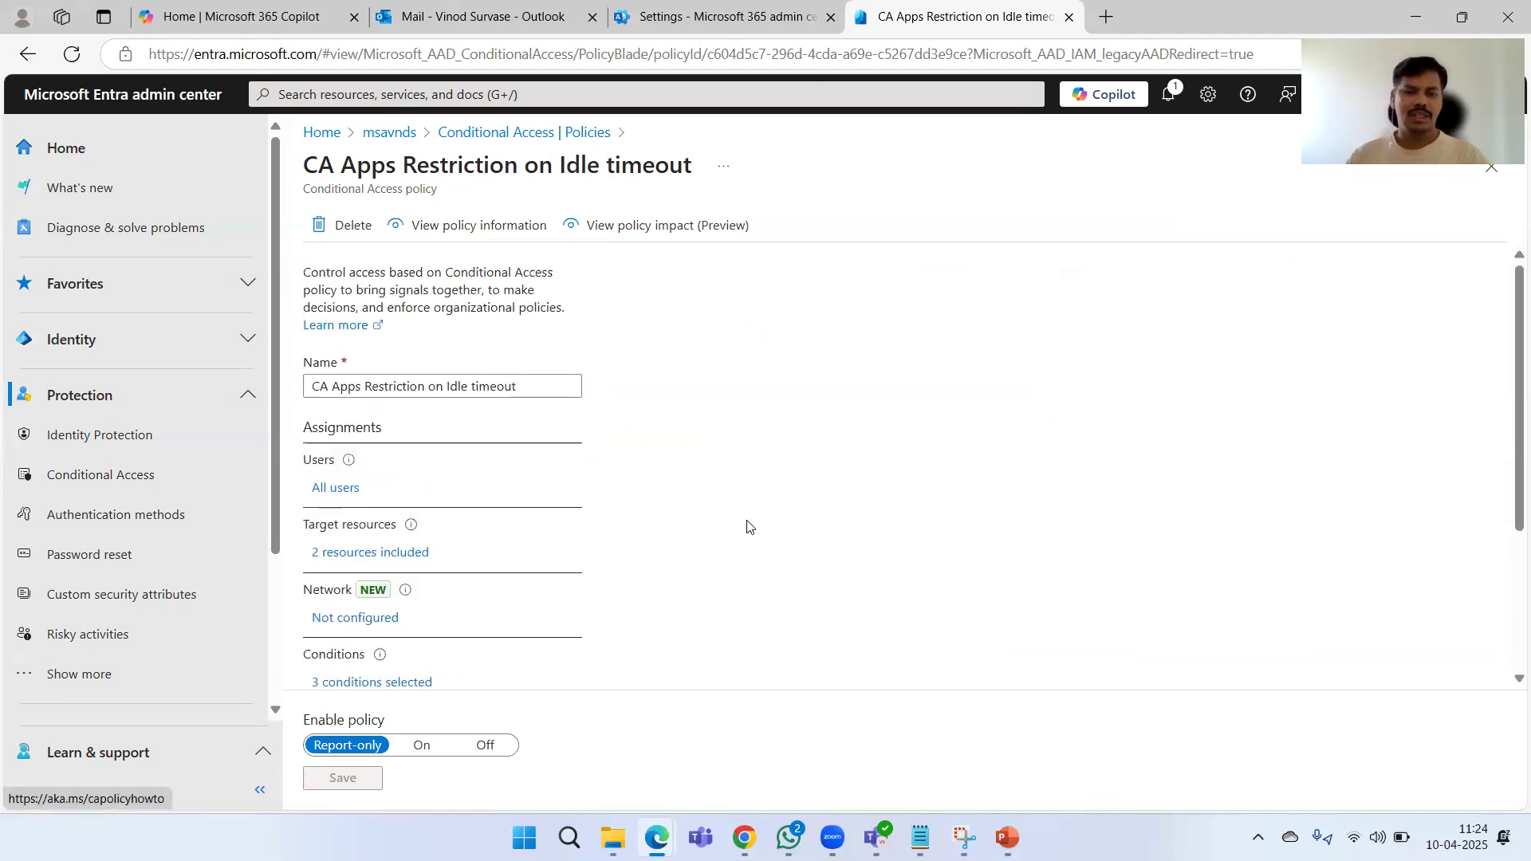